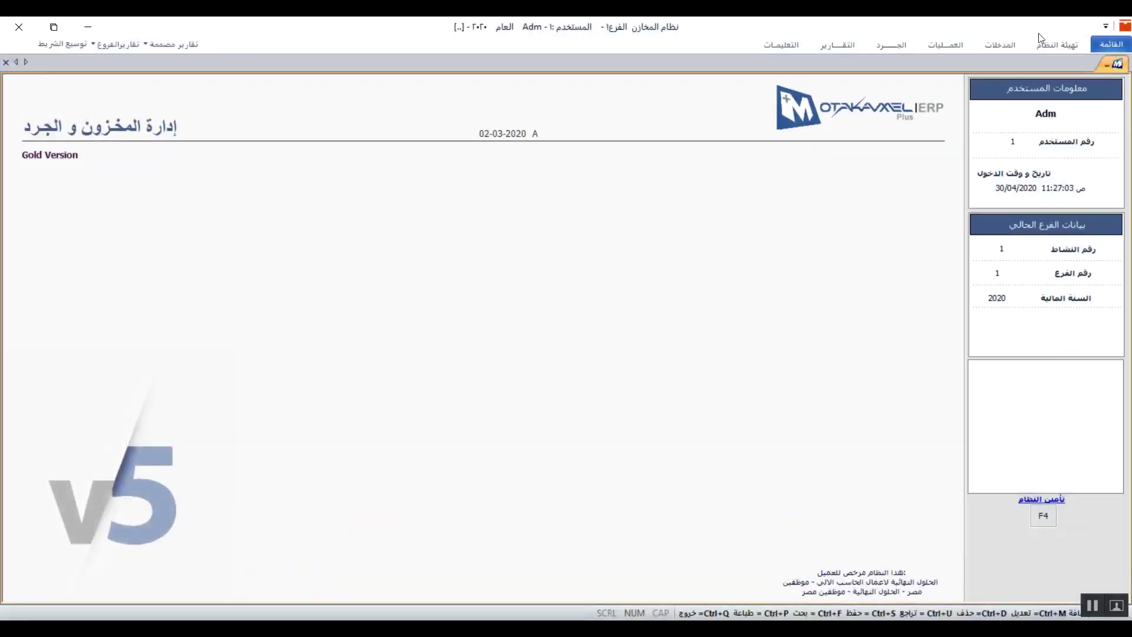
# Step: Open the inventory units setup (الوحدات المخزنية) and start a new unit record
pyautogui.click(1056, 47)
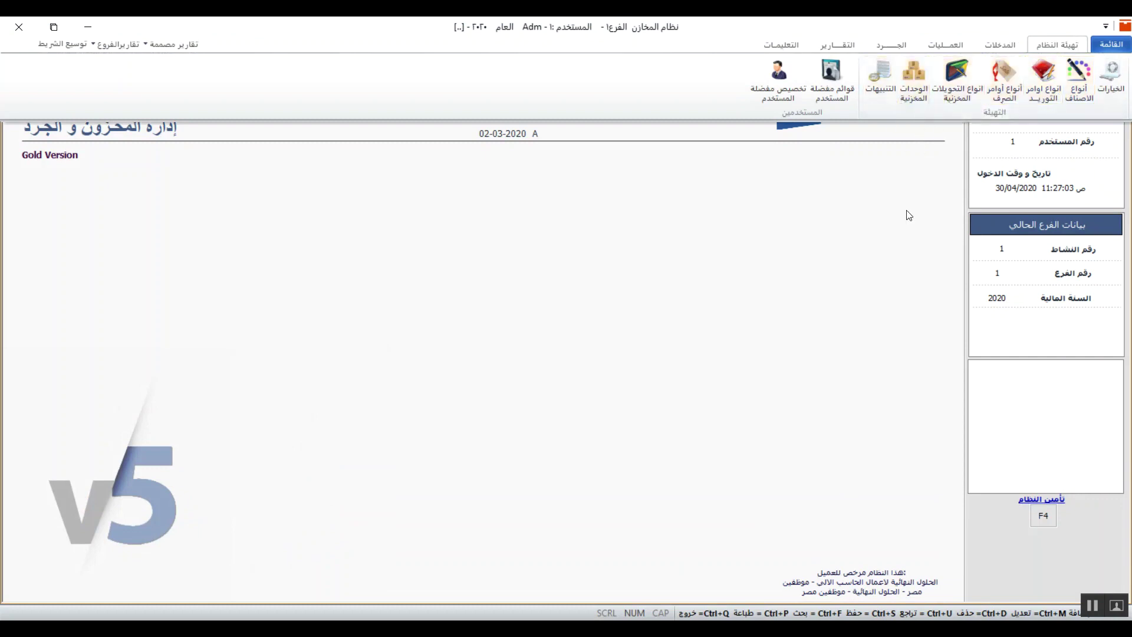
pyautogui.click(900, 80)
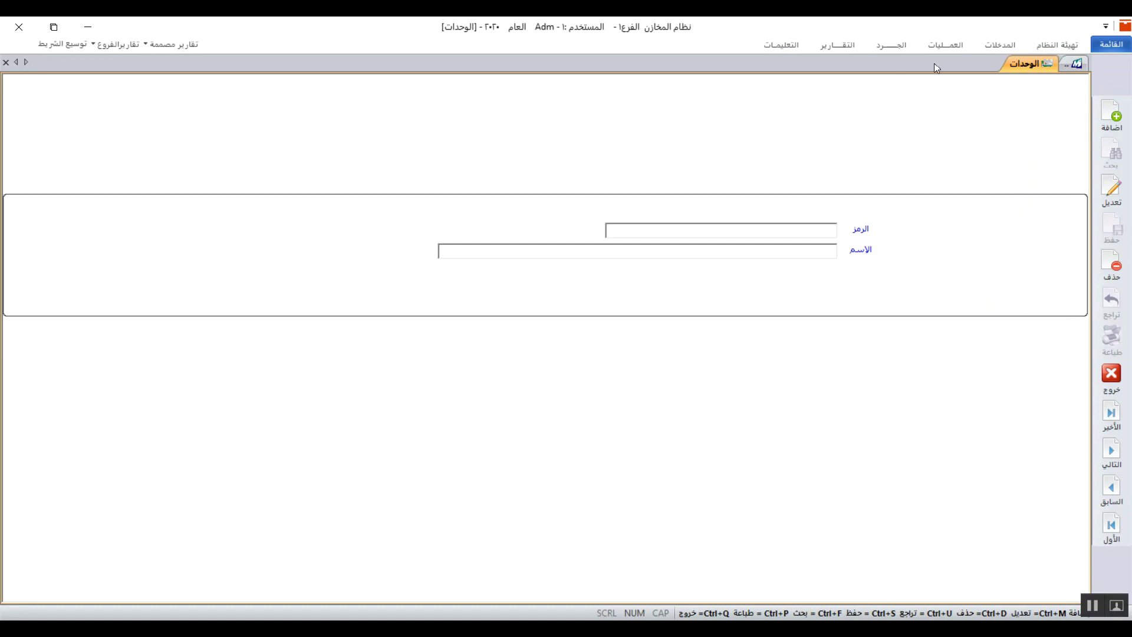
pyautogui.click(1111, 118)
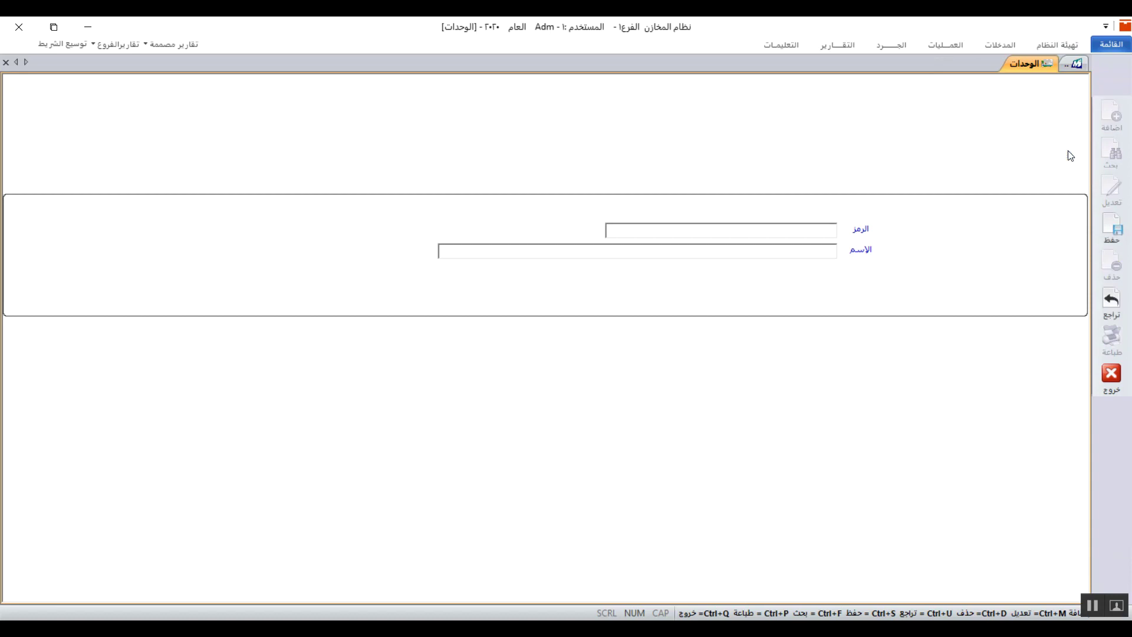
pyautogui.write('1')
pyautogui.write('كجكيلو جرام')
pyautogui.press('BackSpace')
pyautogui.press('BackSpace')
pyautogui.press('BackSpace')
pyautogui.press('BackSpace')
pyautogui.press('BackSpace')
pyautogui.press('BackSpace')
pyautogui.press('BackSpace')
pyautogui.press('BackSpace')
pyautogui.press('BackSpace')
# Step: Enter عدد as both the code and the name of the new unit, save the record and close the units screen
pyautogui.write('عدد')
pyautogui.press('BackSpace')
pyautogui.press('BackSpace')
pyautogui.write('عدد')
pyautogui.click(1112, 229)
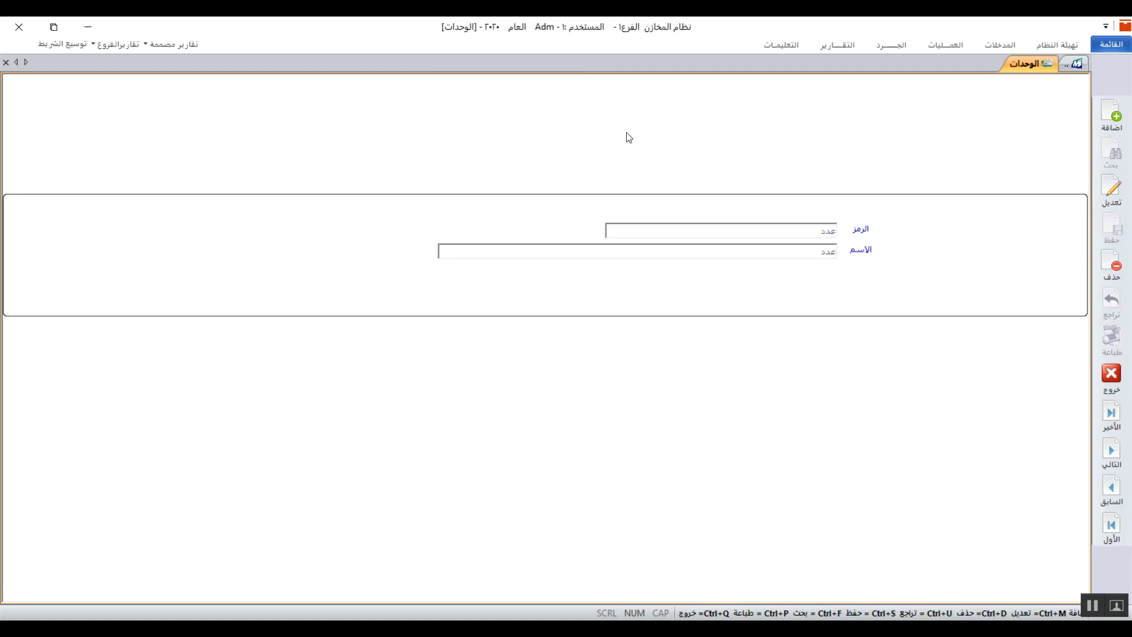
pyautogui.click(5, 63)
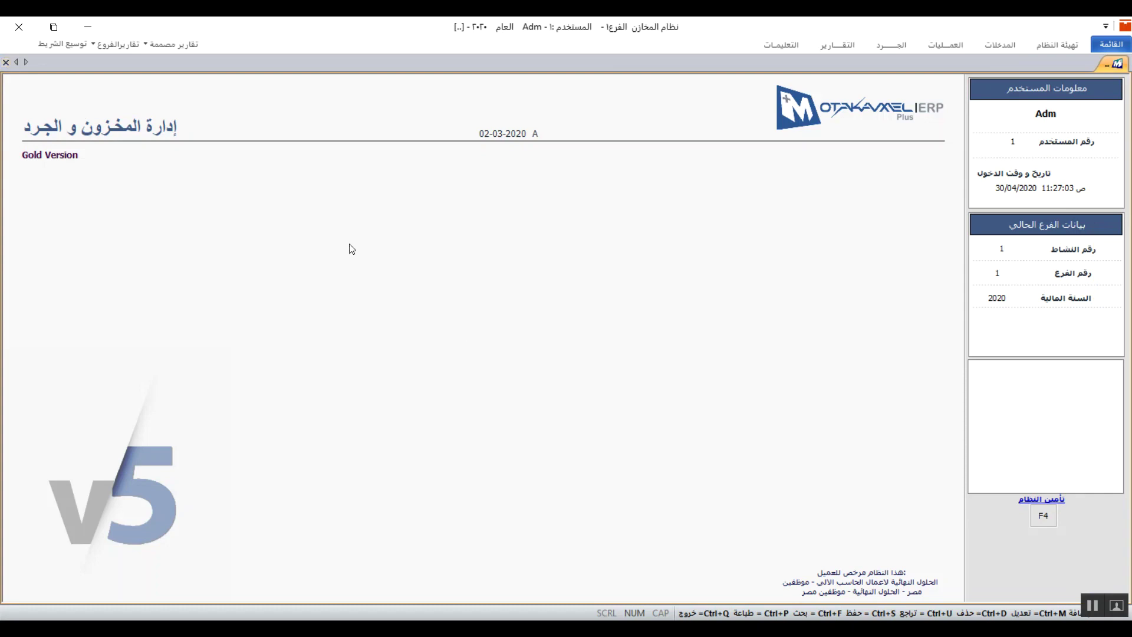
# Step: Switch to the system administration module and enable استخدام نظام المقاسات (الأوزان) in its general options, saving the change
pyautogui.hotkey('ctrl', 'q')
pyautogui.click(1014, 116)
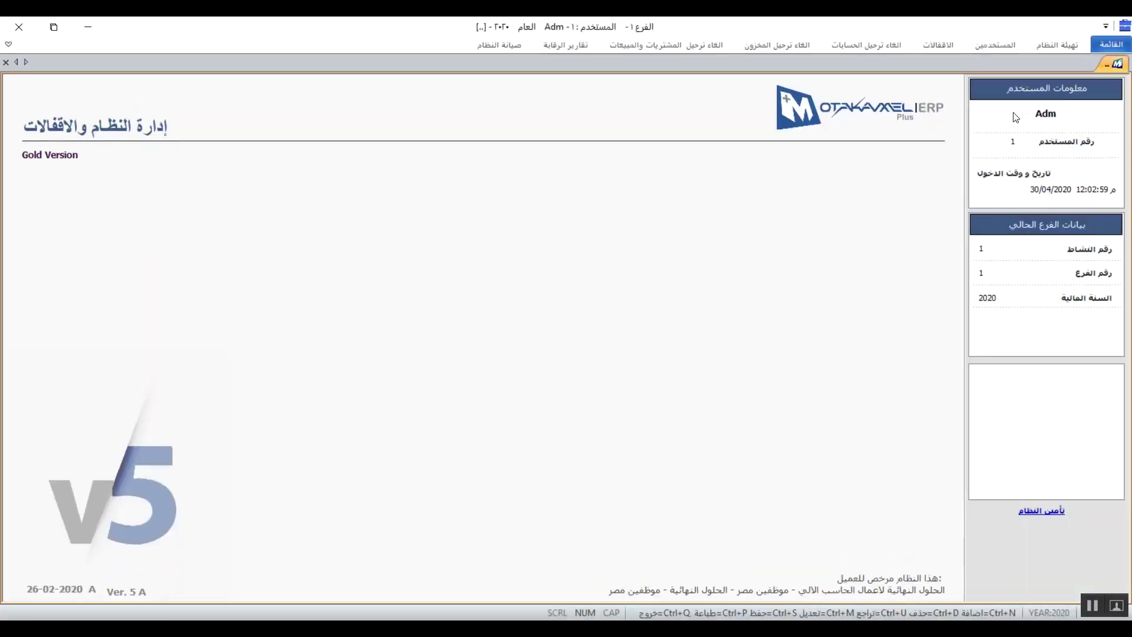
pyautogui.click(1053, 47)
pyautogui.click(1109, 83)
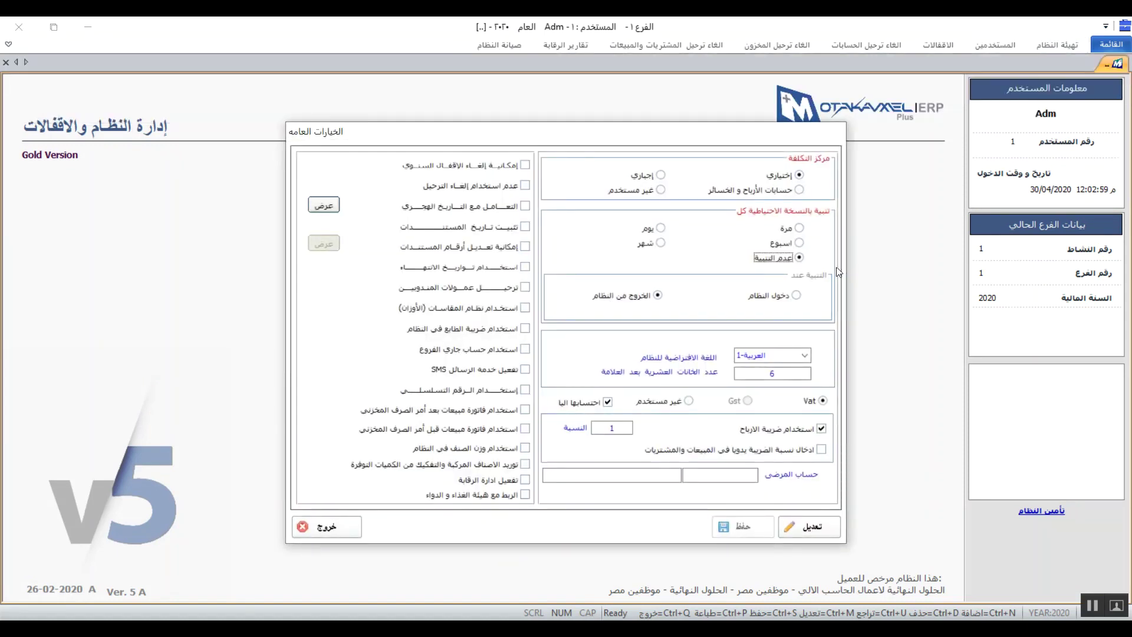
pyautogui.click(524, 309)
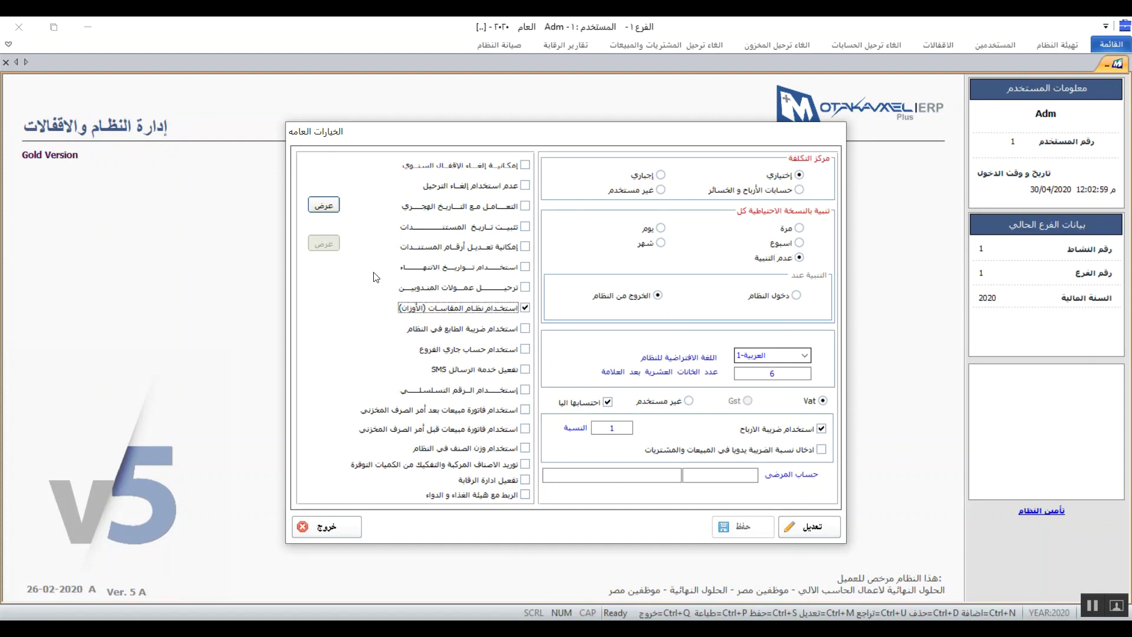
pyautogui.click(789, 529)
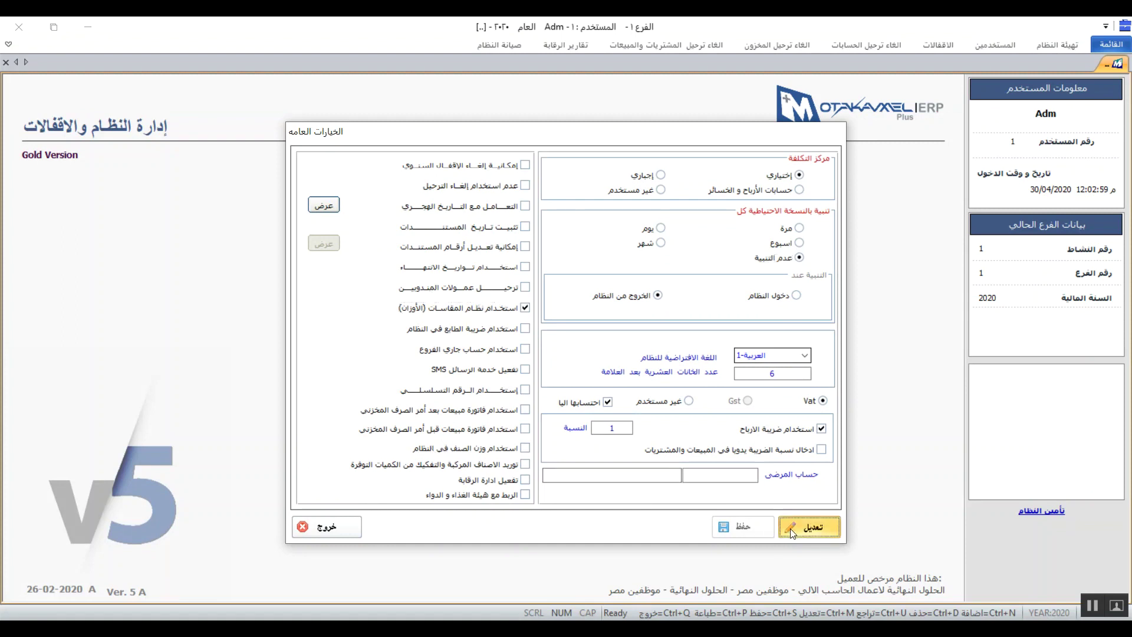
pyautogui.click(753, 534)
pyautogui.click(328, 527)
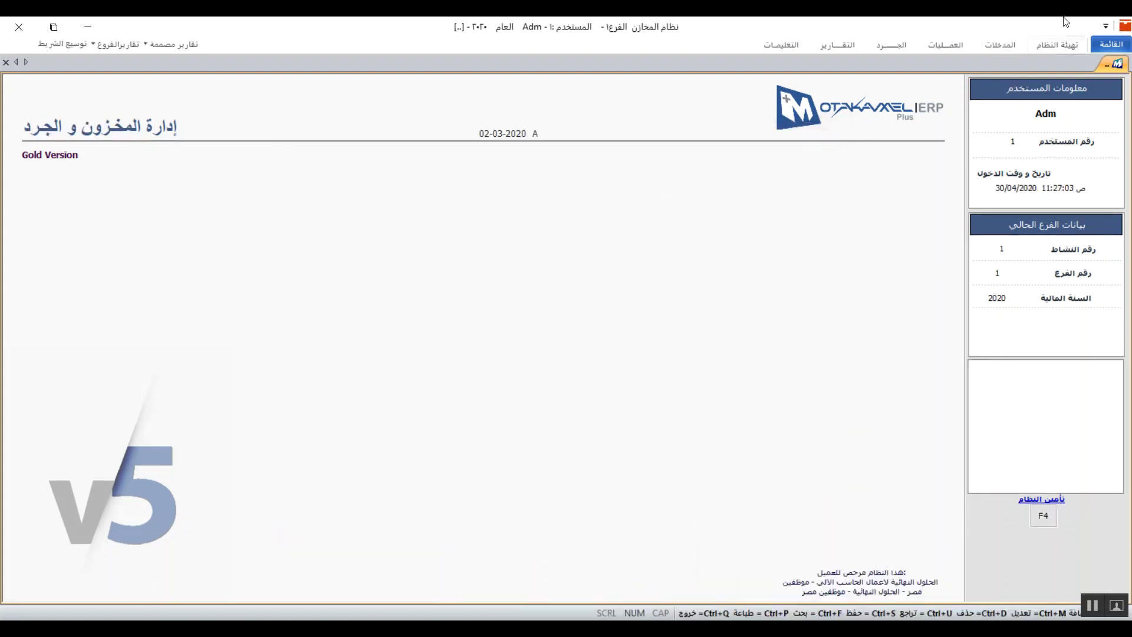
# Step: Start another unit record in the inventory module, flag it as a measurement or weight unit and set its type to أوزان
pyautogui.click(1061, 42)
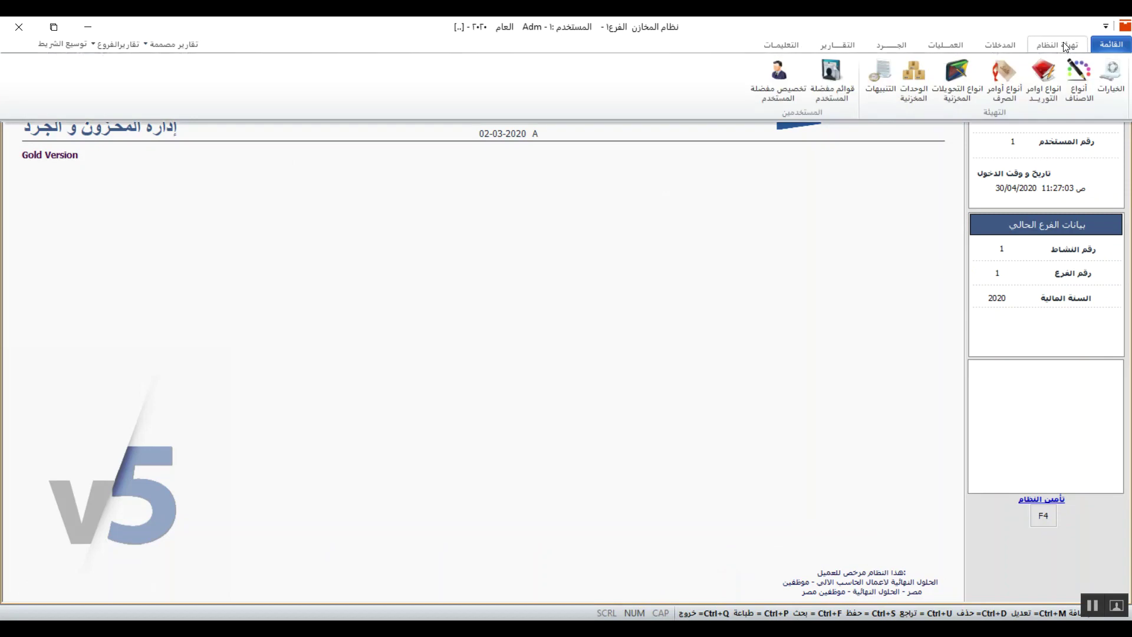
pyautogui.click(927, 94)
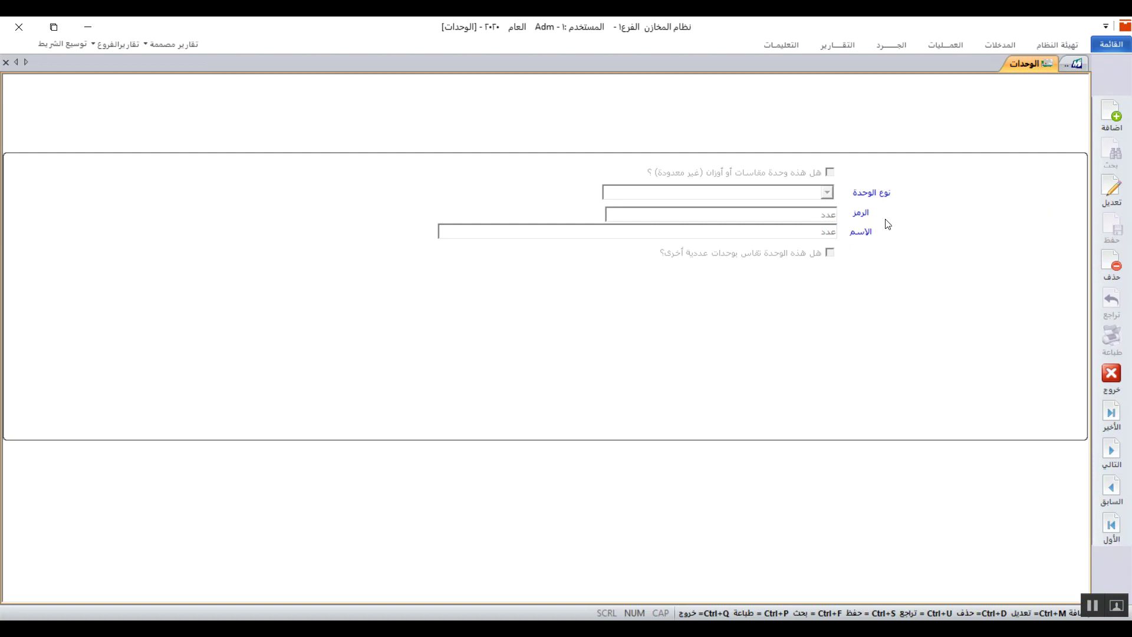
pyautogui.click(1111, 112)
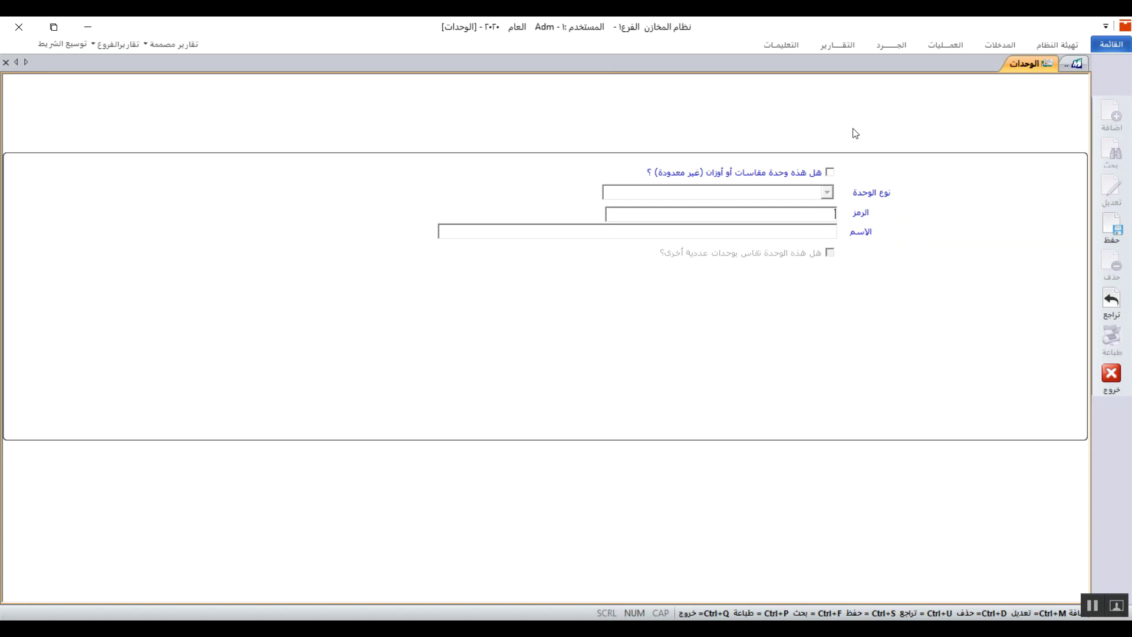
pyautogui.click(830, 173)
pyautogui.click(831, 173)
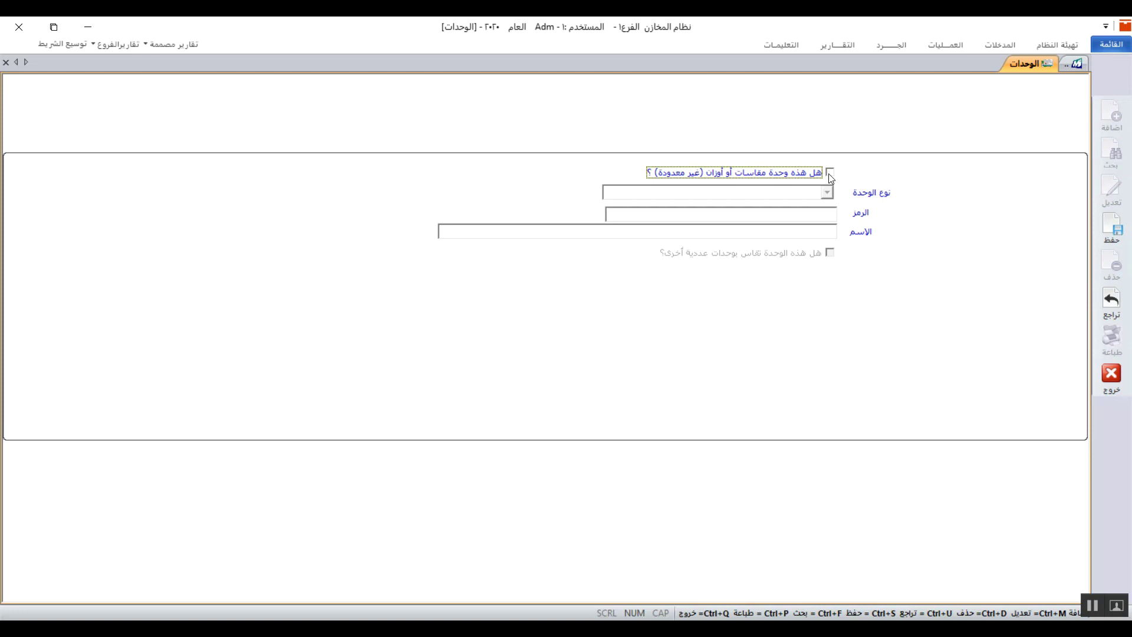
pyautogui.click(831, 173)
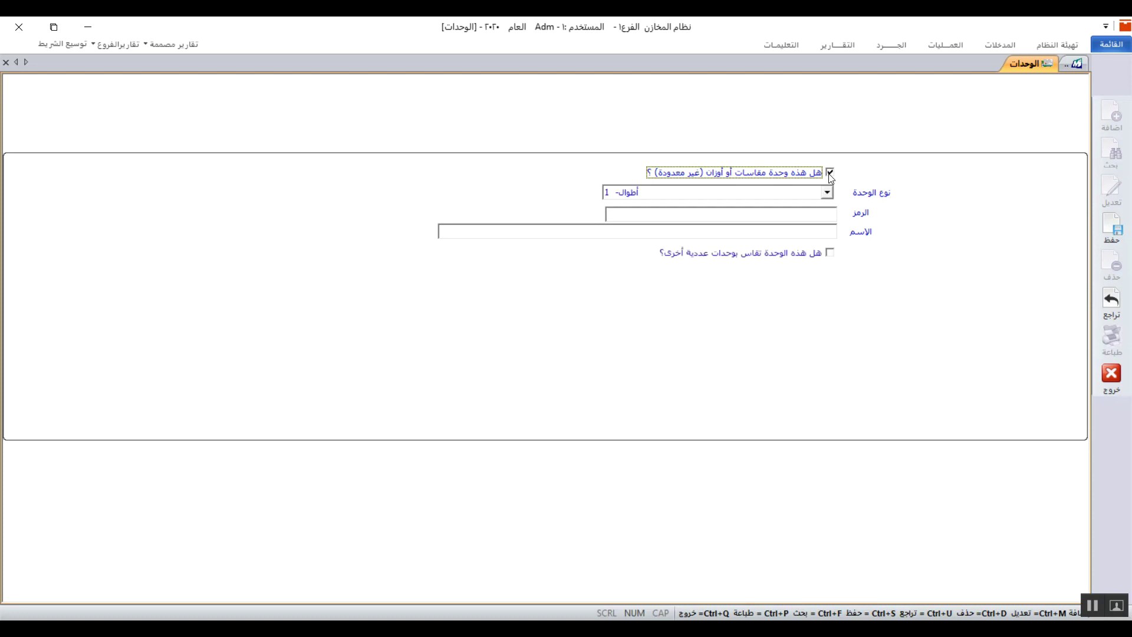
pyautogui.click(828, 193)
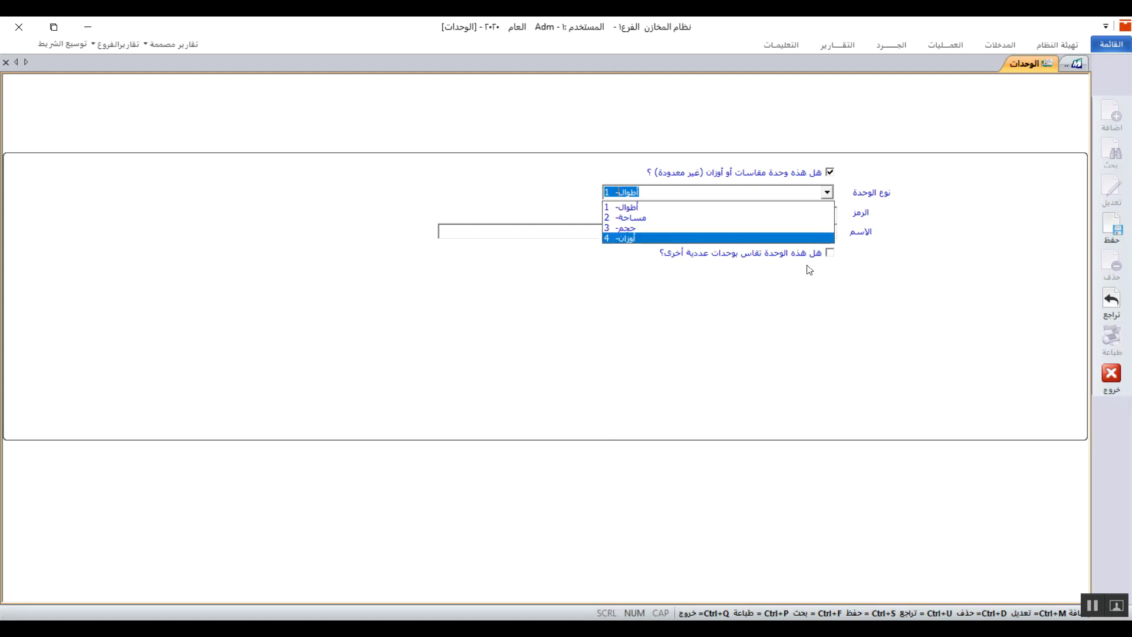
pyautogui.click(811, 238)
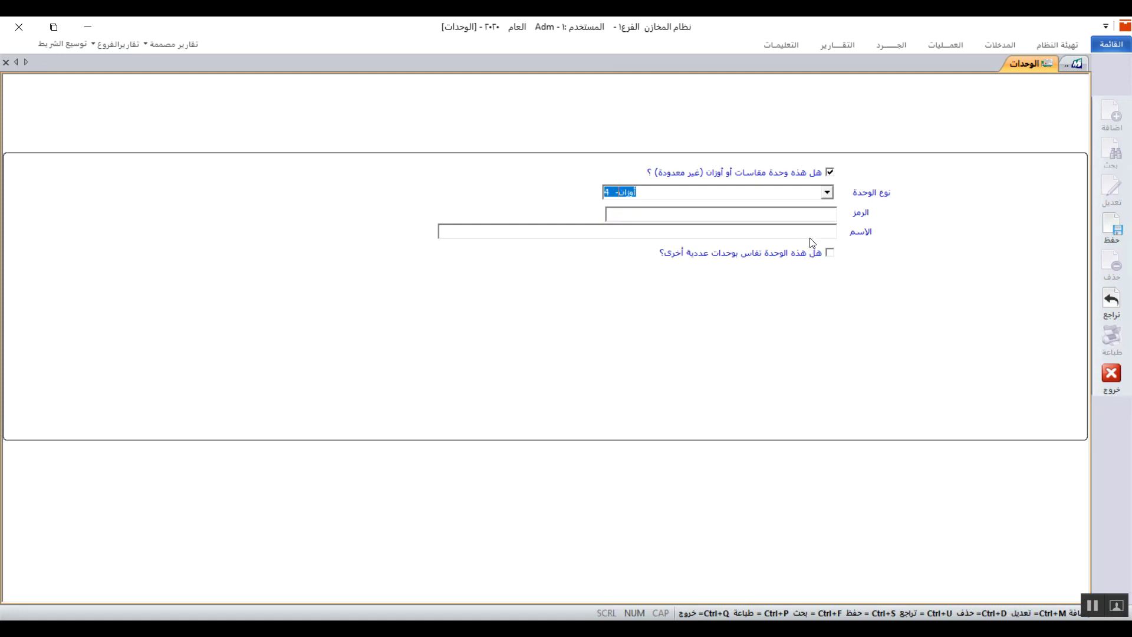
# Step: Try to mark the unnamed weight unit as measured by other numeric units, and leave the units screen without saving
pyautogui.click(820, 213)
pyautogui.click(830, 253)
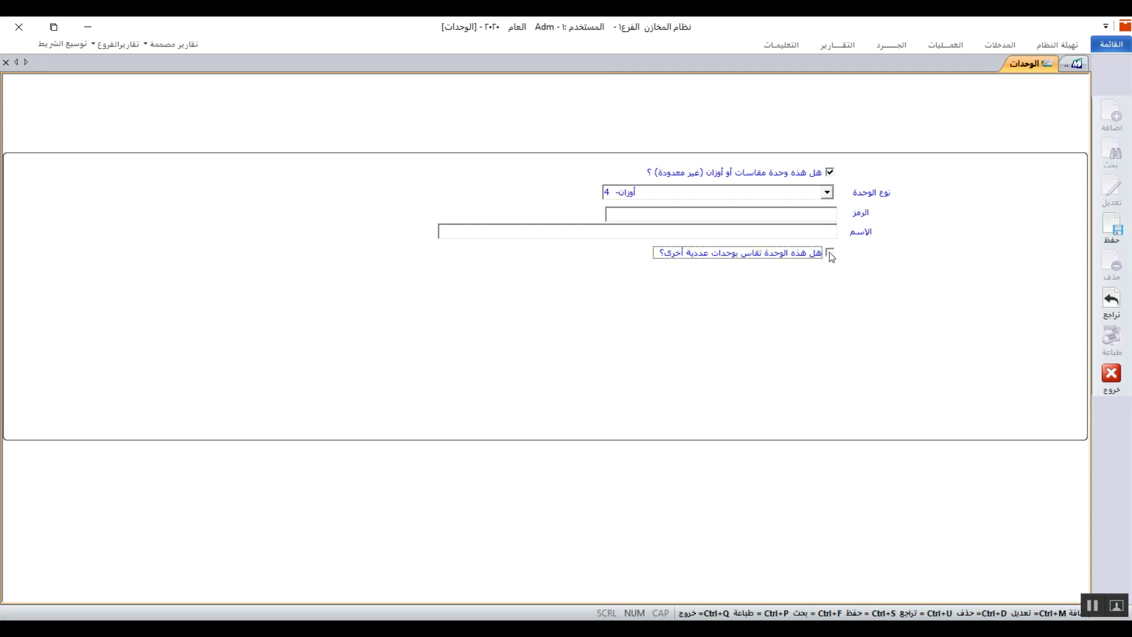
pyautogui.click(575, 369)
pyautogui.click(802, 216)
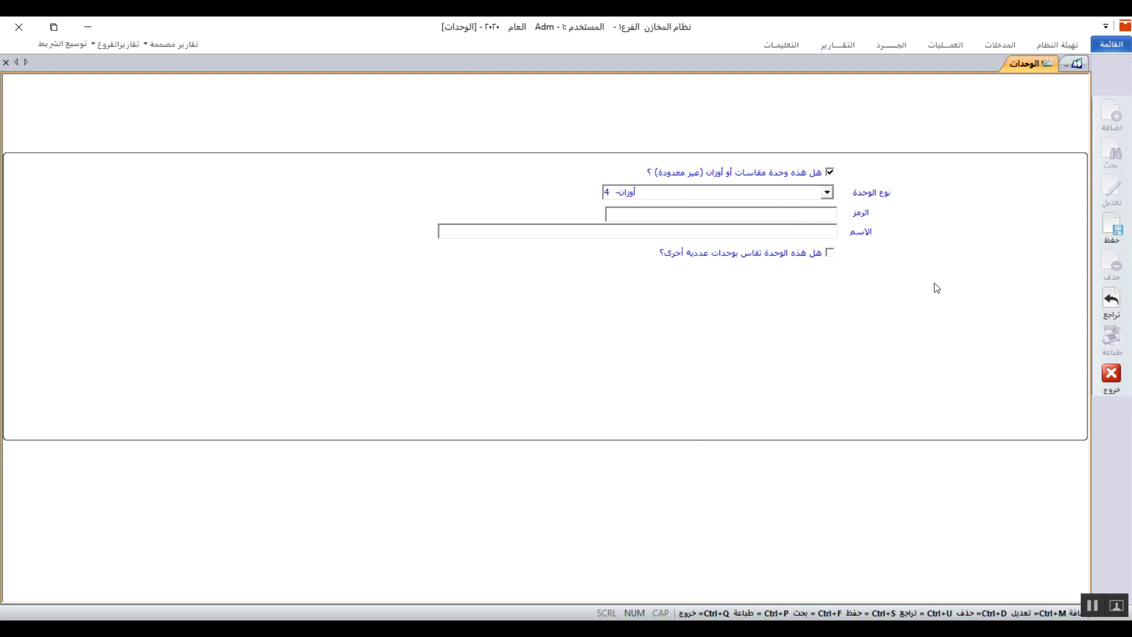
pyautogui.click(829, 253)
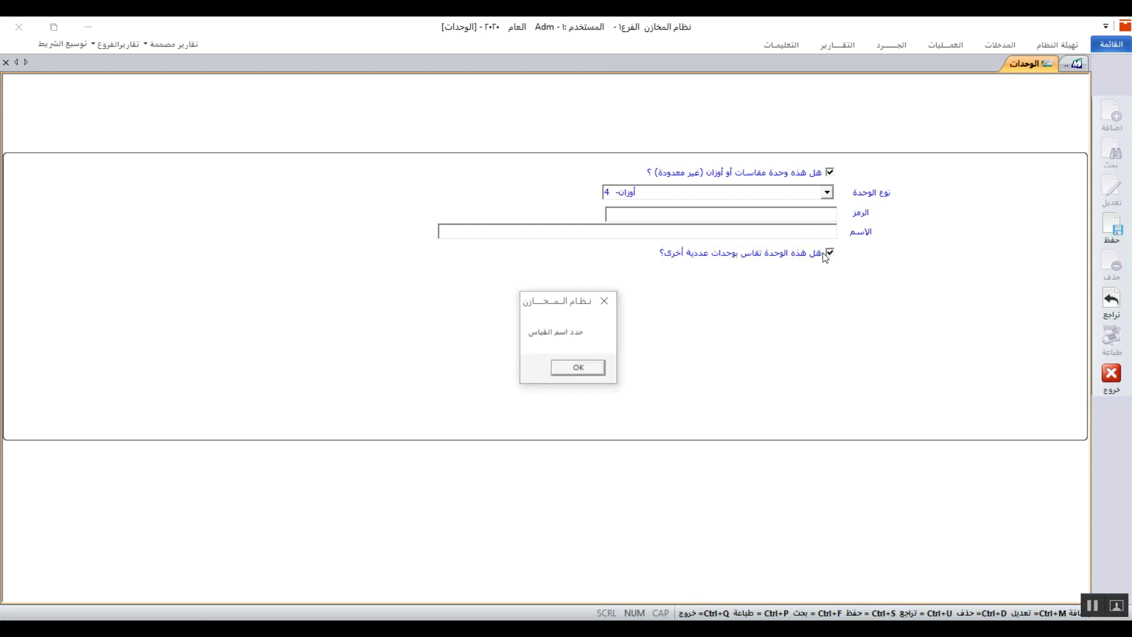
pyautogui.click(587, 370)
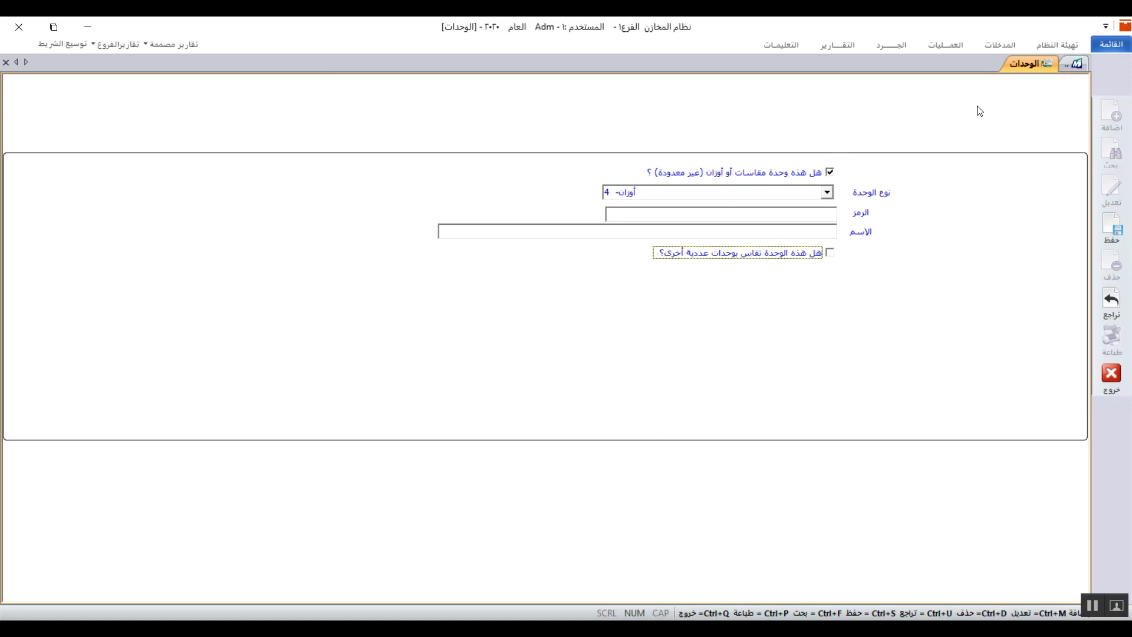
pyautogui.click(1116, 376)
pyautogui.click(608, 370)
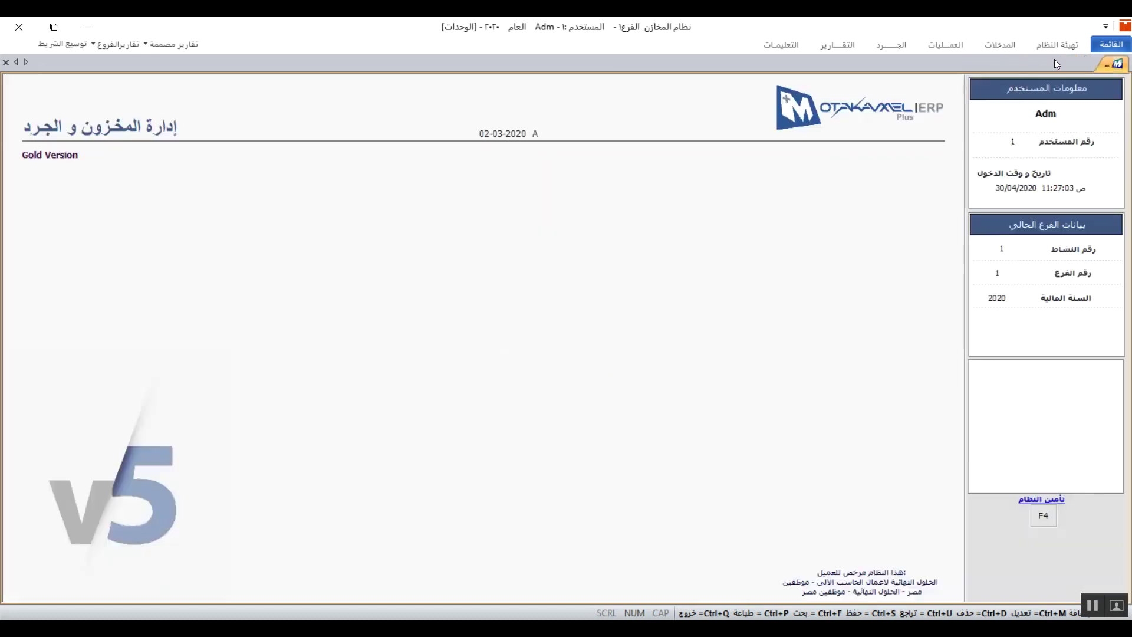
# Step: Open the inventory alert settings, try تكرار التنبيه, restore عدم التنبيه, check the reminder options and close the settings
pyautogui.click(1048, 45)
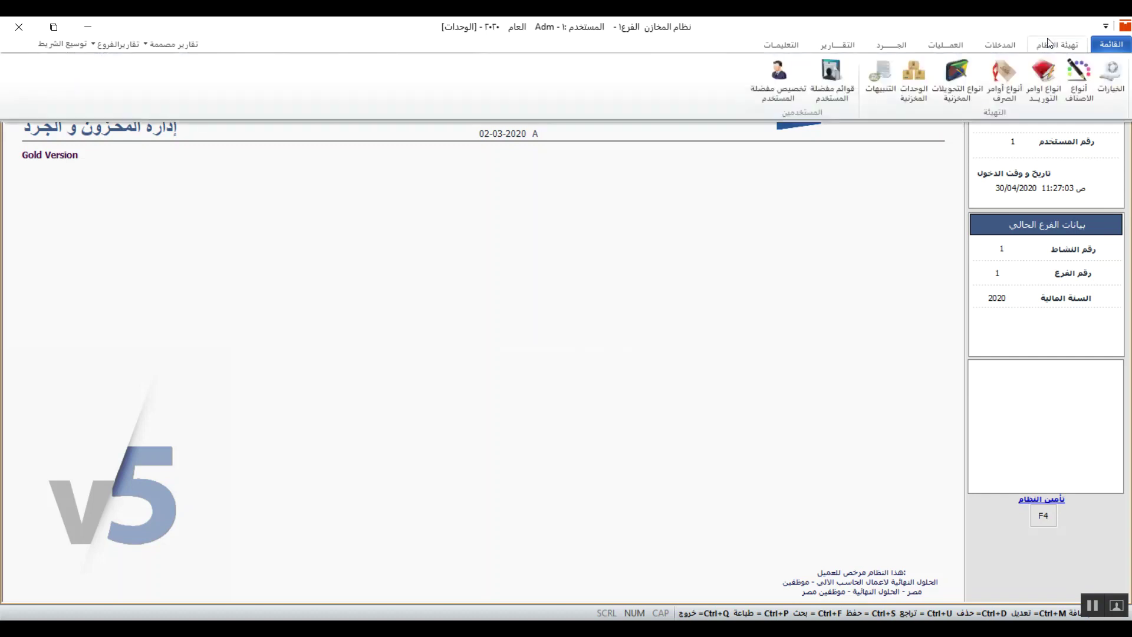
pyautogui.click(887, 78)
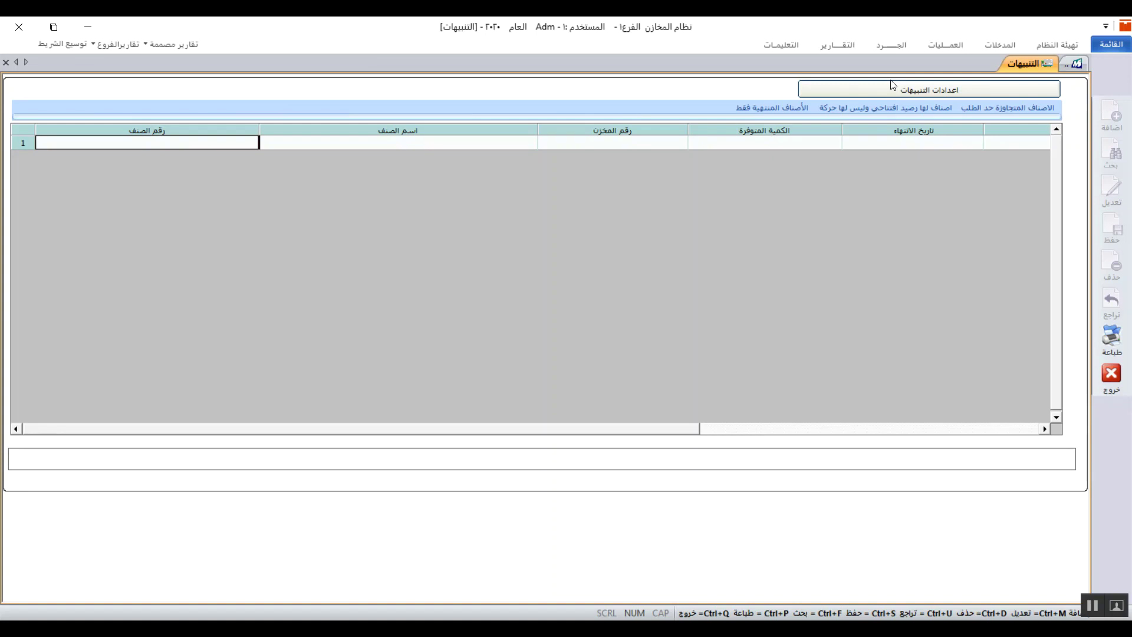
pyautogui.click(892, 85)
pyautogui.click(907, 92)
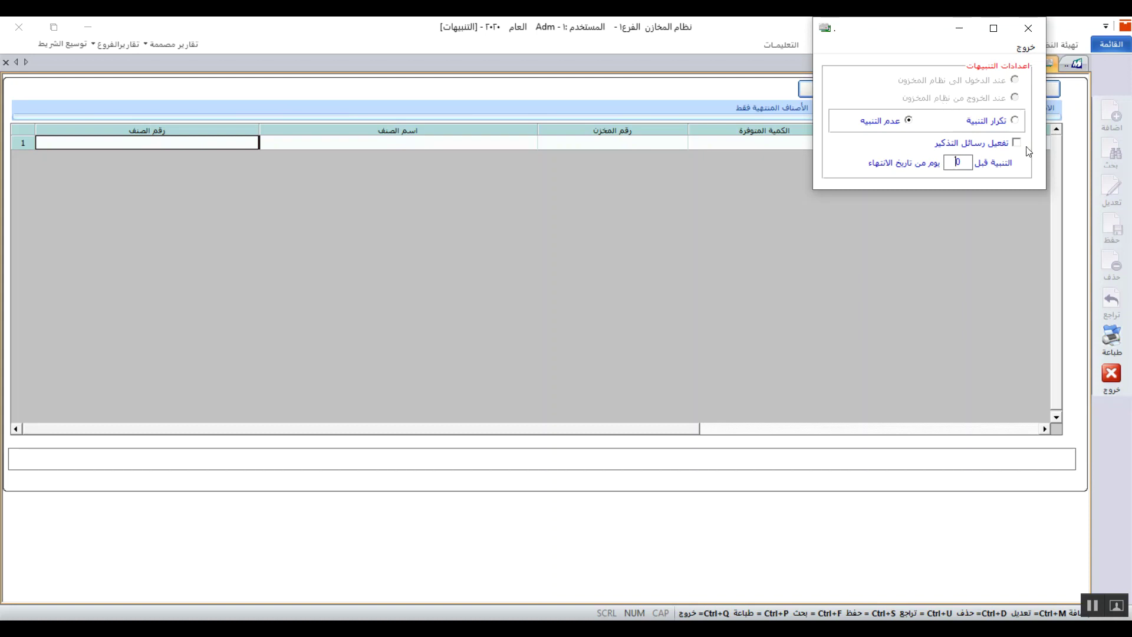
pyautogui.click(1019, 125)
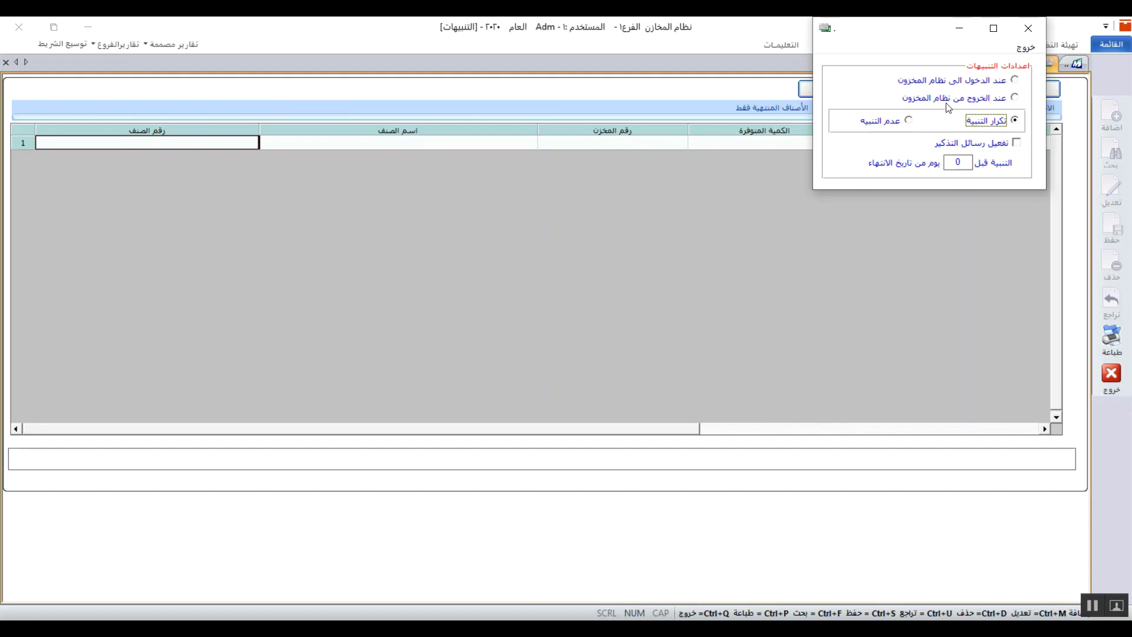
pyautogui.click(910, 121)
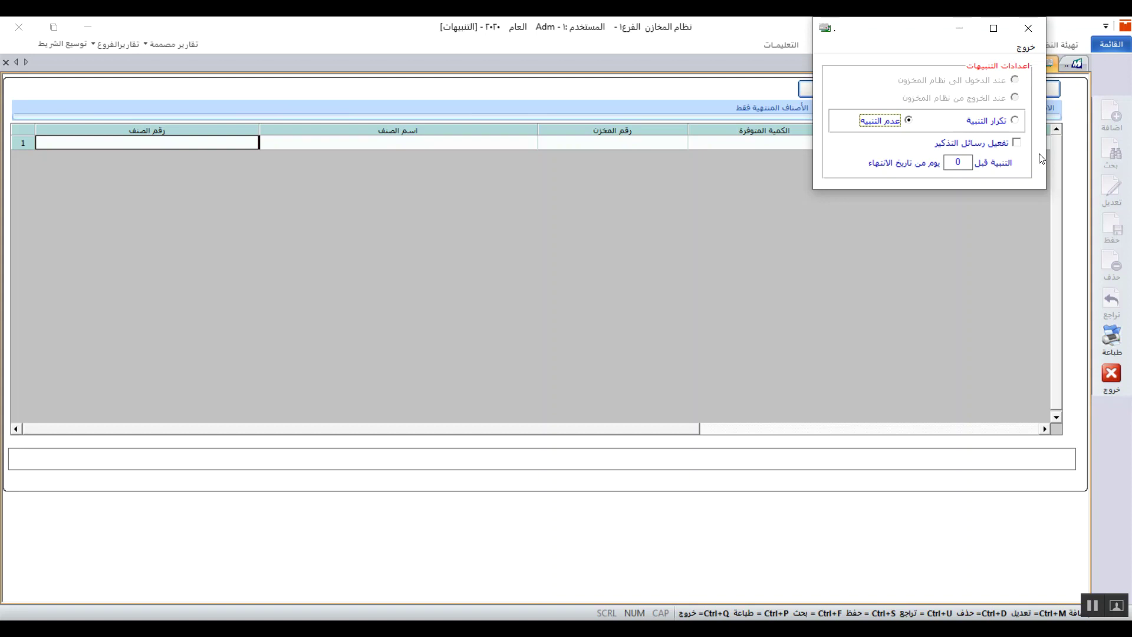
pyautogui.click(1016, 143)
pyautogui.click(968, 162)
pyautogui.click(1028, 26)
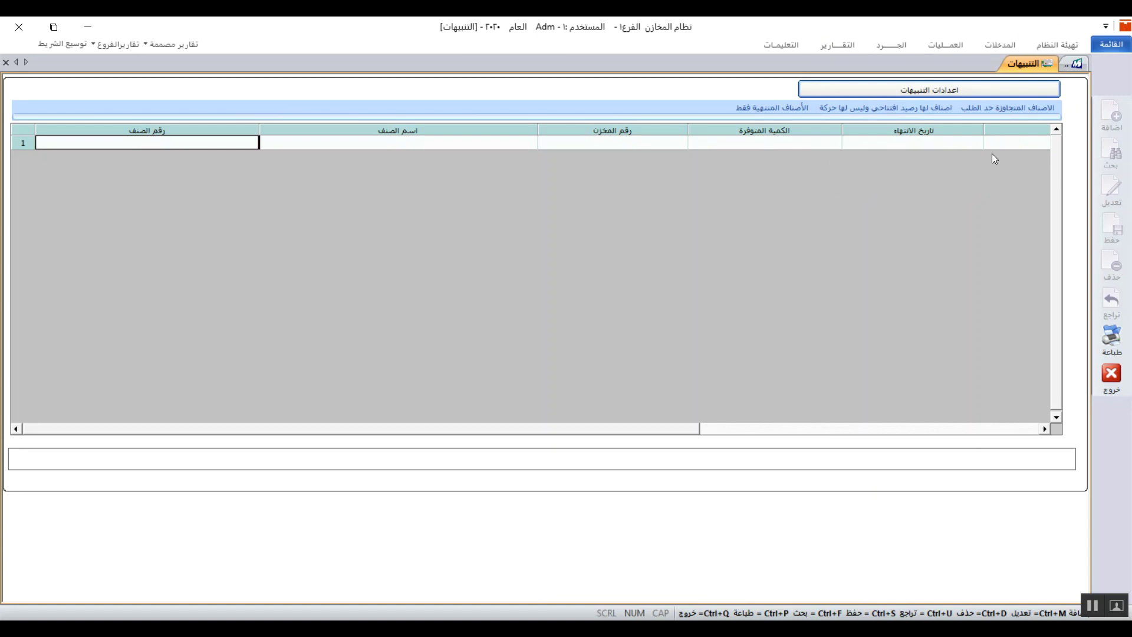
# Step: View the alert lists for items past the reorder limit, items with opening balance but no movement, and expired items, and exit
pyautogui.click(1014, 110)
pyautogui.click(1009, 115)
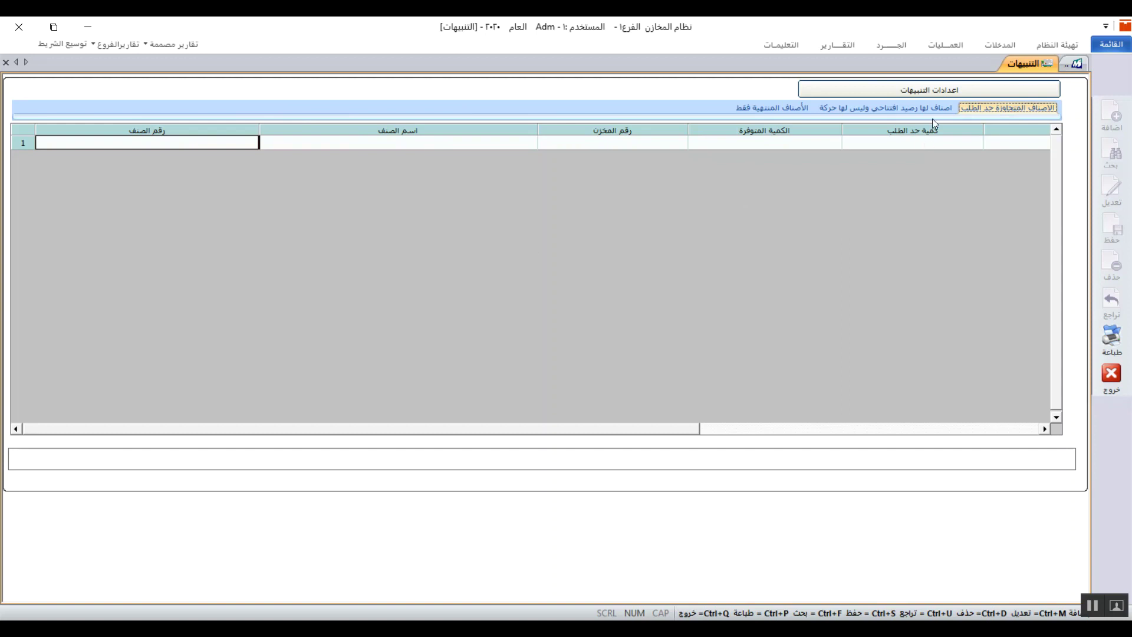
pyautogui.click(921, 114)
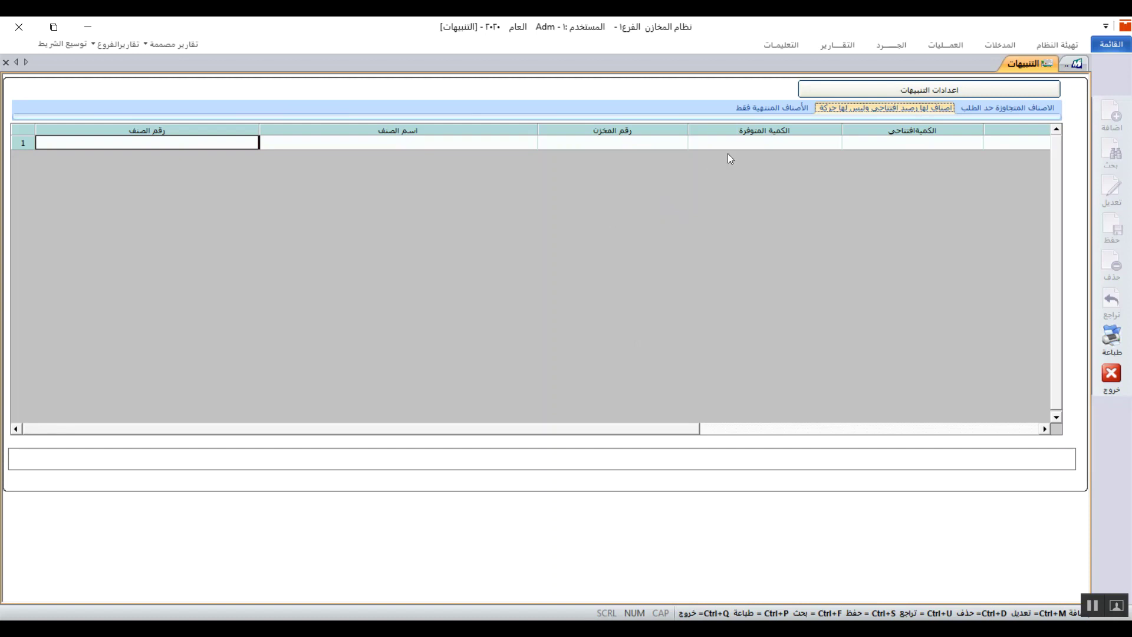
pyautogui.click(760, 110)
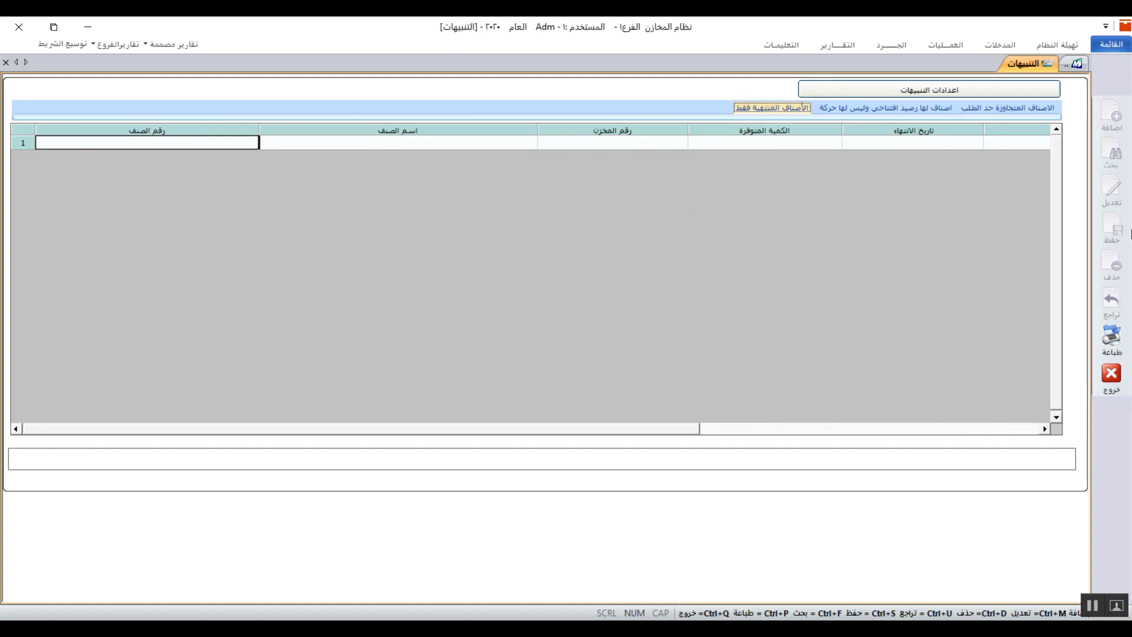
pyautogui.click(1111, 374)
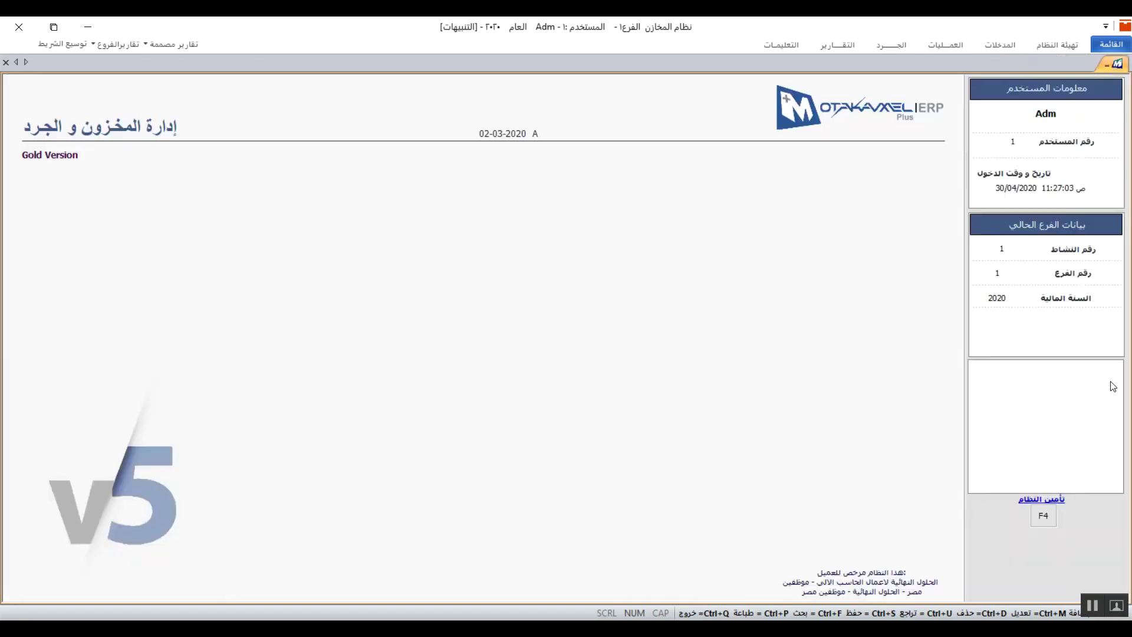
# Step: Add a user favourites list named المفضلة ١٣, save it and leave the favourites lists screen
pyautogui.click(1040, 46)
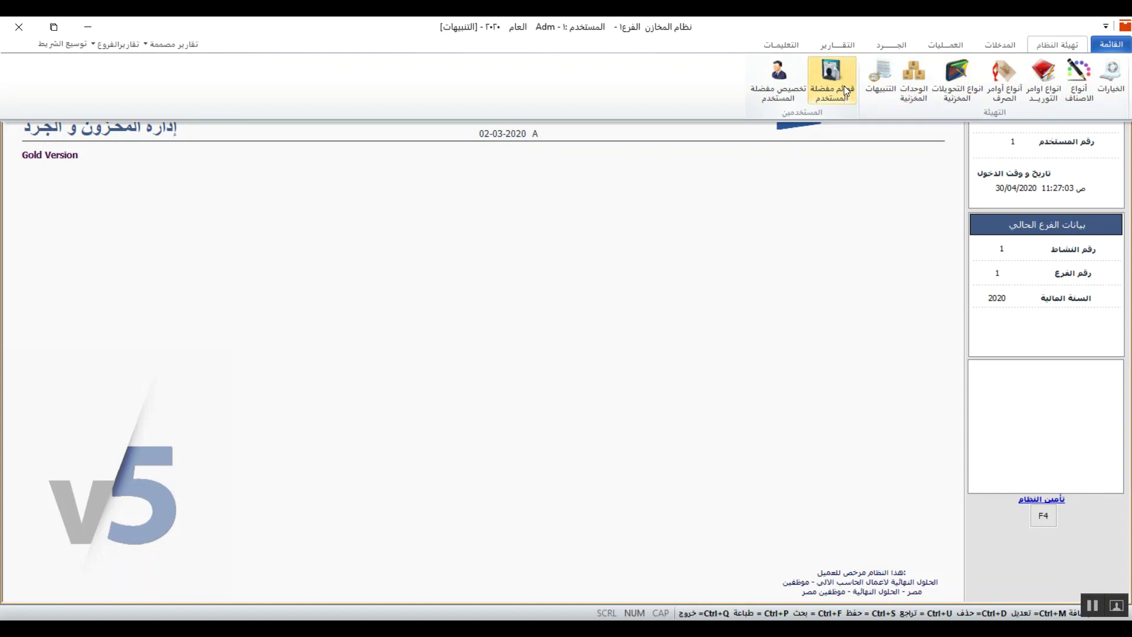
pyautogui.click(844, 86)
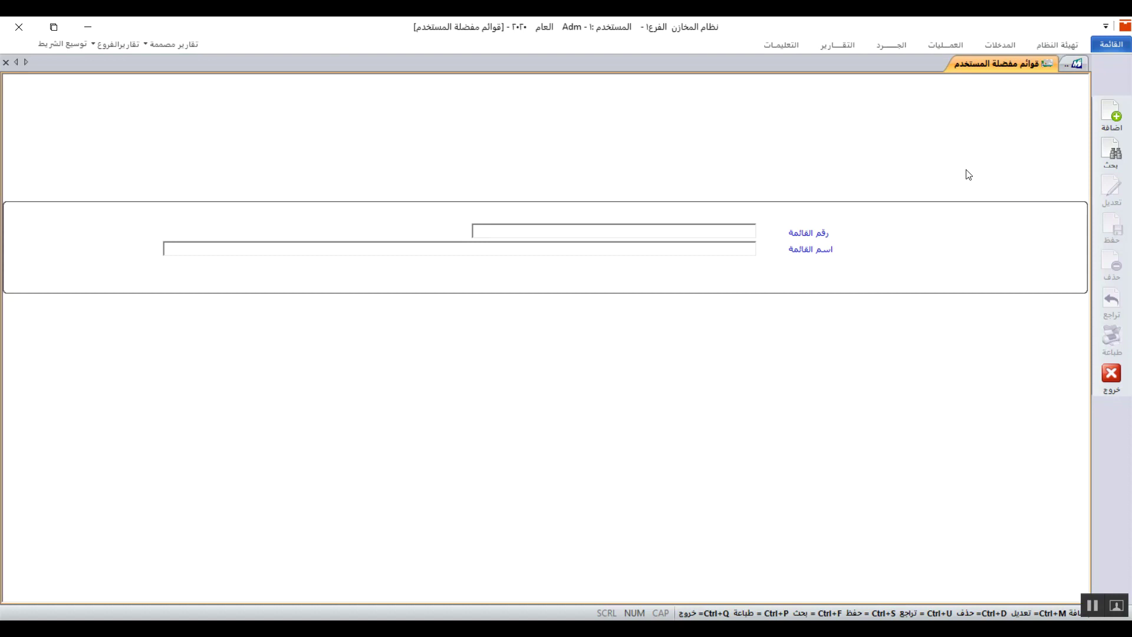
pyautogui.click(1114, 116)
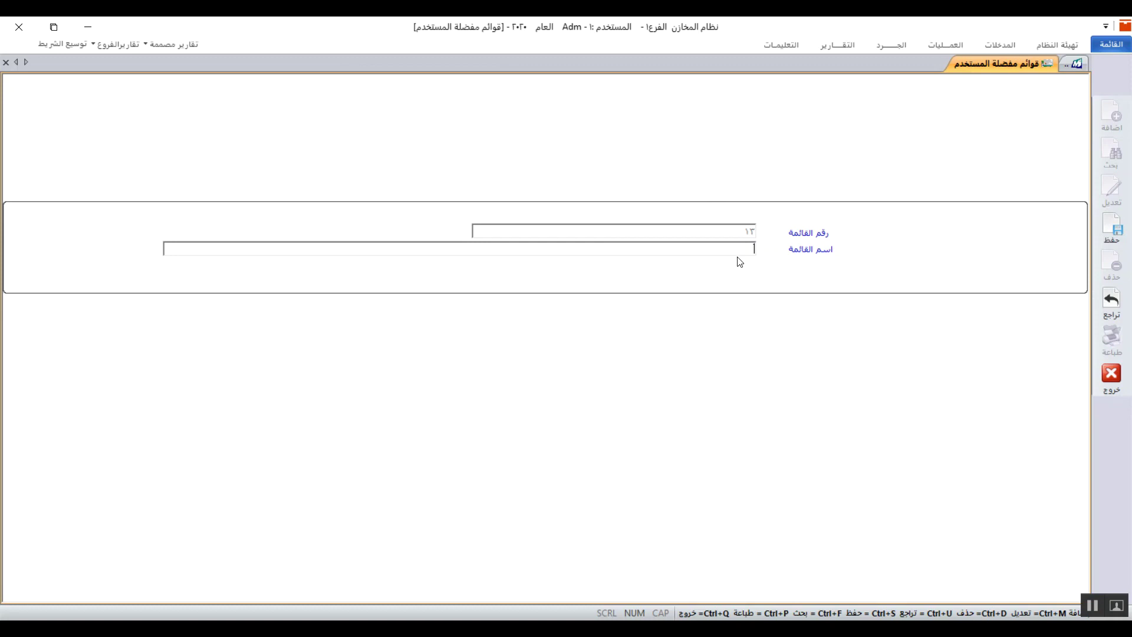
pyautogui.write('المفضلة ١٣')
pyautogui.click(1112, 227)
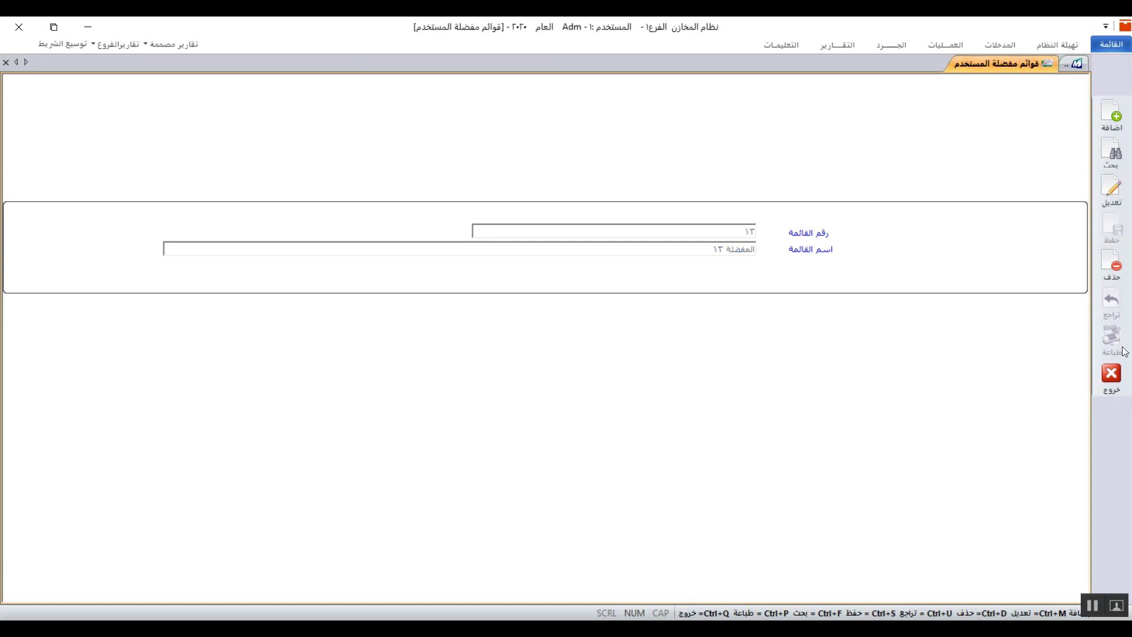
pyautogui.click(1112, 374)
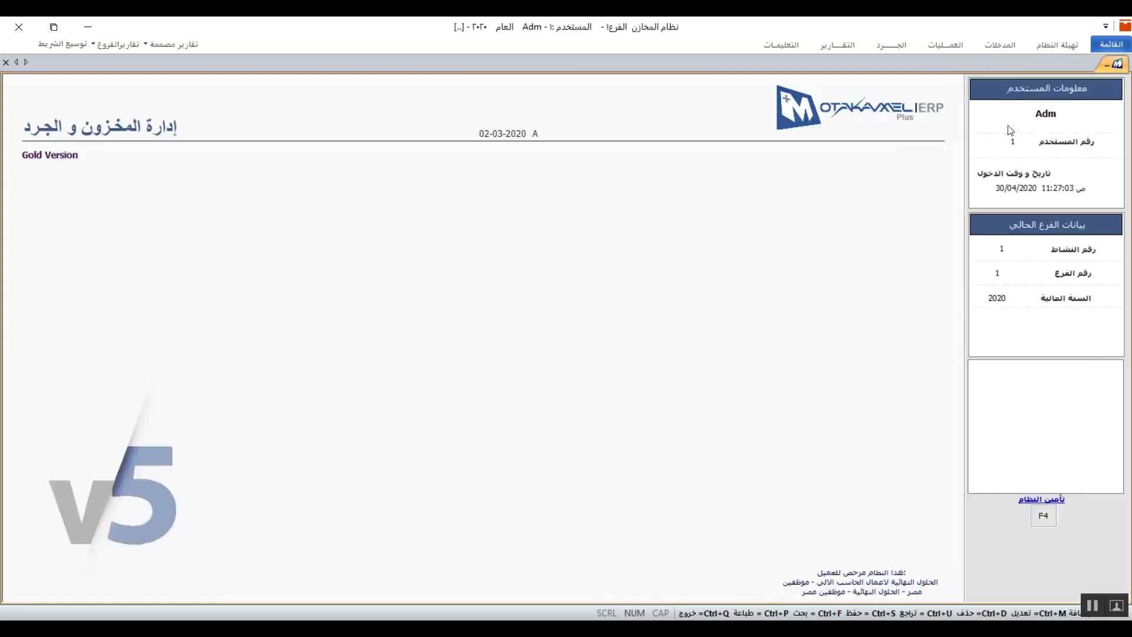
# Step: Open the user favourites assignment screen, choose the المفضلة ١٣ list and close the screen without assigning anything
pyautogui.click(1055, 43)
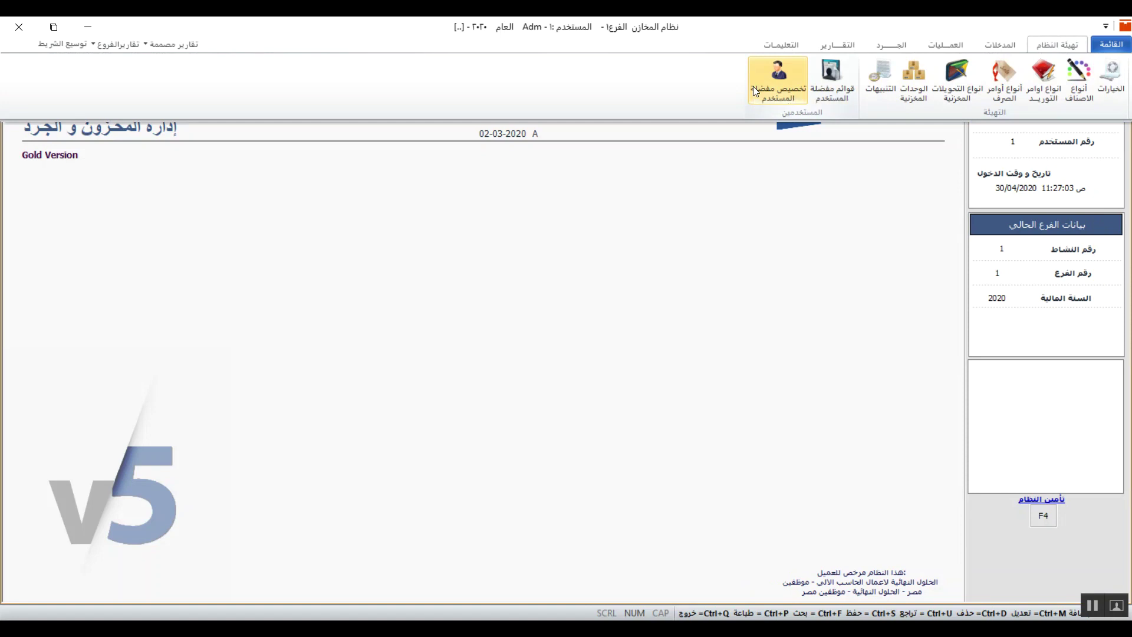
pyautogui.click(777, 83)
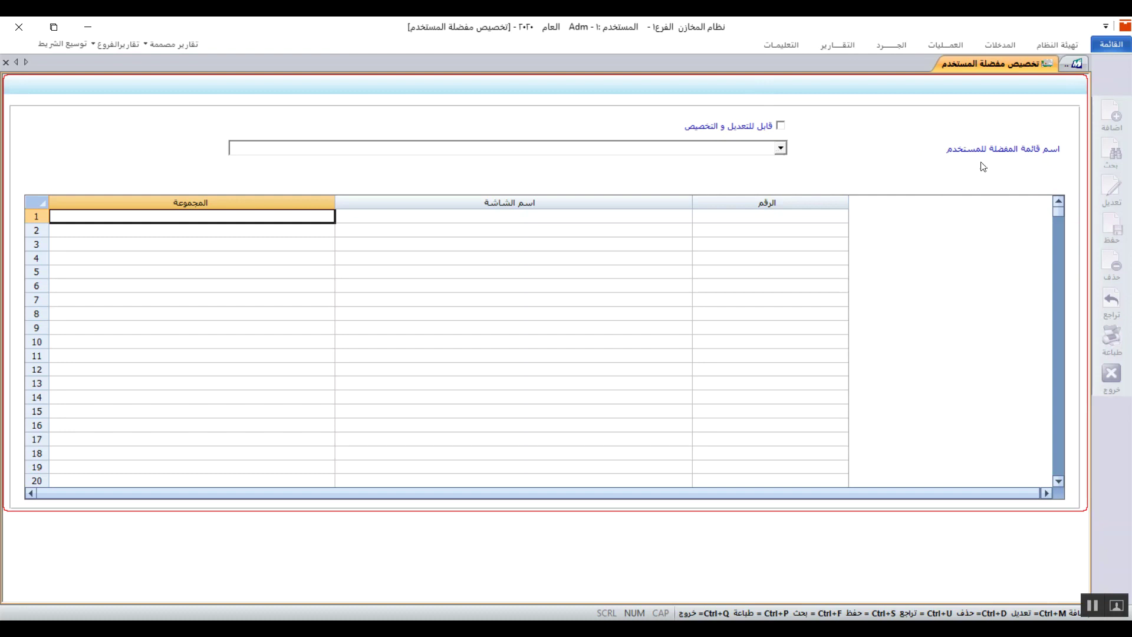
pyautogui.click(781, 148)
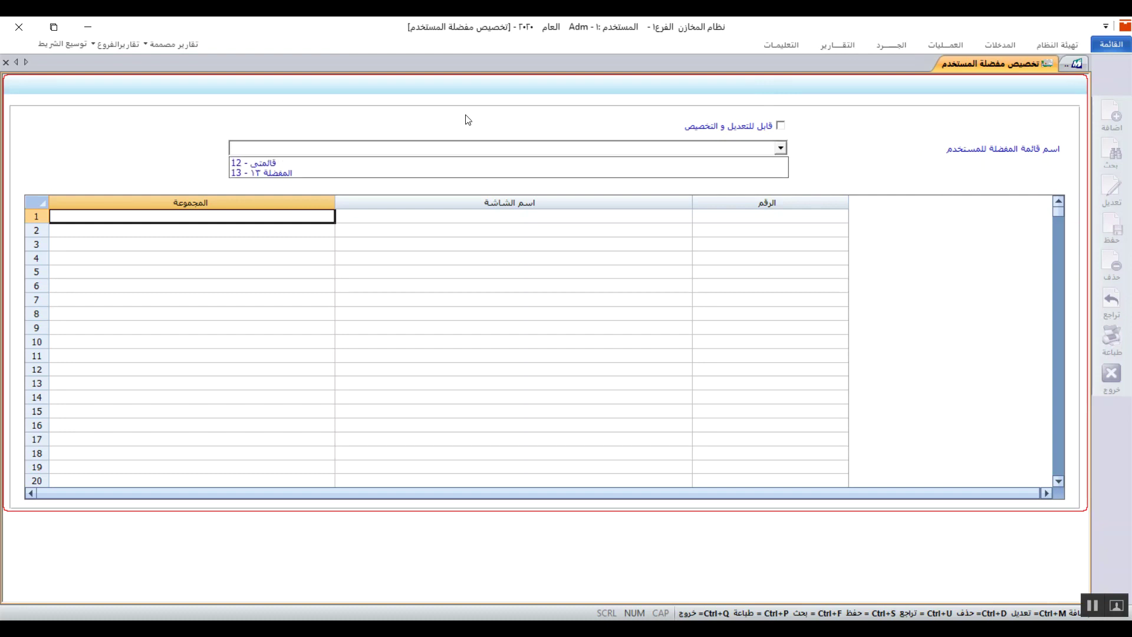
pyautogui.click(280, 174)
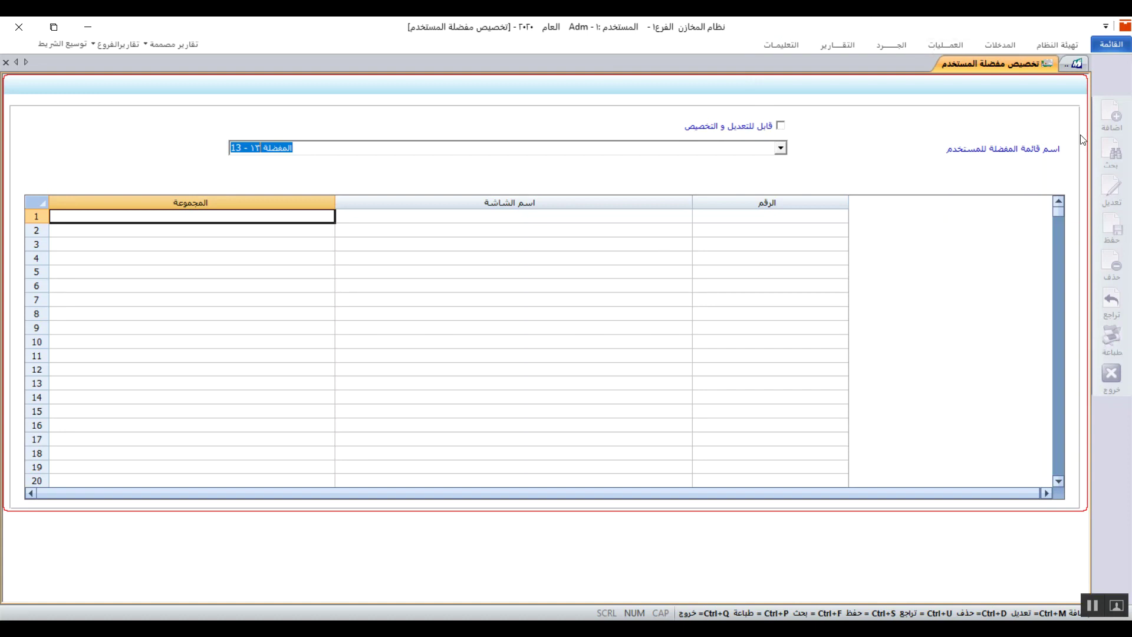
pyautogui.click(5, 62)
# Step: Open the warehouse data screen, check its printing page and return to the warehouse record form
pyautogui.click(990, 46)
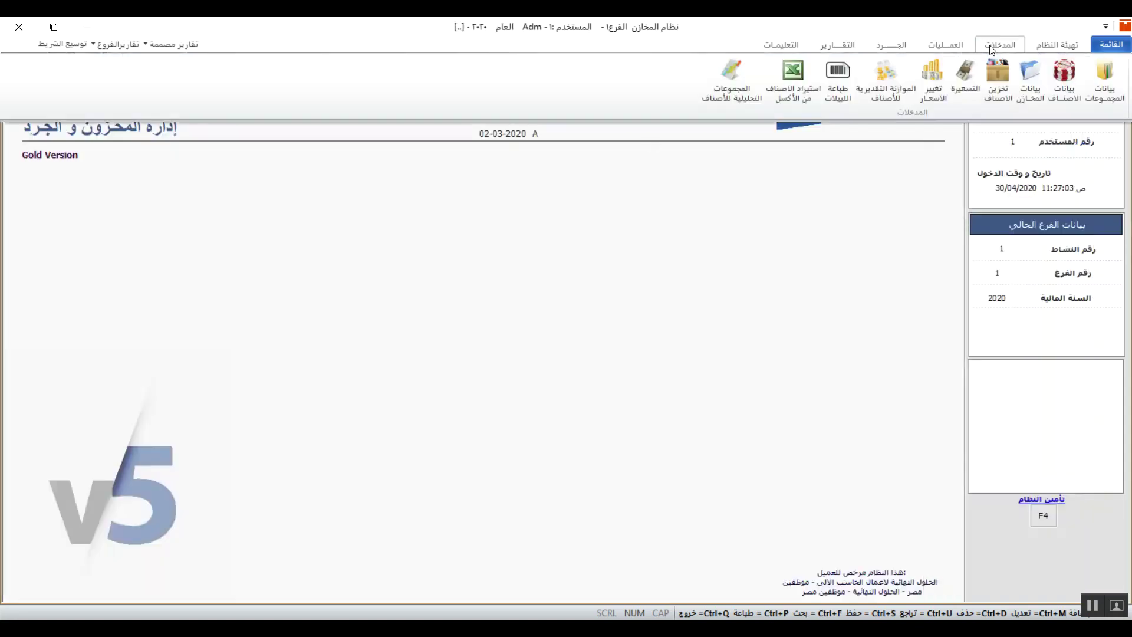
pyautogui.click(1030, 76)
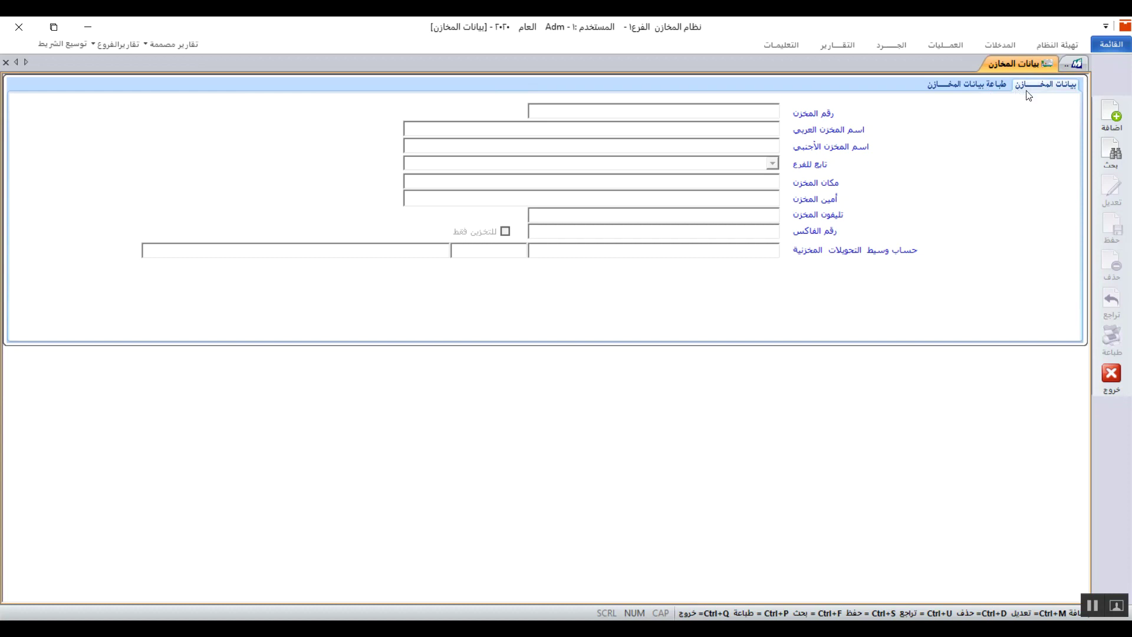
pyautogui.click(987, 87)
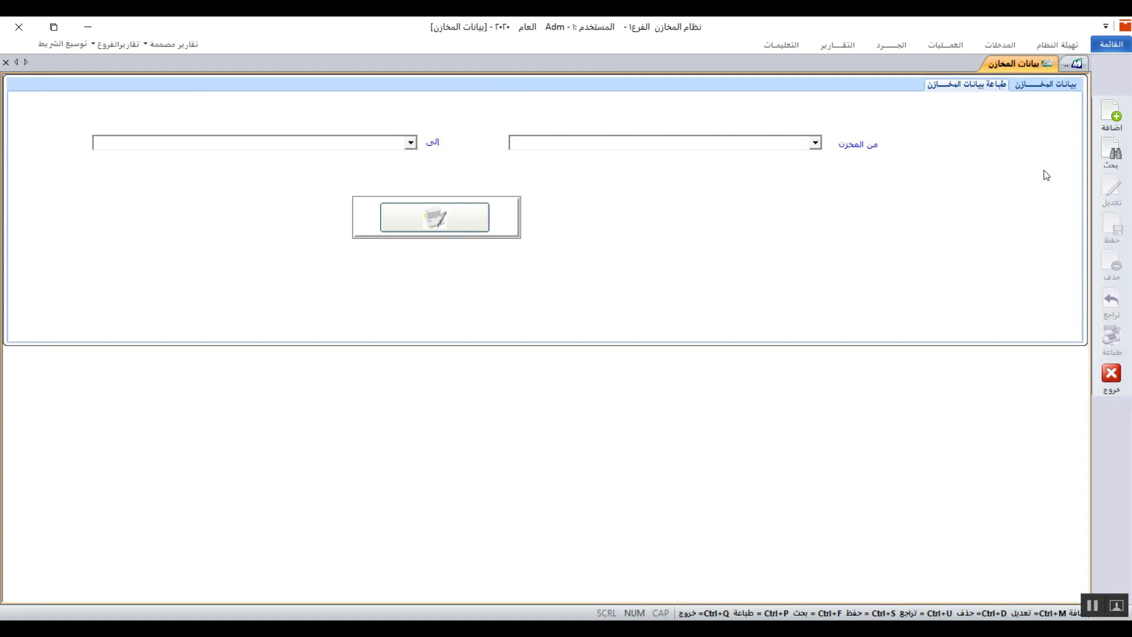
pyautogui.click(1043, 86)
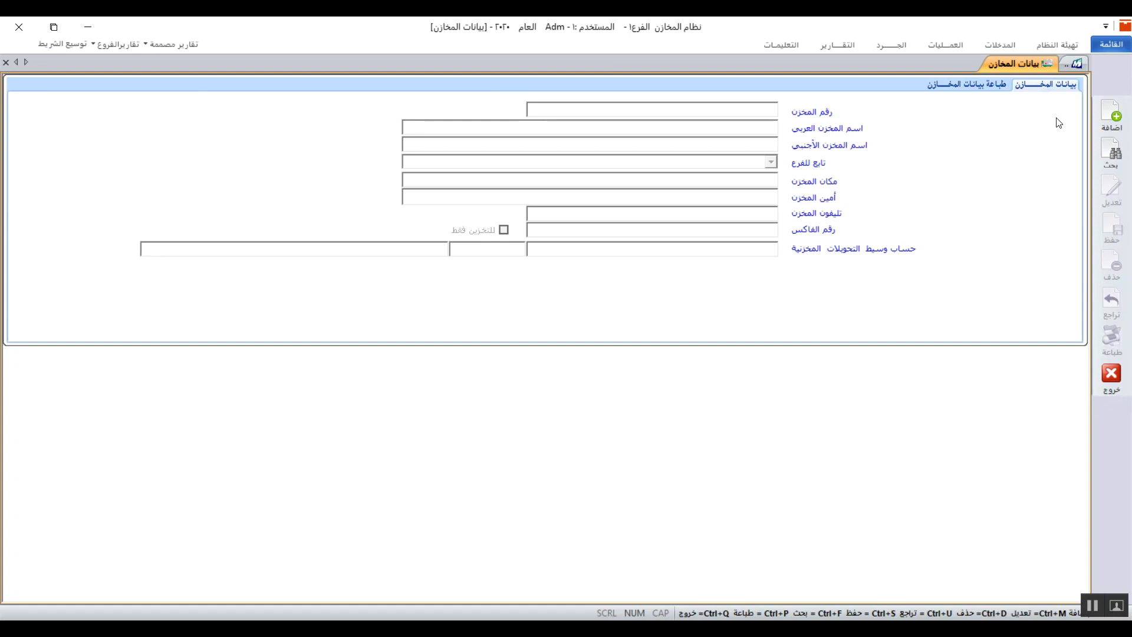
# Step: Start a new warehouse record with number 1, Arabic name مخزن ١ and branch 1
pyautogui.click(1112, 125)
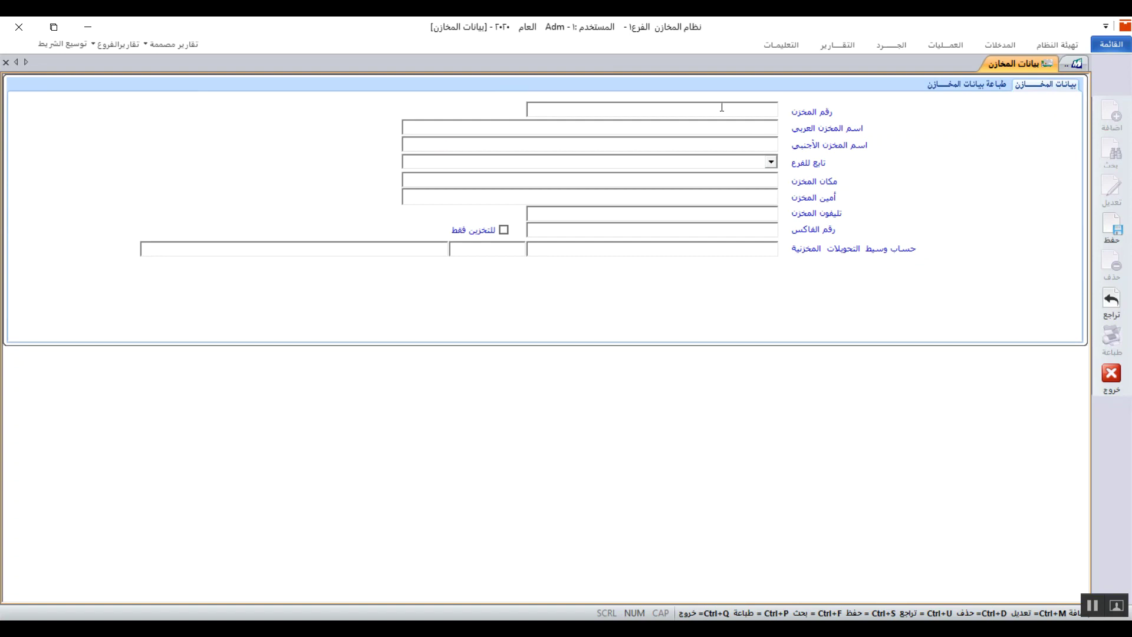
pyautogui.write('1')
pyautogui.click(650, 125)
pyautogui.write('مخزن ١')
pyautogui.press('Return')
pyautogui.click(771, 163)
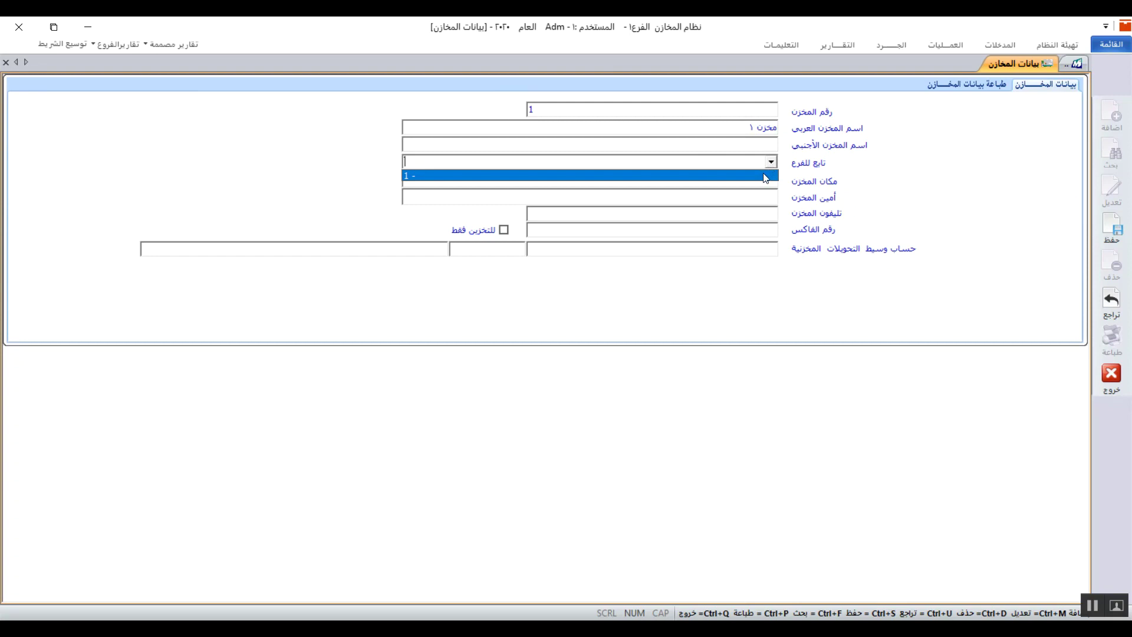
pyautogui.click(765, 177)
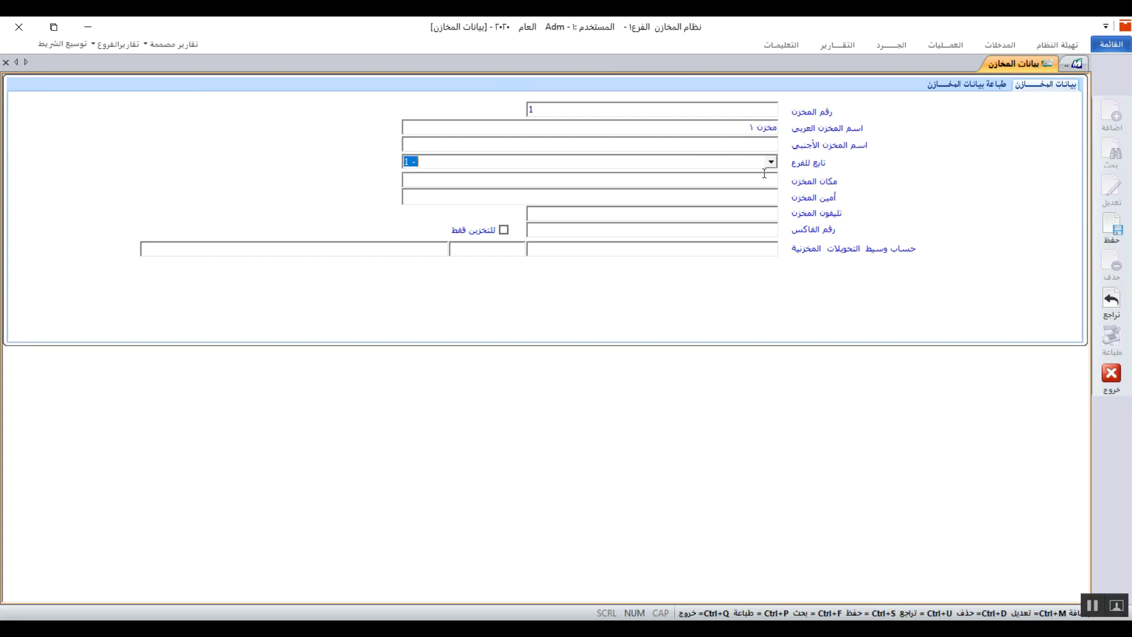
# Step: Go through the warehouse's location, storekeeper, telephone, fax and storage-only fields without filling them in
pyautogui.click(759, 184)
pyautogui.click(772, 197)
pyautogui.click(753, 216)
pyautogui.click(753, 230)
pyautogui.click(569, 247)
pyautogui.click(504, 230)
# Step: Set the warehouse's transfer intermediary account to وسيط التحويلات المخزنية, save the record and close the warehouse screen
pyautogui.click(584, 250)
pyautogui.doubleClick(584, 250)
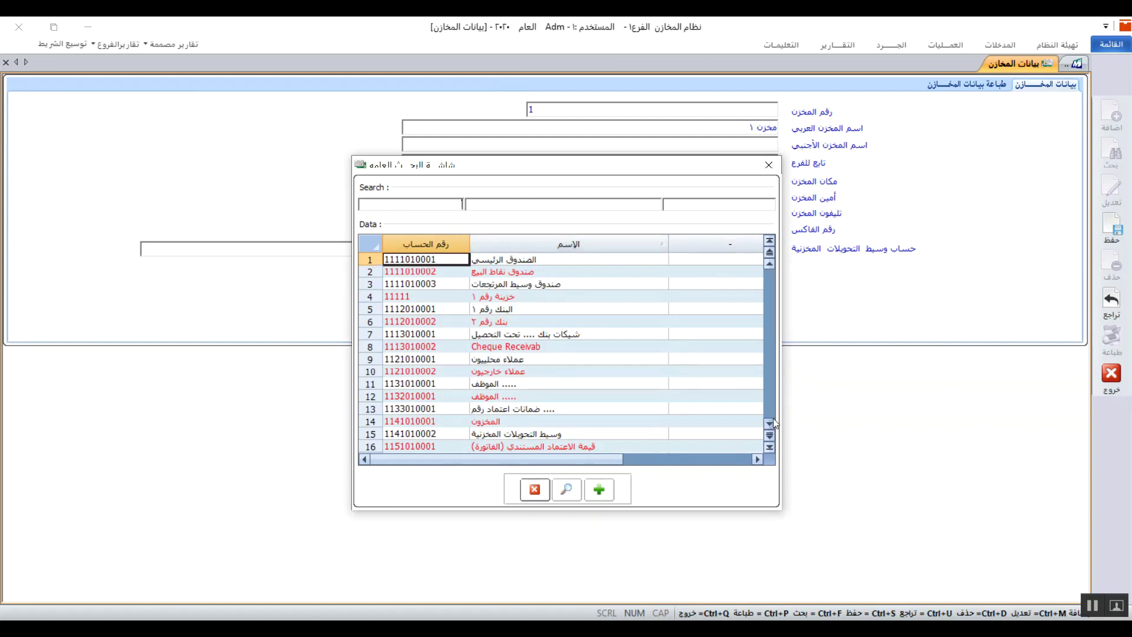
pyautogui.click(612, 435)
pyautogui.doubleClick(612, 435)
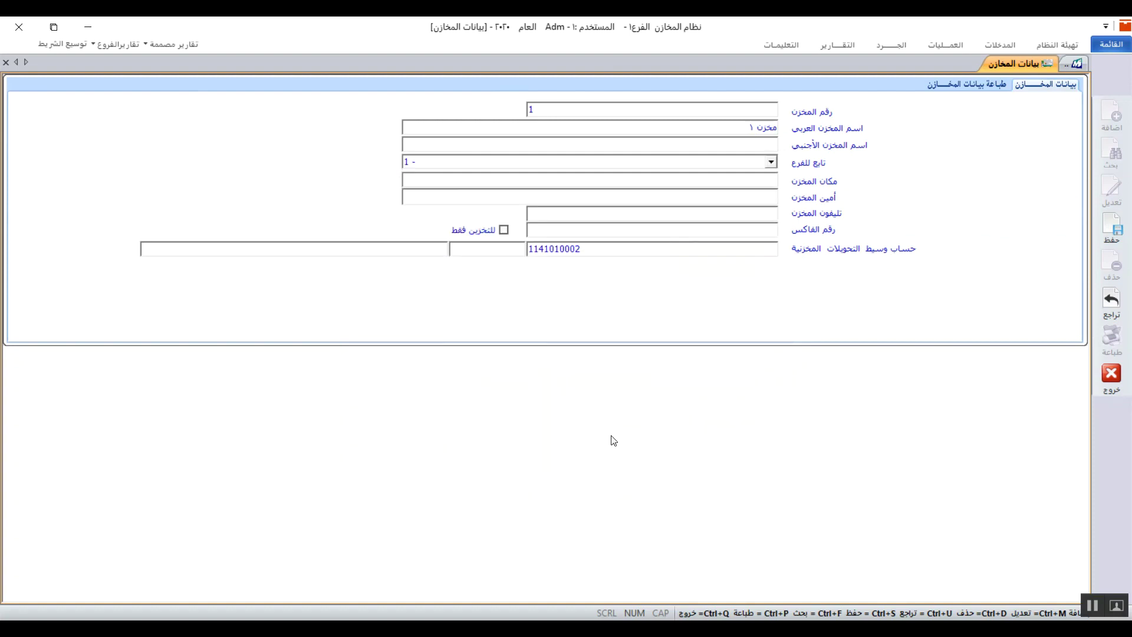
pyautogui.press('Return')
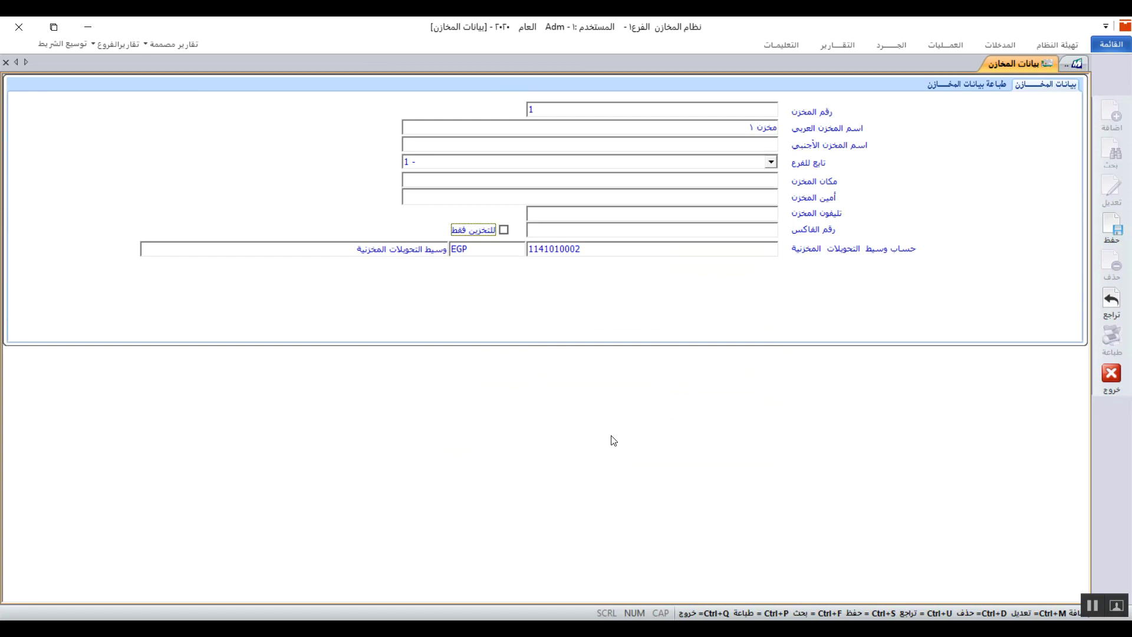
pyautogui.click(460, 248)
pyautogui.click(1107, 223)
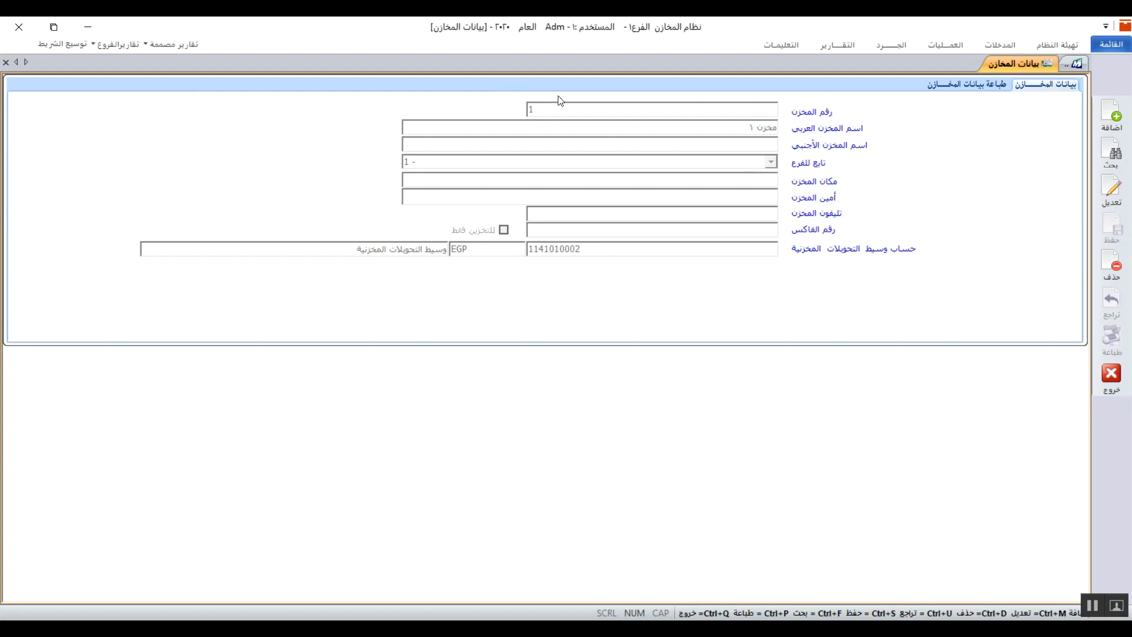
pyautogui.click(6, 62)
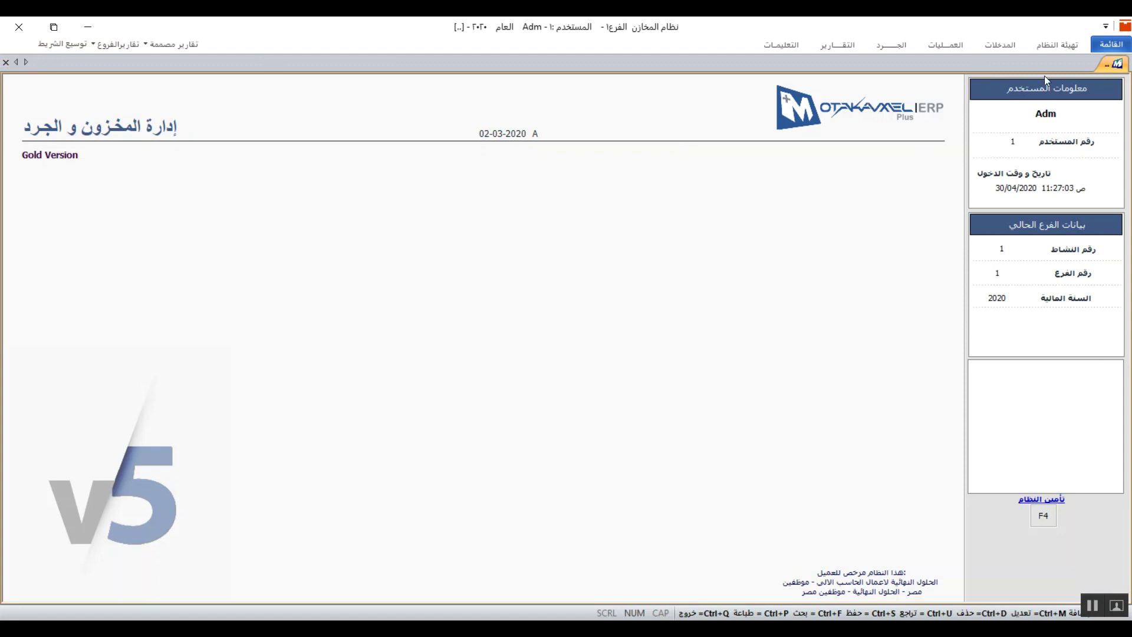
# Step: Open the item groups data screen, check its setup and printing pages, and return to the group form
pyautogui.click(996, 45)
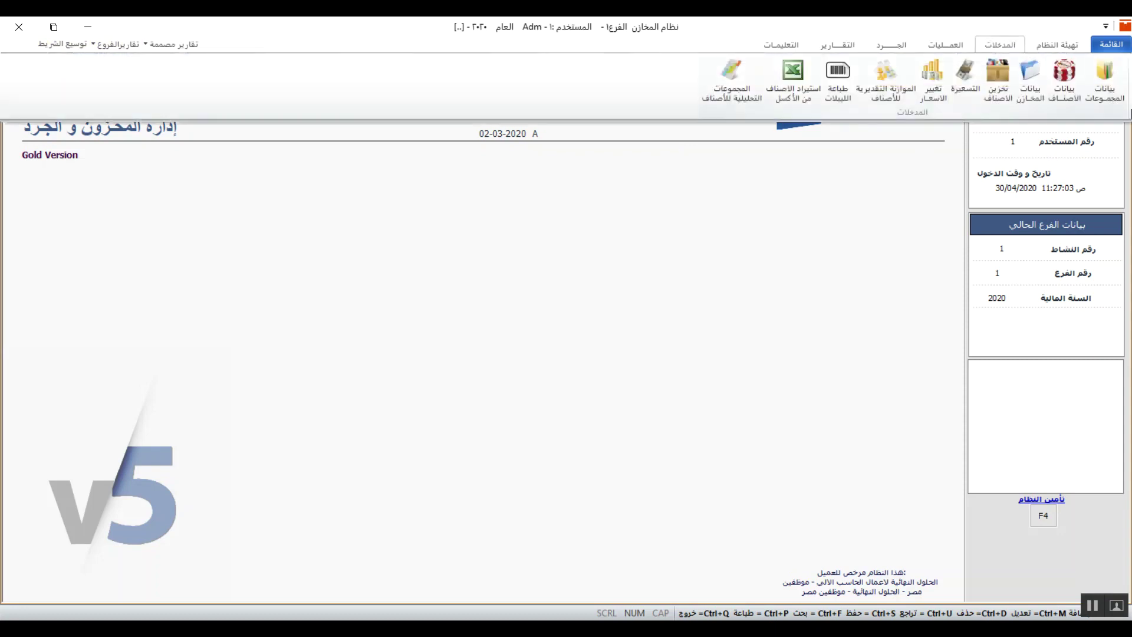
pyautogui.click(1103, 89)
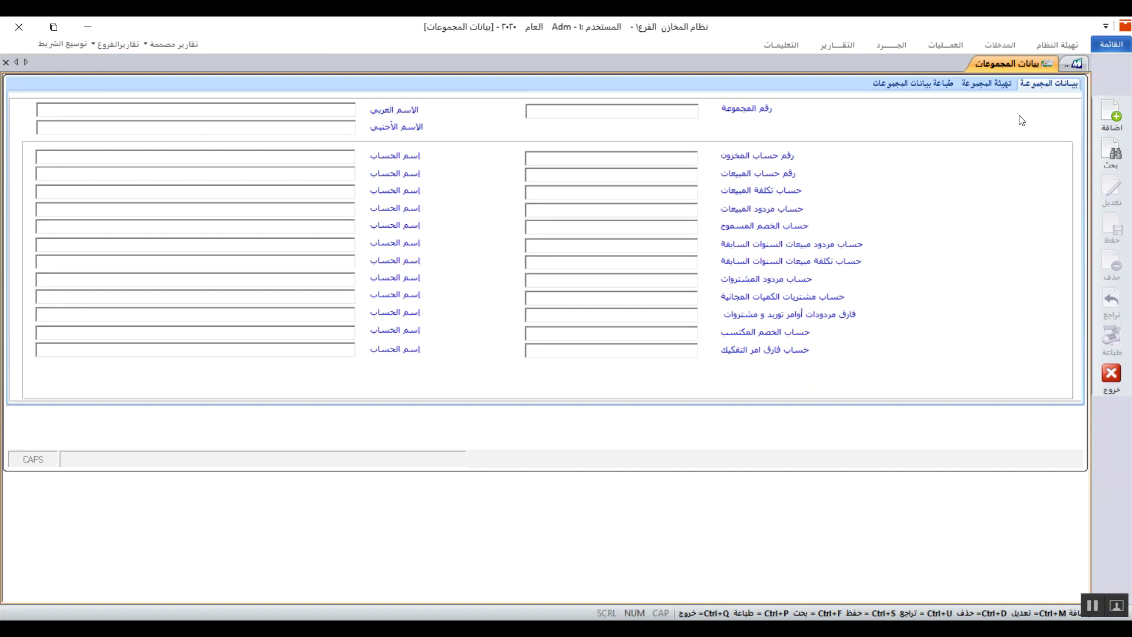
pyautogui.click(1000, 88)
pyautogui.click(936, 93)
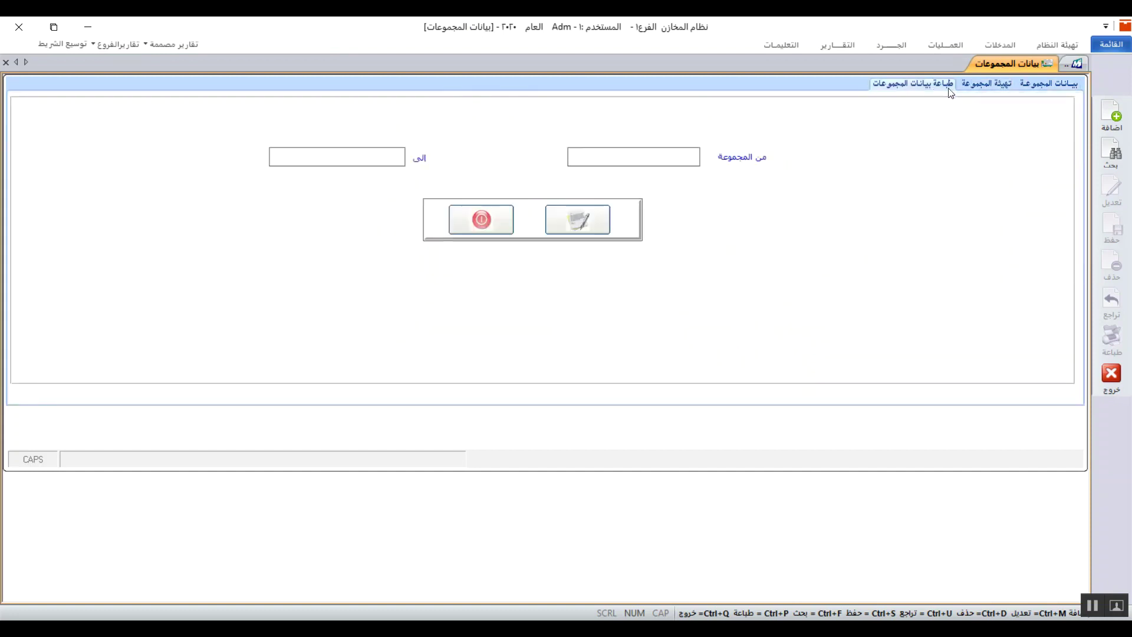
pyautogui.click(1057, 94)
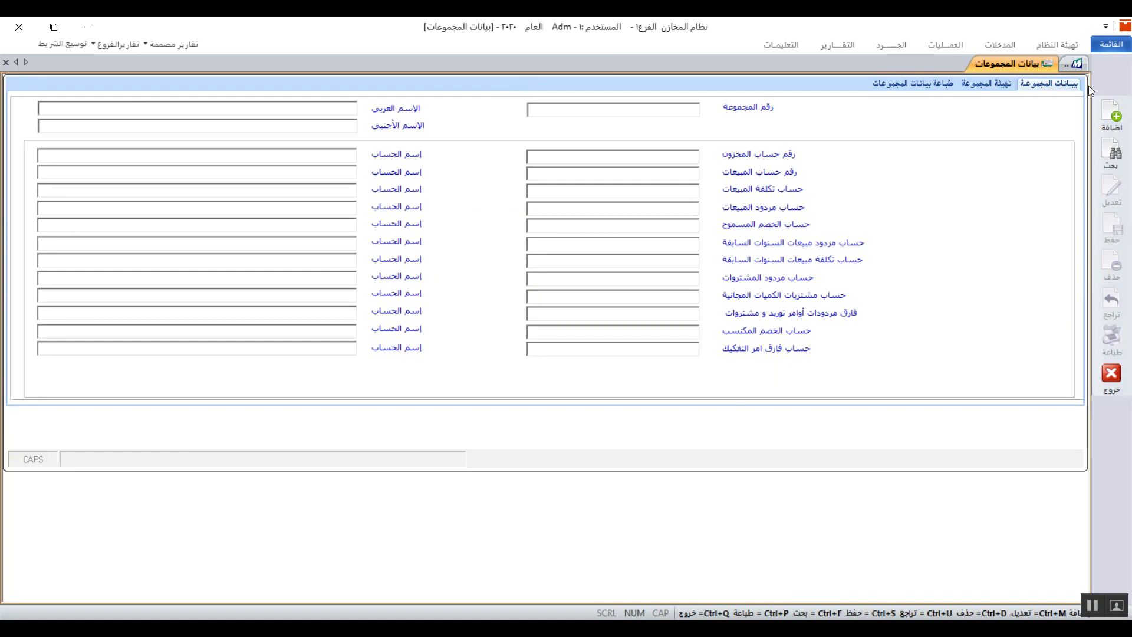
# Step: Start a new item group numbered 001 and give it the Arabic name مواد خام
pyautogui.click(1101, 119)
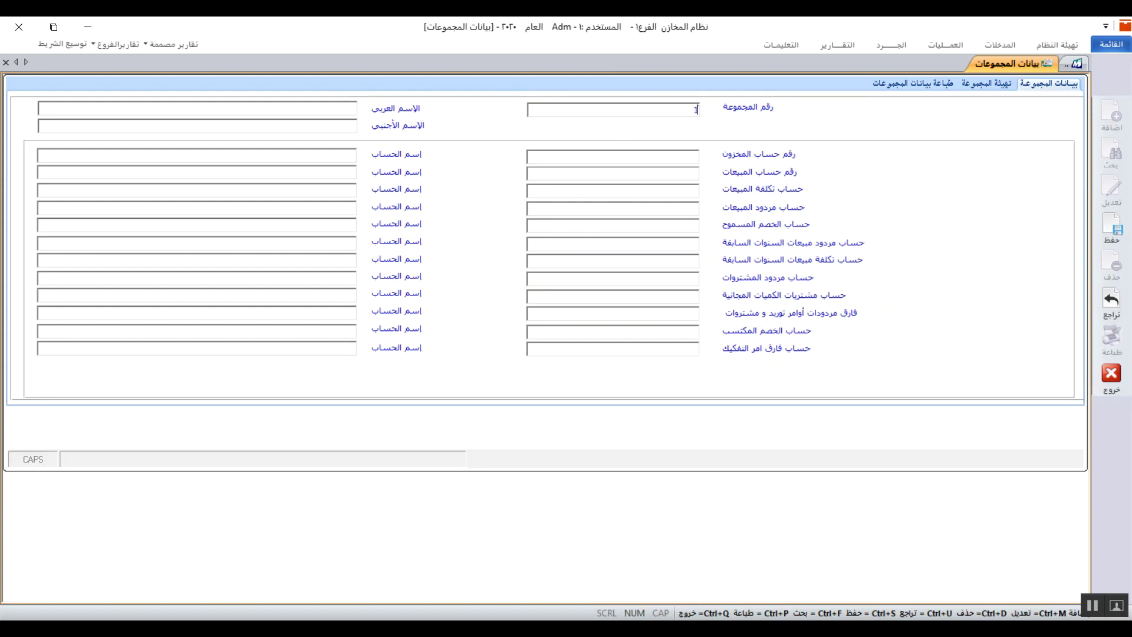
pyautogui.click(343, 105)
pyautogui.write('المجموعة الرئيس')
pyautogui.press('BackSpace')
pyautogui.press('BackSpace')
pyautogui.press('BackSpace')
pyautogui.press('BackSpace')
pyautogui.press('BackSpace')
pyautogui.press('BackSpace')
pyautogui.press('BackSpace')
pyautogui.press('BackSpace')
pyautogui.press('BackSpace')
pyautogui.press('BackSpace')
pyautogui.press('BackSpace')
pyautogui.press('BackSpace')
pyautogui.press('BackSpace')
pyautogui.press('BackSpace')
pyautogui.press('BackSpace')
pyautogui.write('مواد خام')
# Step: Search the account names for مخزون and assign the المخزون account as the group's inventory account
pyautogui.click(574, 152)
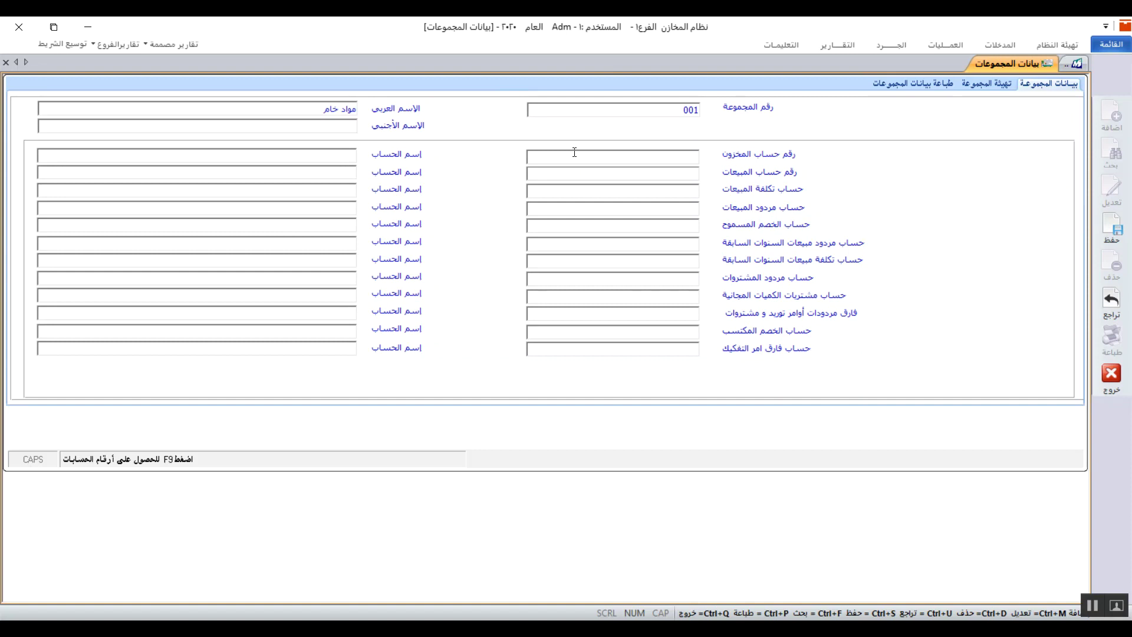
pyautogui.press('F9')
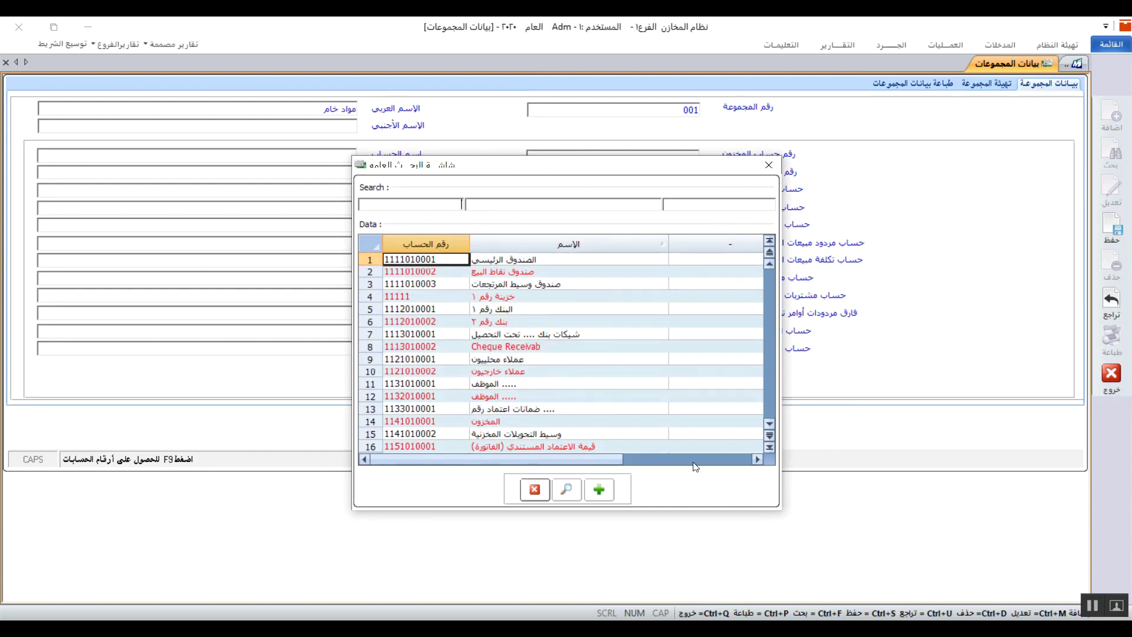
pyautogui.click(772, 422)
pyautogui.click(772, 423)
pyautogui.click(772, 422)
pyautogui.click(772, 422)
pyautogui.click(772, 422)
pyautogui.click(772, 422)
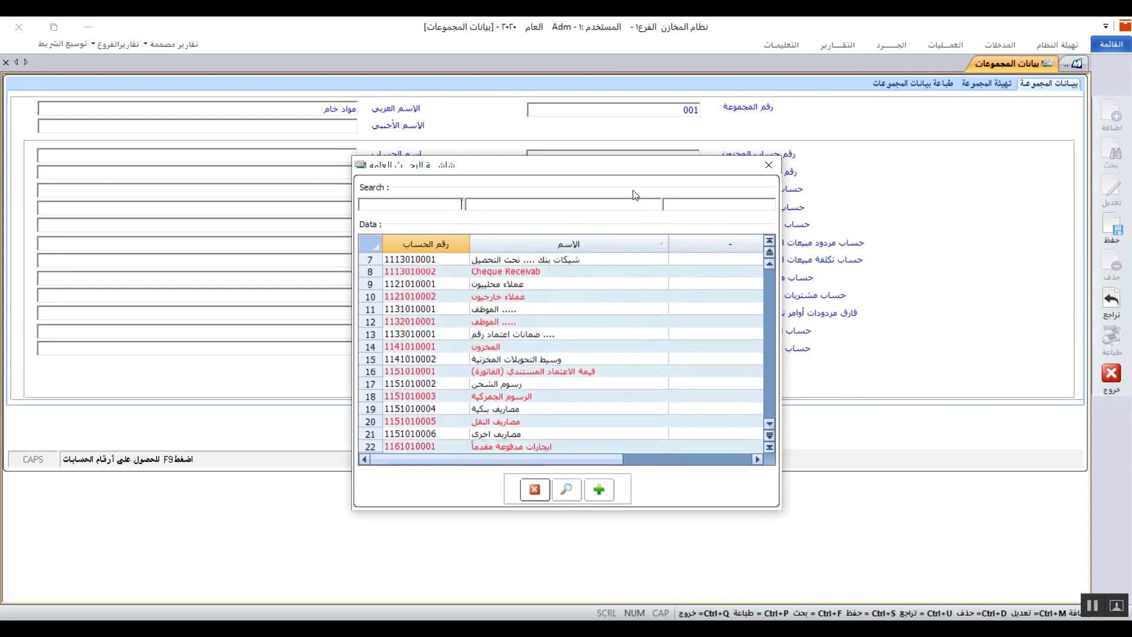
pyautogui.click(630, 207)
pyautogui.write('lo')
pyautogui.press('BackSpace')
pyautogui.press('BackSpace')
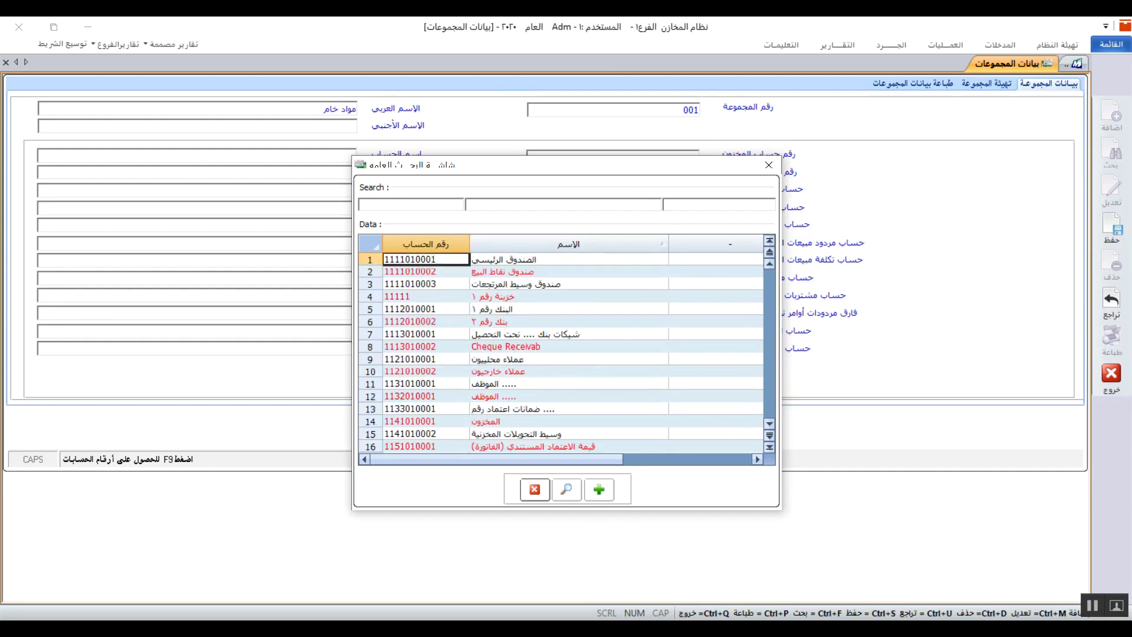
pyautogui.write('مخ')
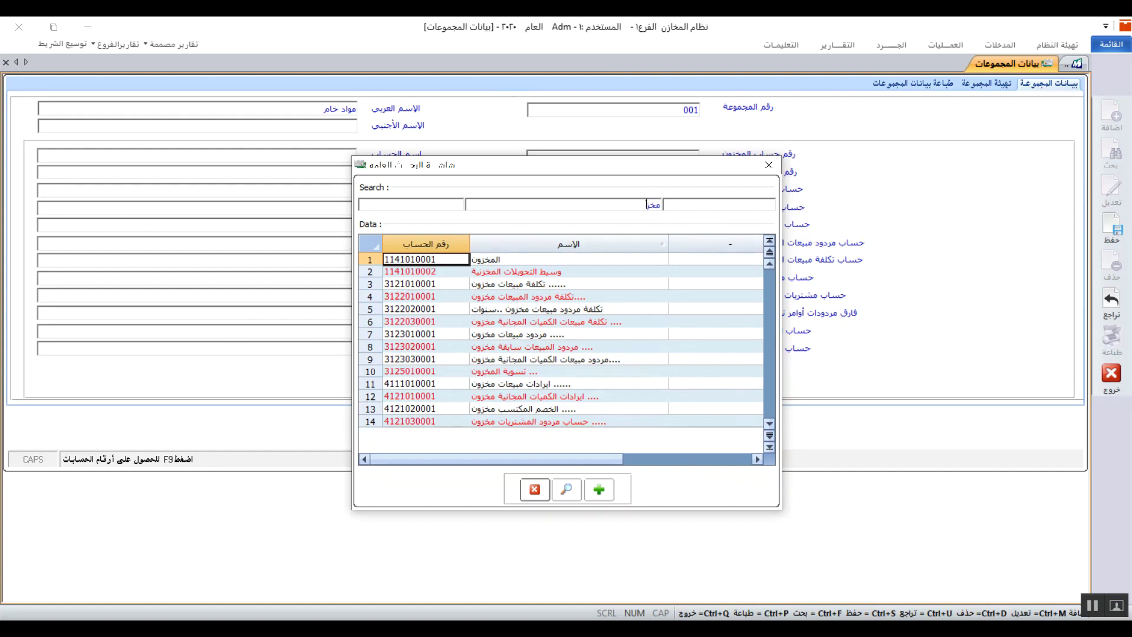
pyautogui.write('زون')
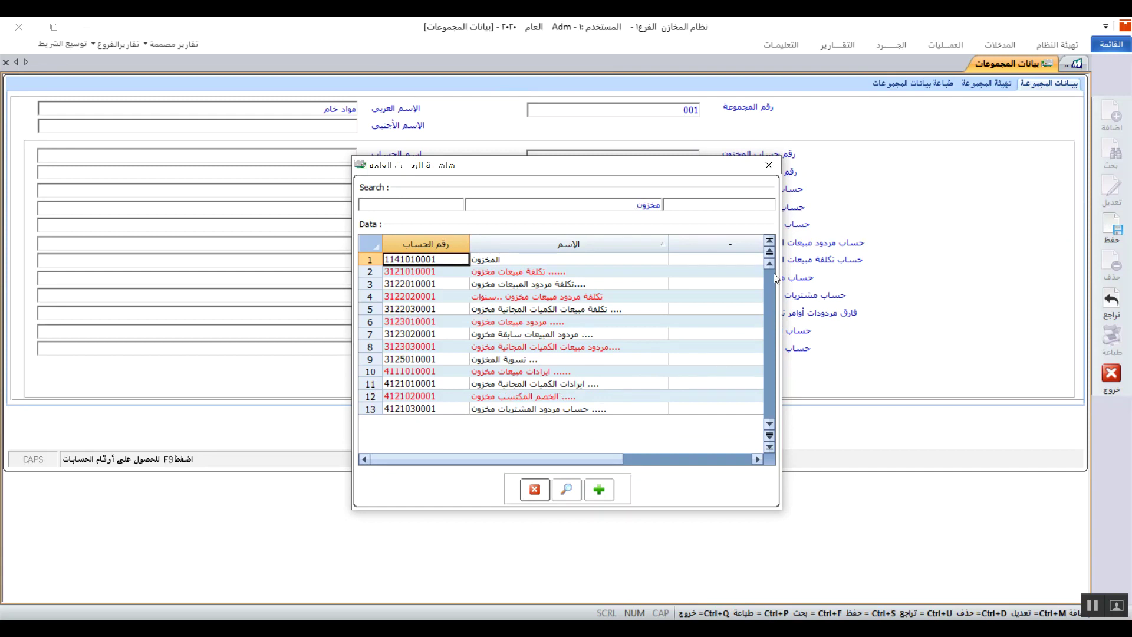
pyautogui.doubleClick(559, 260)
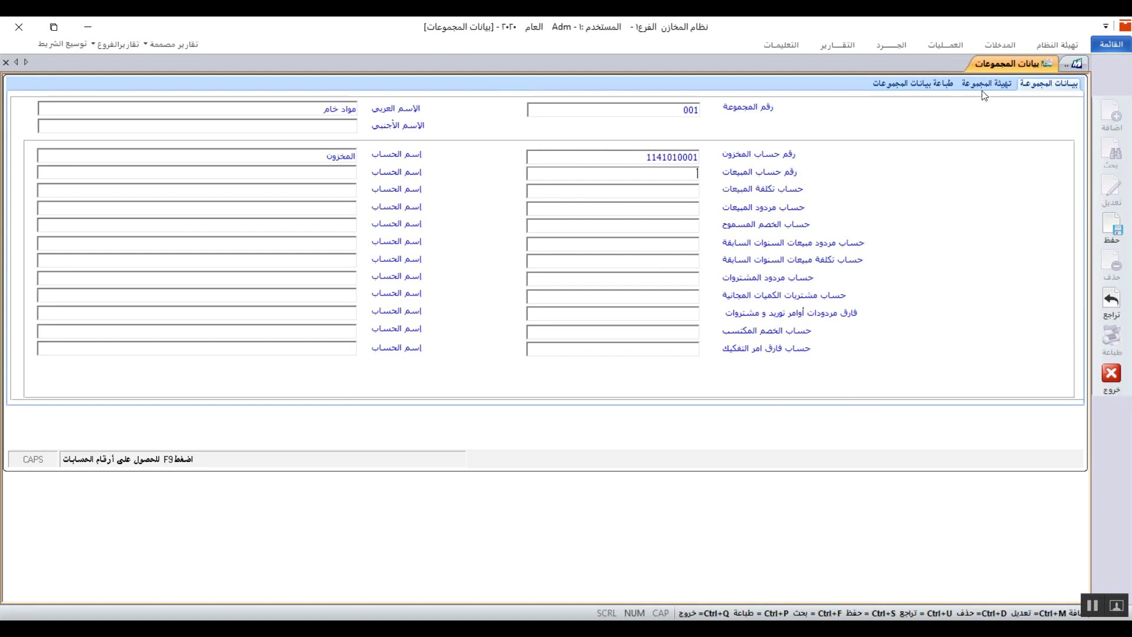
# Step: In the setup of group مواد خام, enable including the group number in item numbers and generating item numbers automatically
pyautogui.click(1005, 85)
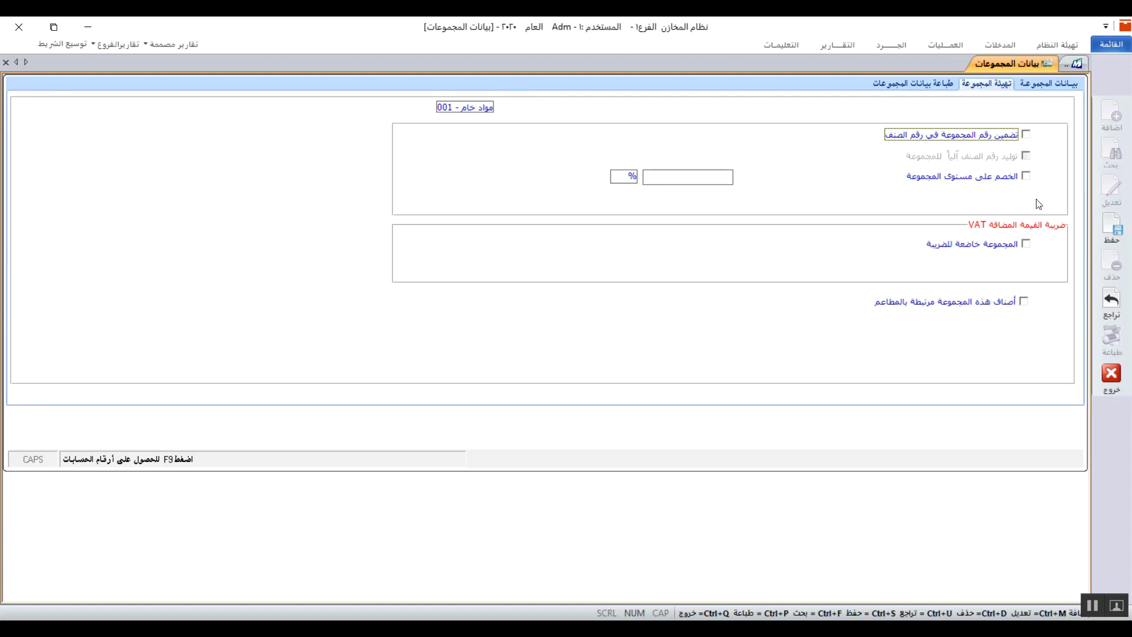
pyautogui.click(1026, 134)
pyautogui.click(1027, 158)
pyautogui.click(1027, 157)
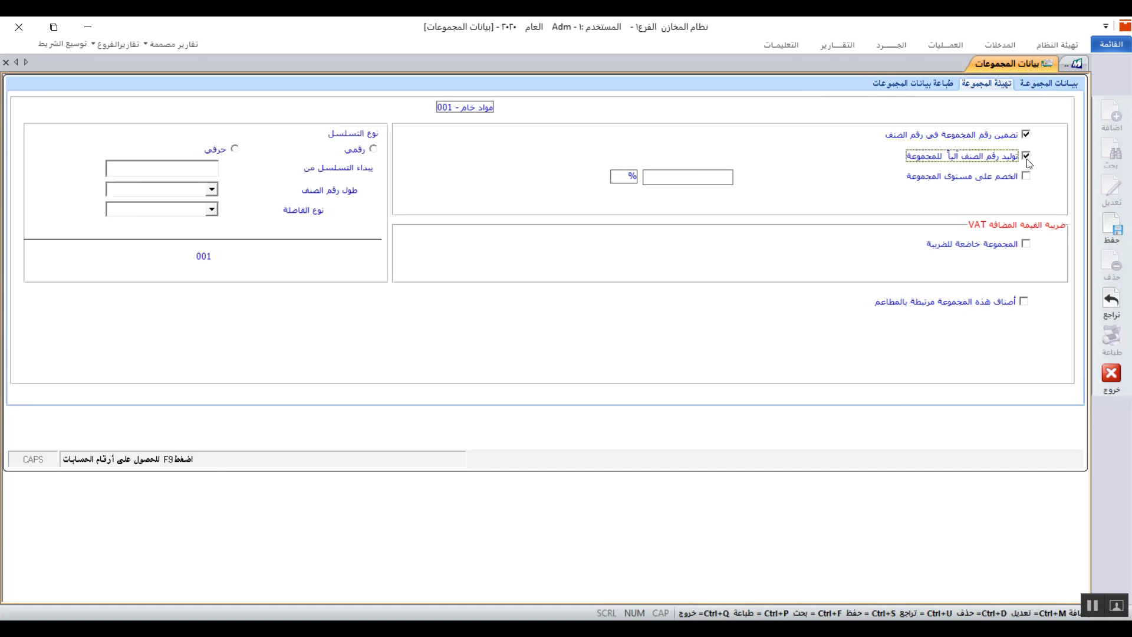
# Step: Set the group's automatic item numbering to the numeric (رقمي) type with an item number length of 16, and check the separator choices
pyautogui.click(1026, 157)
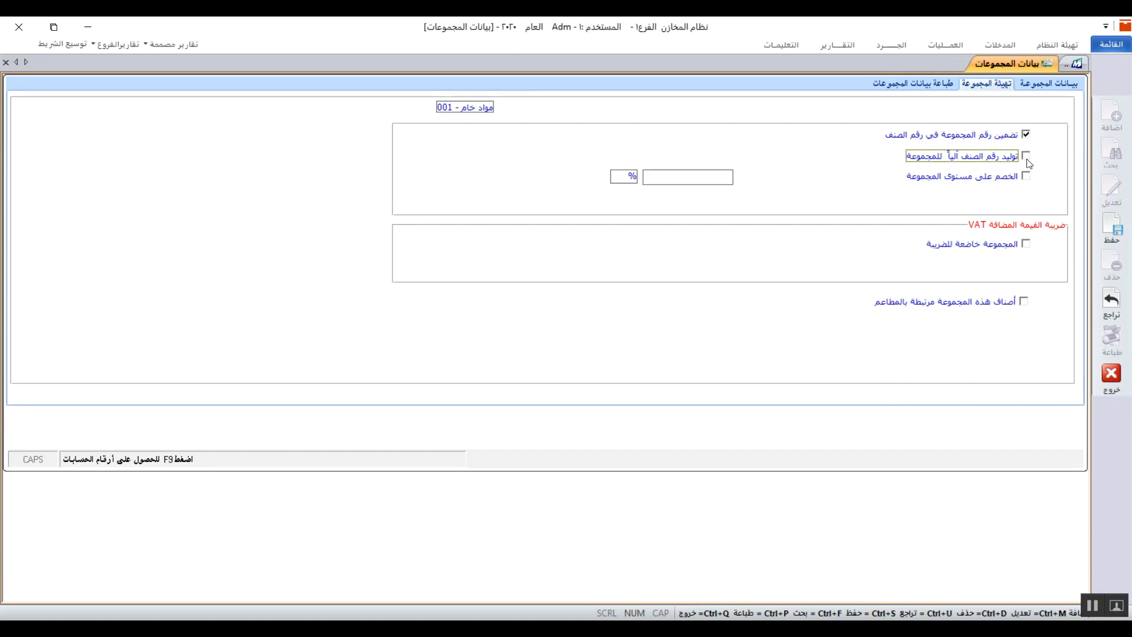
pyautogui.click(1026, 157)
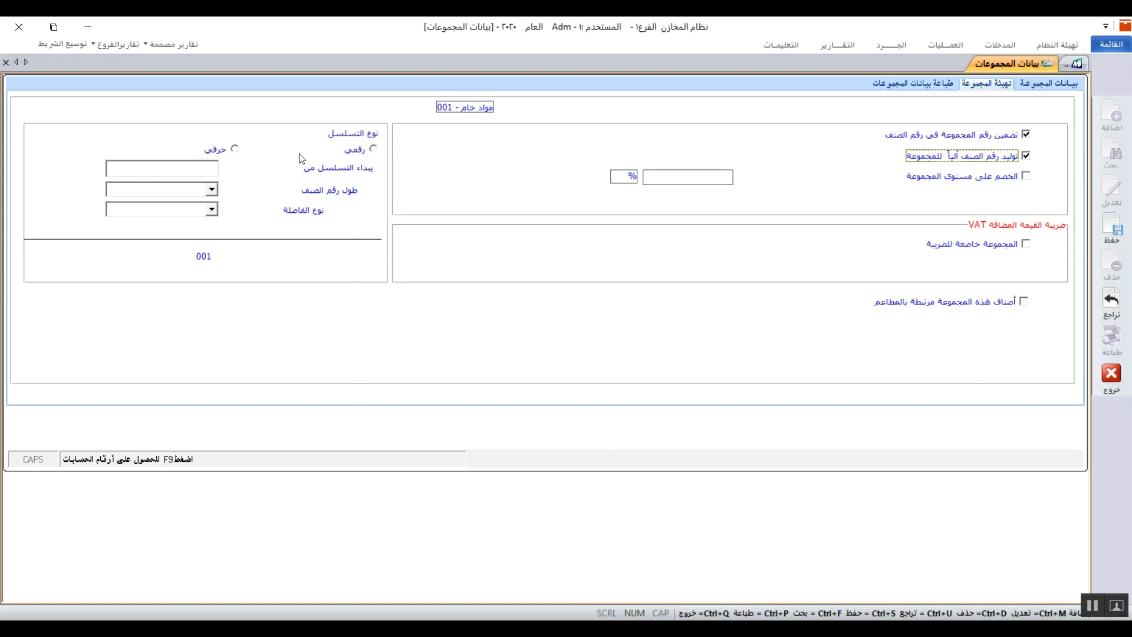
pyautogui.click(374, 150)
pyautogui.click(205, 170)
pyautogui.click(212, 188)
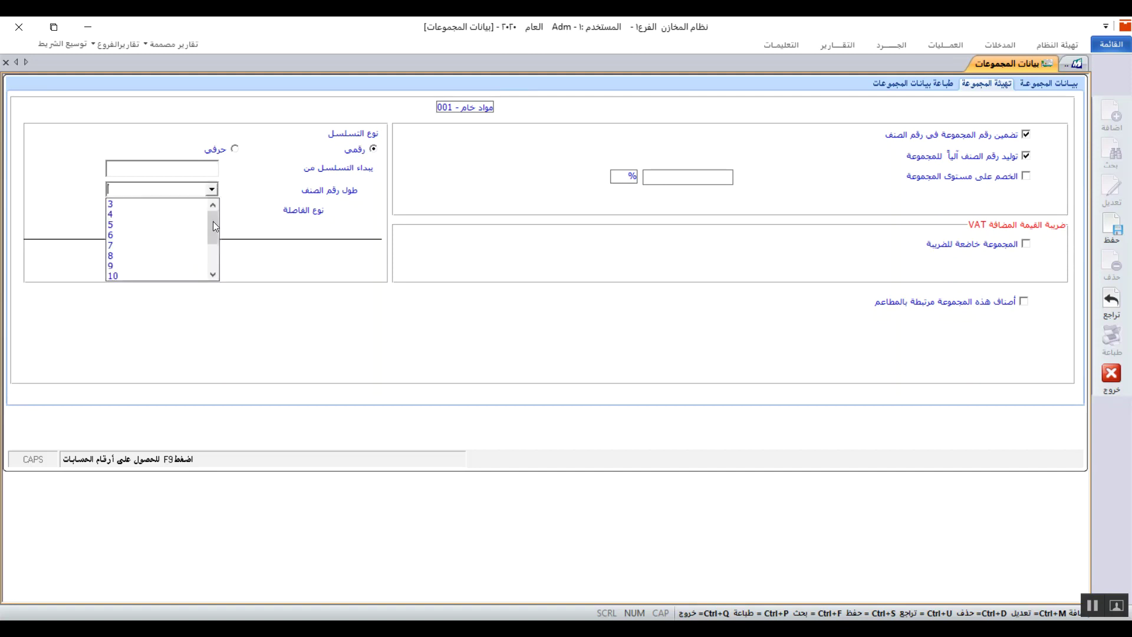
pyautogui.moveTo(214, 226); pyautogui.dragTo(225, 258)
pyautogui.click(150, 275)
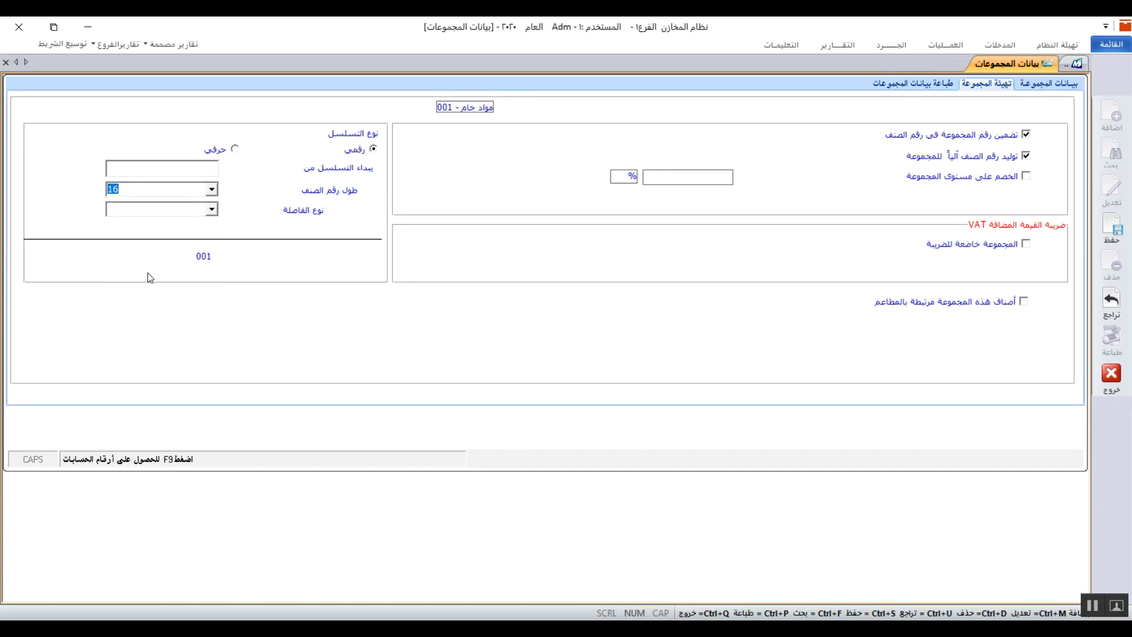
pyautogui.click(216, 210)
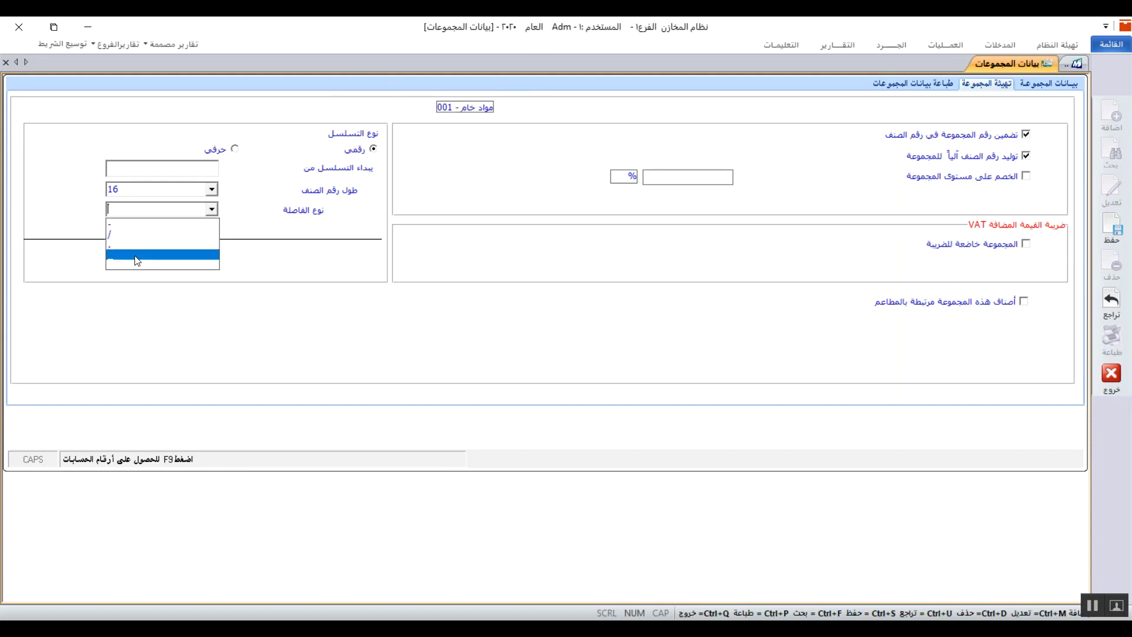
pyautogui.click(213, 222)
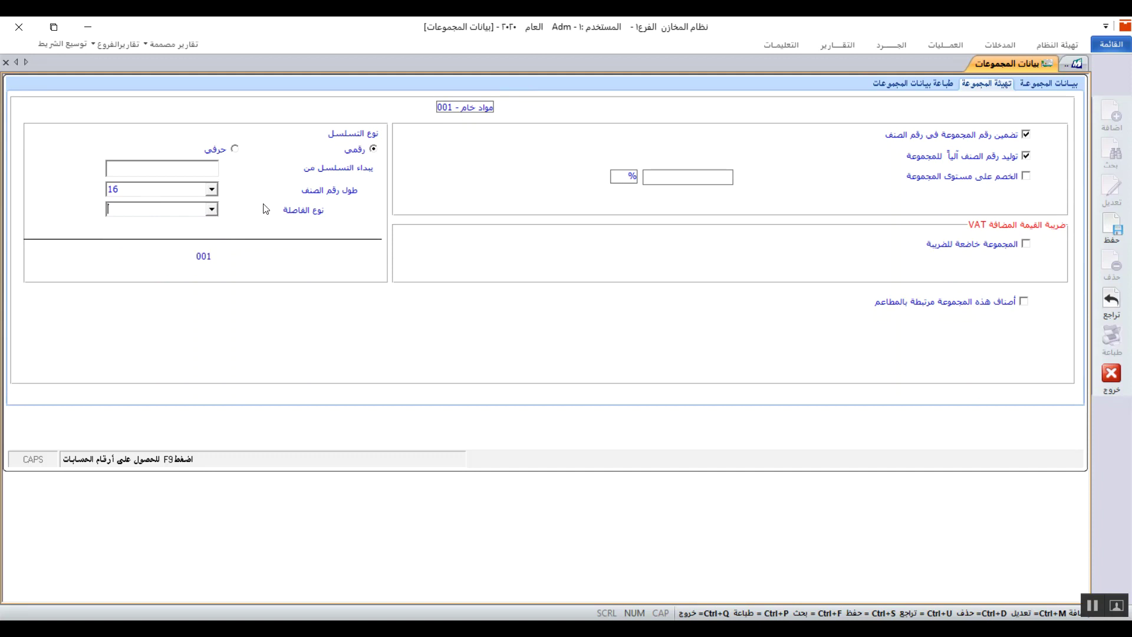
# Step: Enter a group-level discount value of 10% and switch off both the automatic item numbering and group discount options
pyautogui.click(1027, 177)
pyautogui.click(698, 178)
pyautogui.write('10')
pyautogui.click(1029, 155)
pyautogui.click(1027, 176)
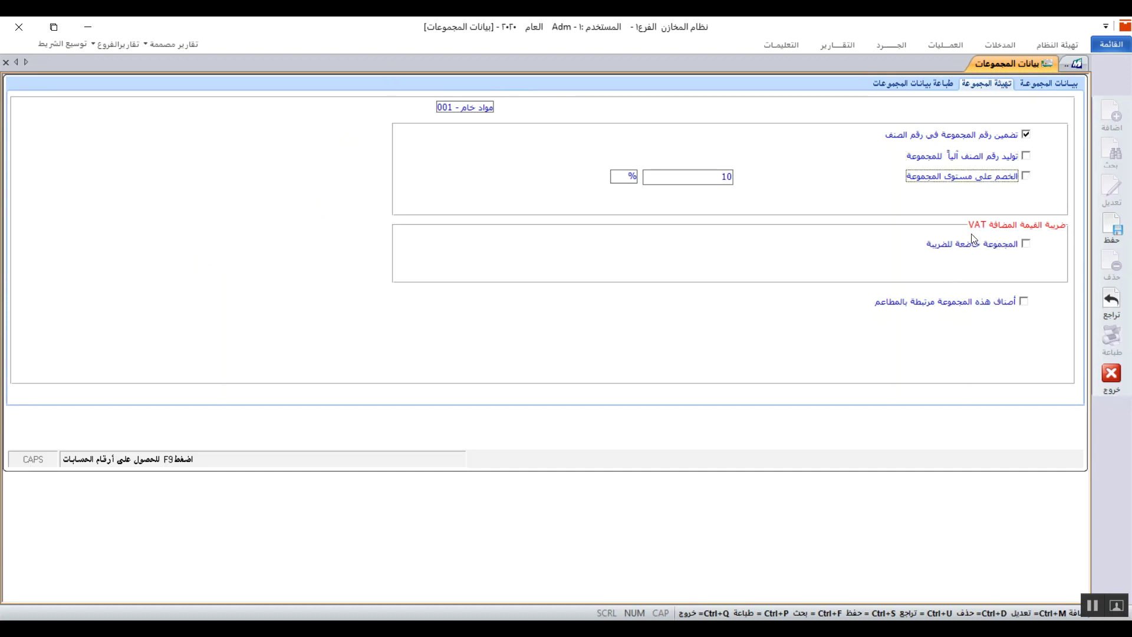
# Step: Make the group subject to VAT at a rate of 14 and save it, declining to change the rate of all its items
pyautogui.click(1030, 246)
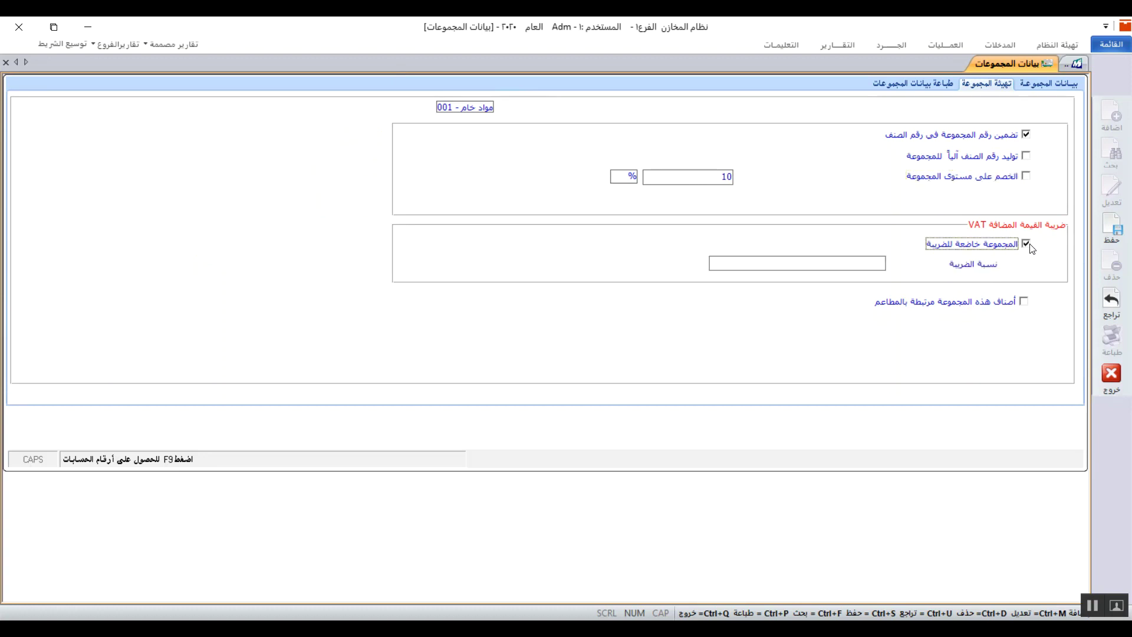
pyautogui.click(870, 263)
pyautogui.write('14')
pyautogui.click(1023, 302)
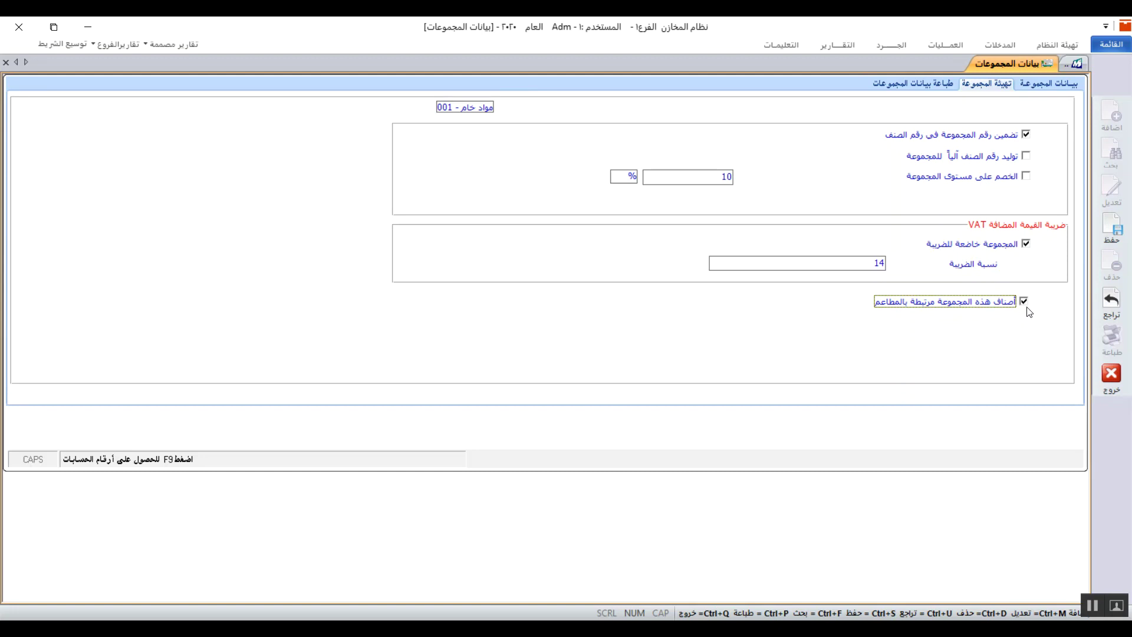
pyautogui.click(1112, 236)
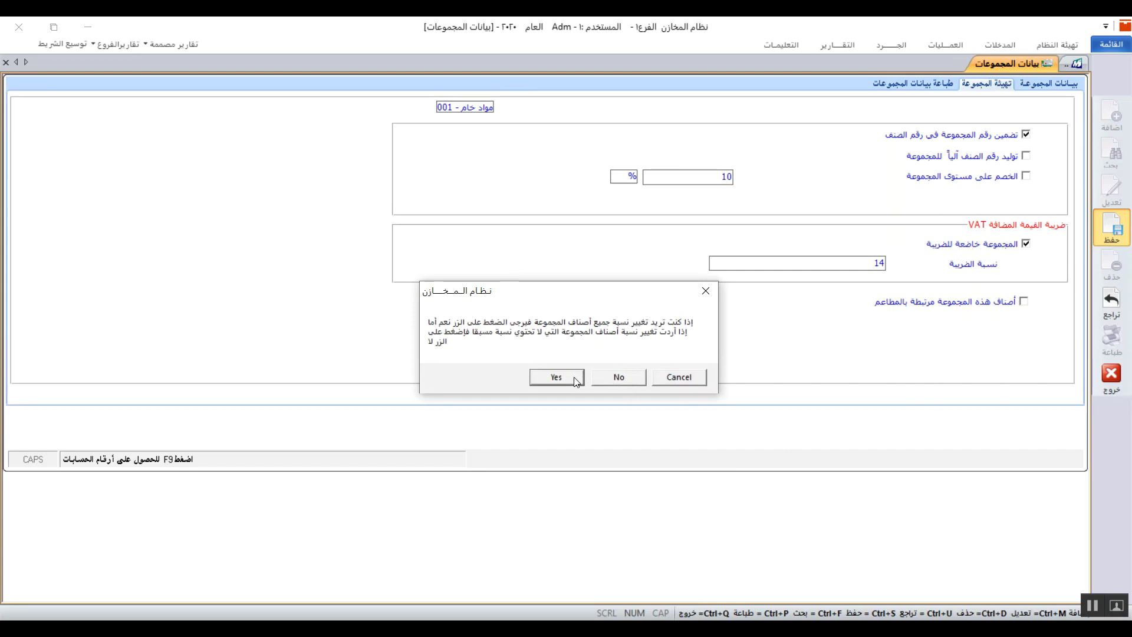
pyautogui.click(611, 376)
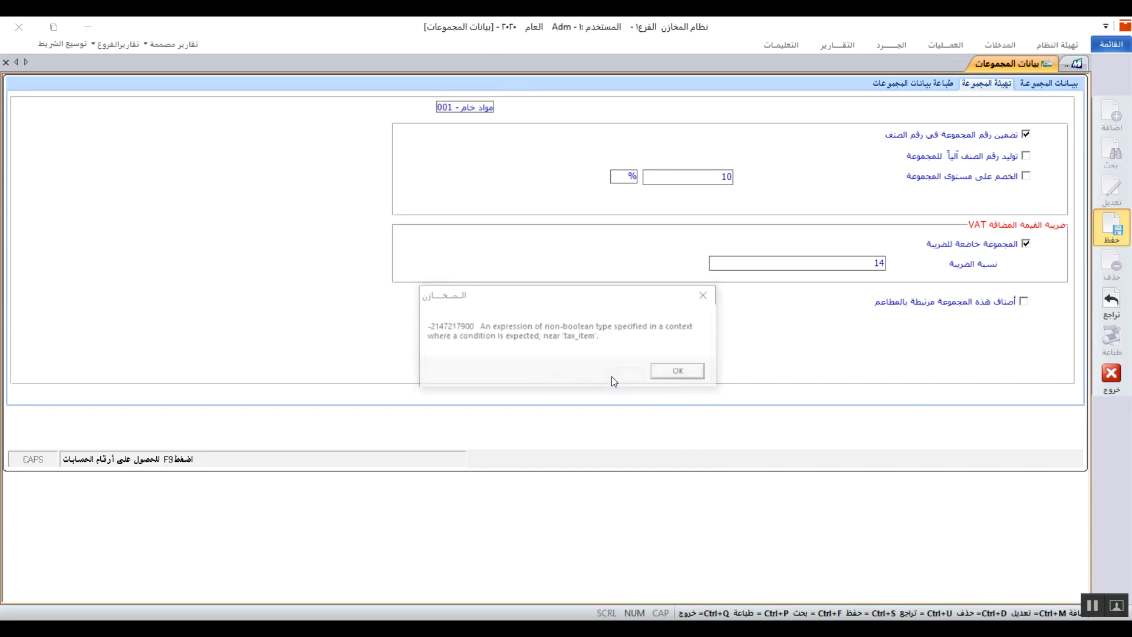
pyautogui.click(661, 383)
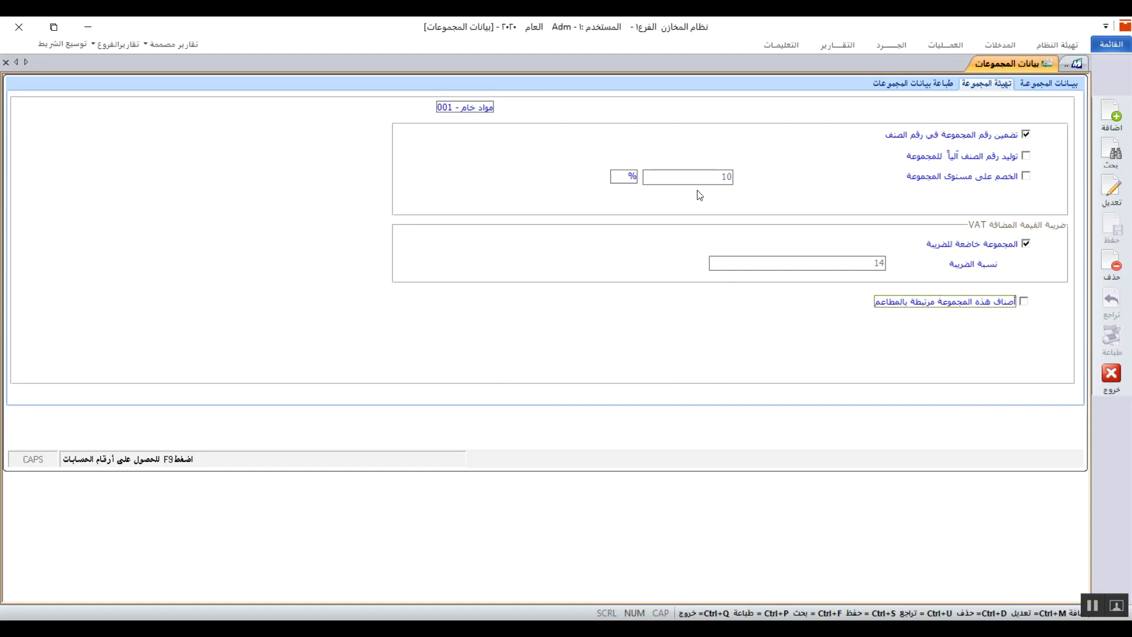
# Step: Check the group data printing page and open the item data screen (بيانات الأصناف)
pyautogui.click(915, 81)
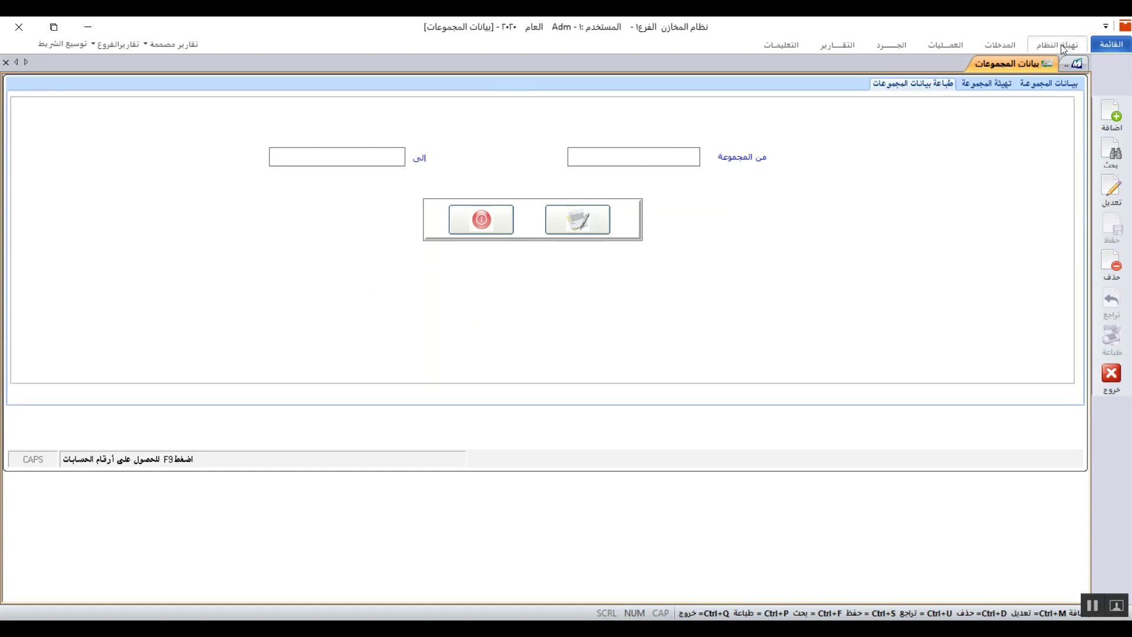
pyautogui.click(1000, 44)
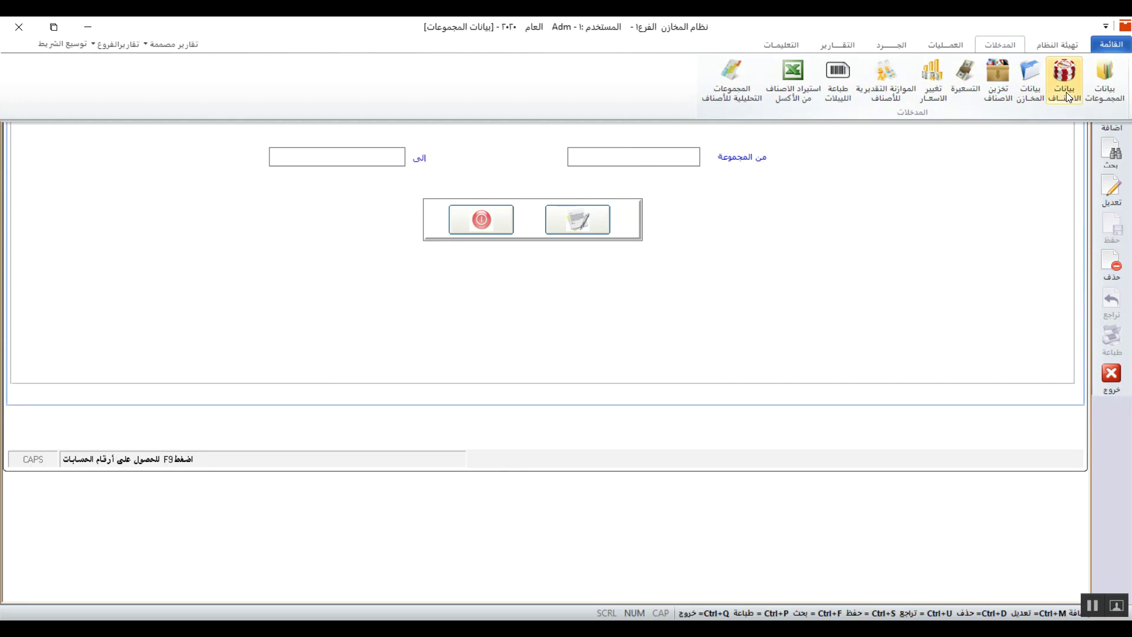
pyautogui.click(1066, 92)
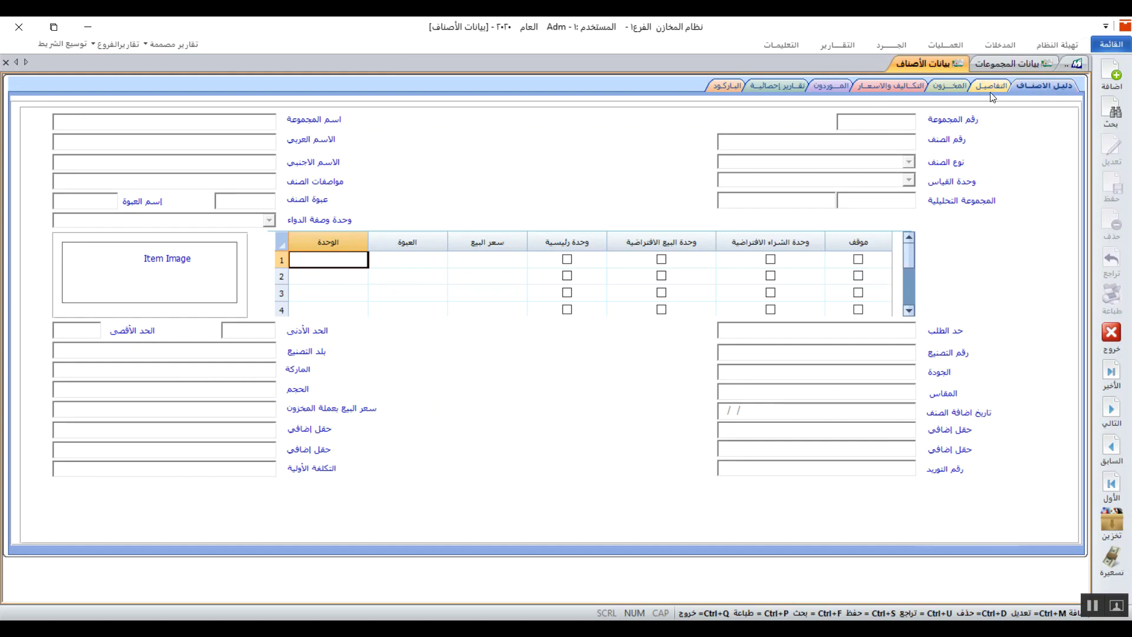
# Step: Try to view the details page of the empty item form and return to the item guide
pyautogui.click(1046, 84)
pyautogui.click(977, 86)
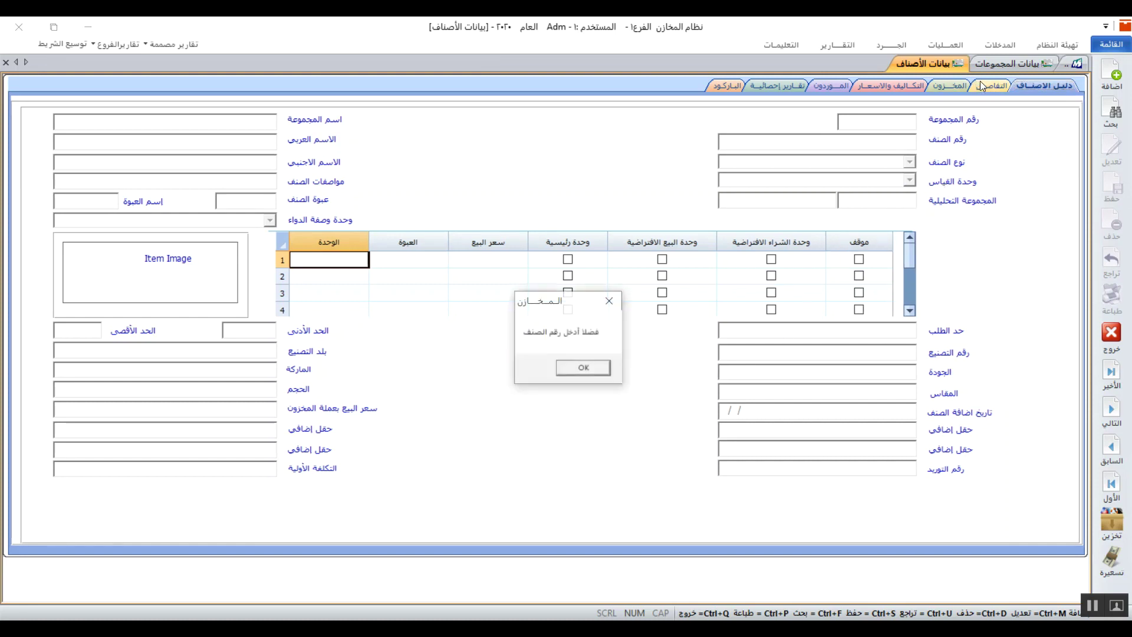
pyautogui.click(583, 368)
# Step: Start a new item and look up group 001 (مواد خام) as its item group
pyautogui.click(1114, 68)
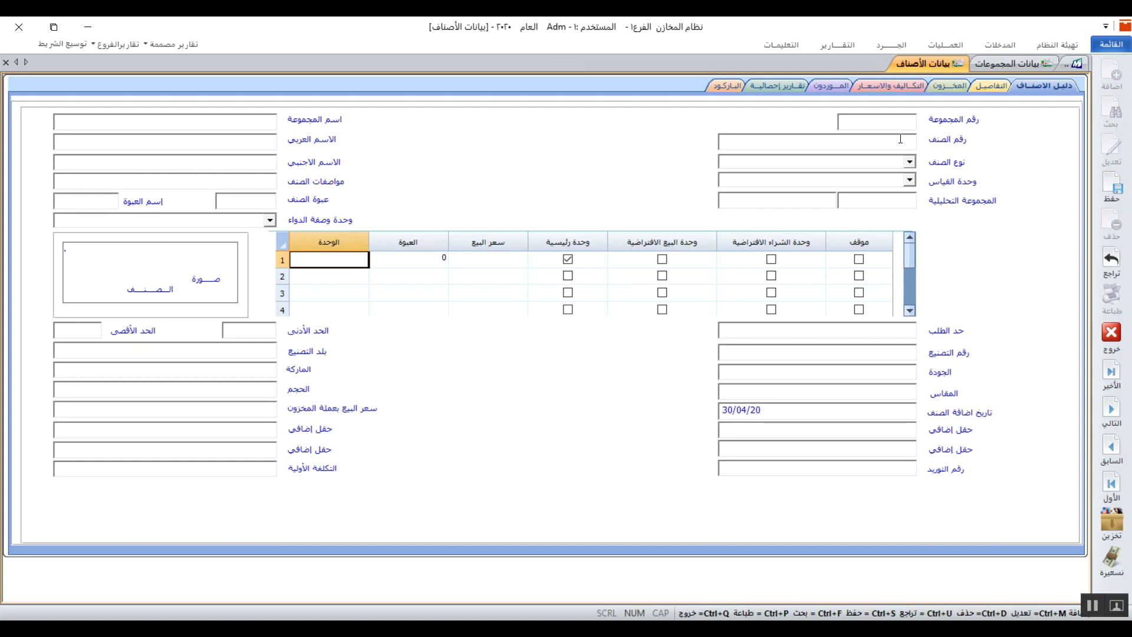
pyautogui.write('001')
pyautogui.press('BackSpace')
pyautogui.press('BackSpace')
pyautogui.press('BackSpace')
pyautogui.press('Return')
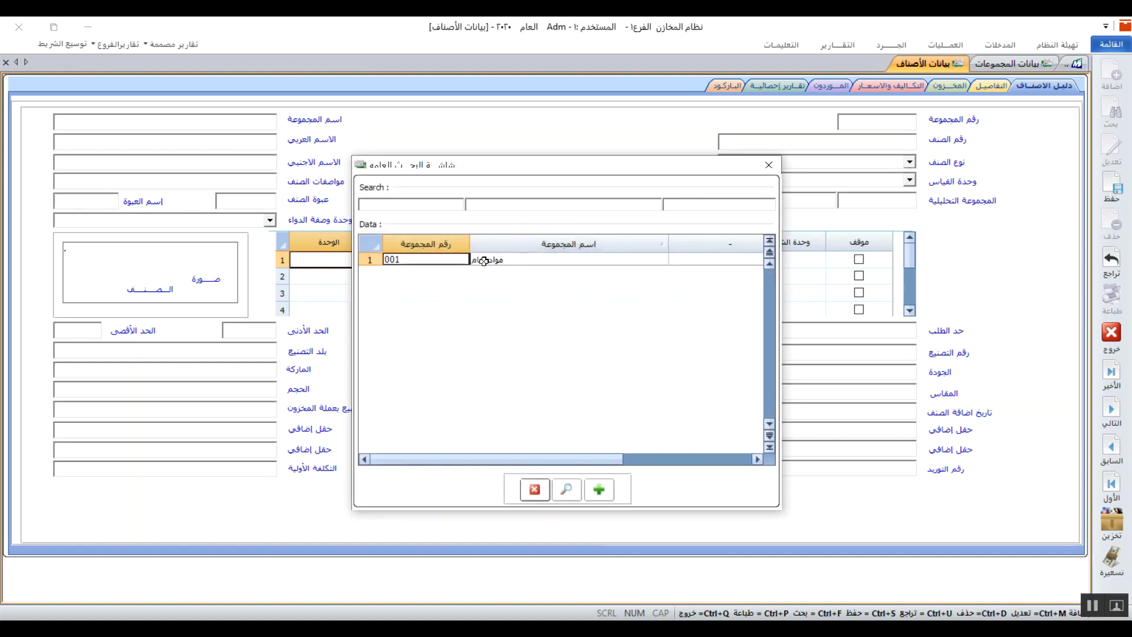
pyautogui.doubleClick(451, 260)
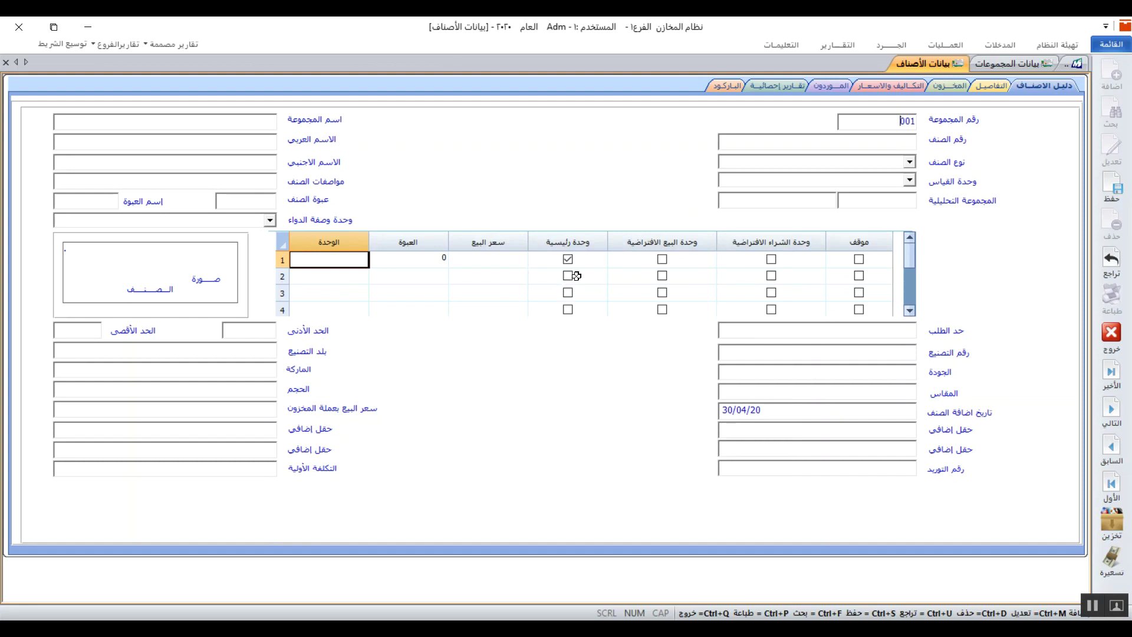
pyautogui.click(912, 143)
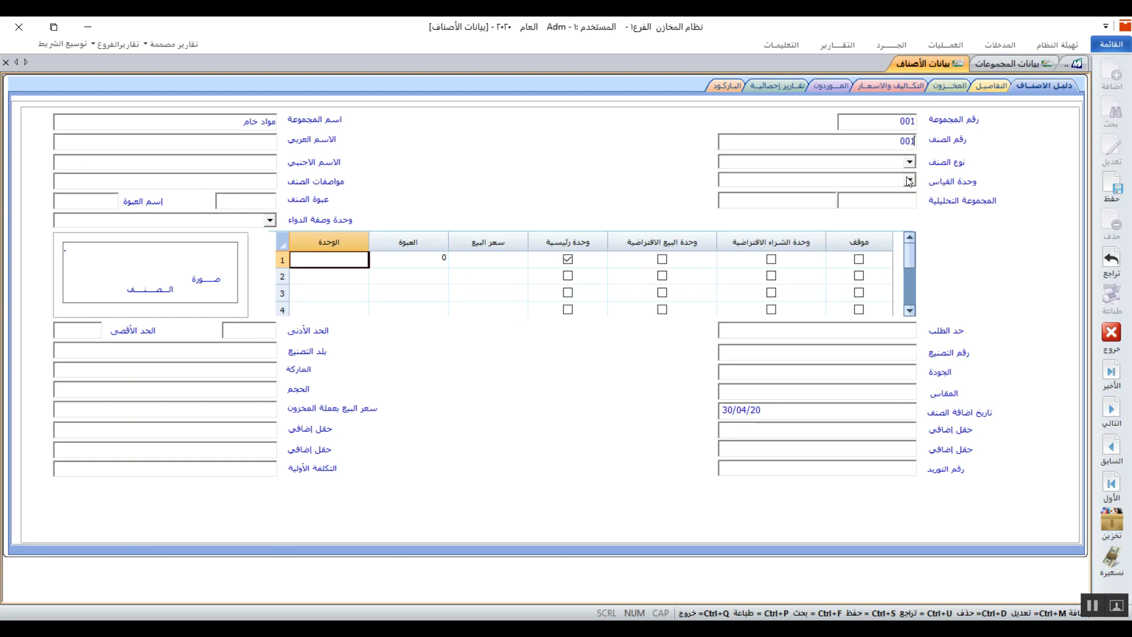
# Step: Check the available item types and set the item's unit of measure to عدد
pyautogui.click(911, 164)
pyautogui.click(916, 166)
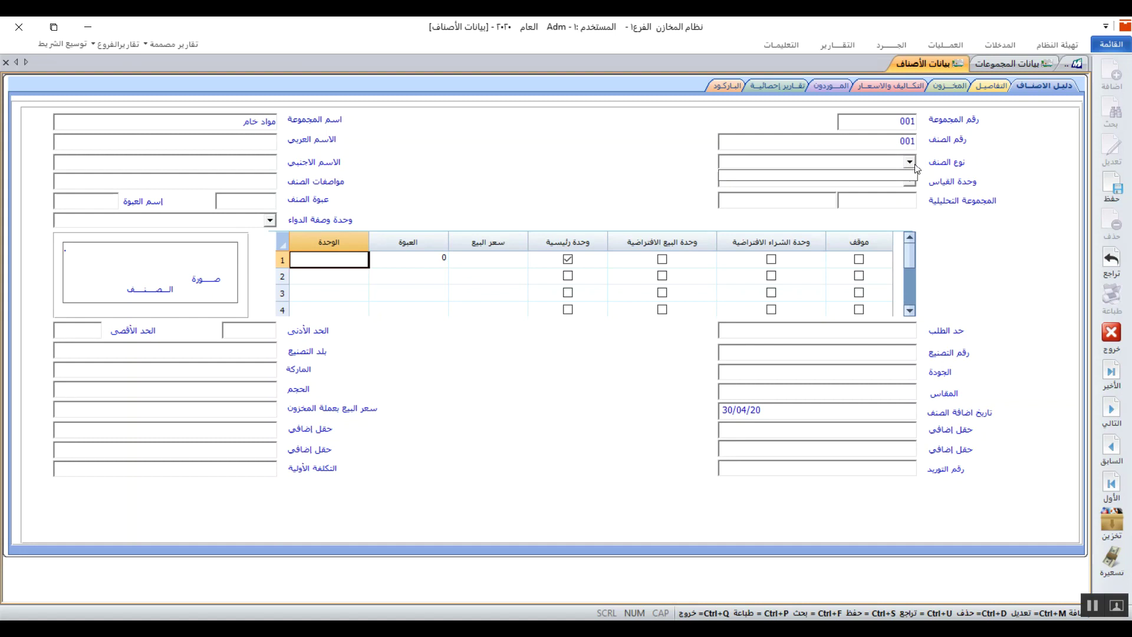
pyautogui.click(916, 167)
pyautogui.click(916, 167)
pyautogui.click(915, 166)
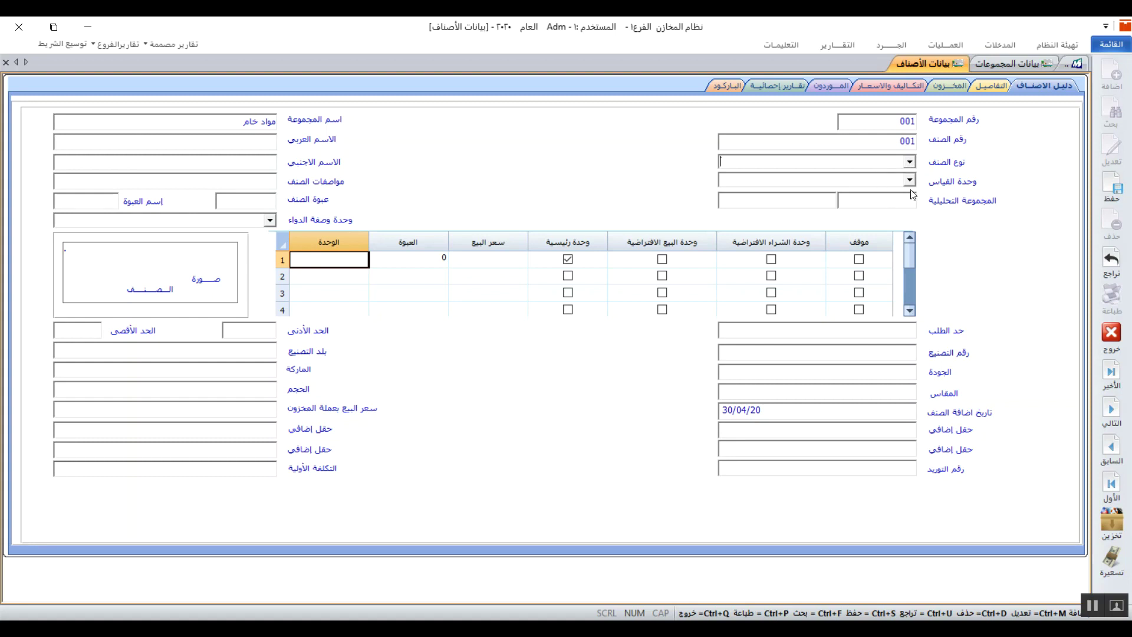
pyautogui.click(911, 182)
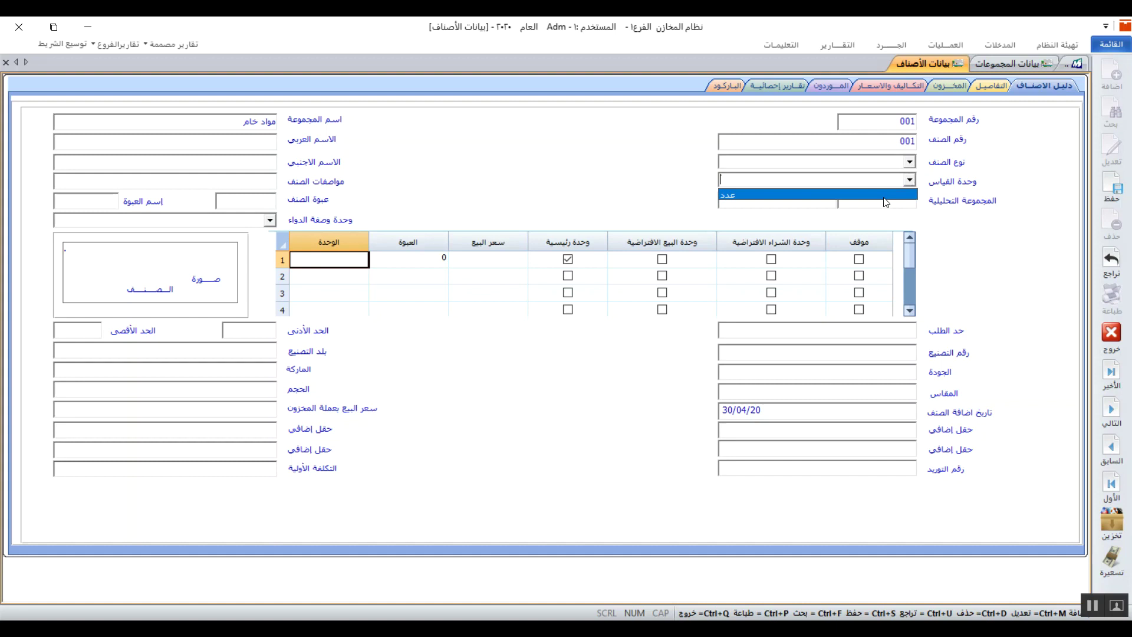
pyautogui.click(885, 196)
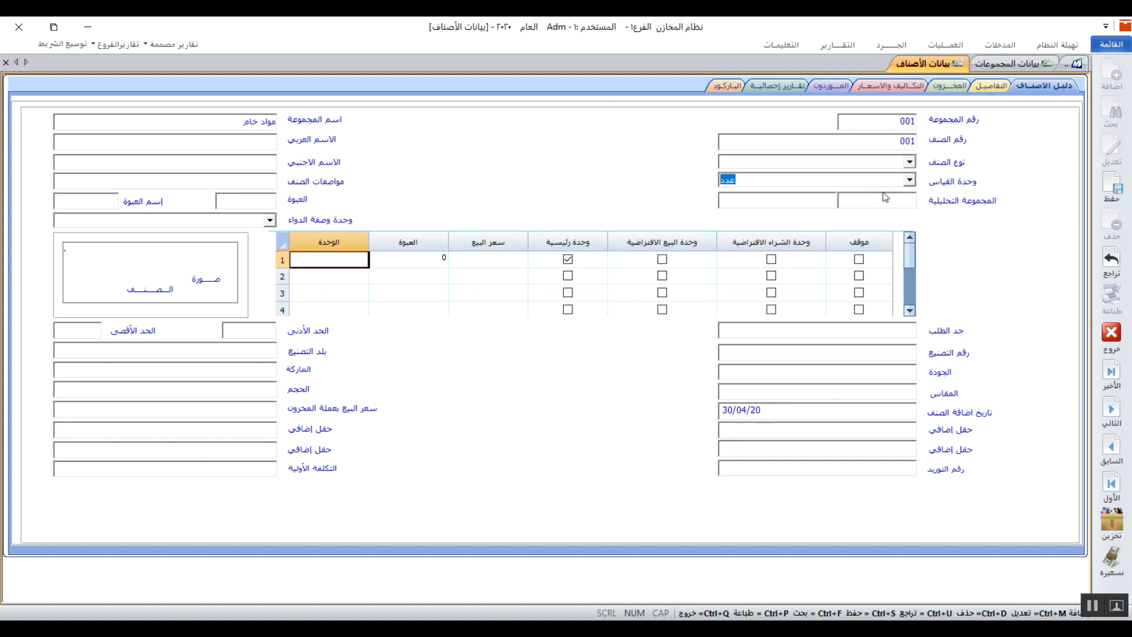
pyautogui.click(884, 203)
pyautogui.click(1042, 48)
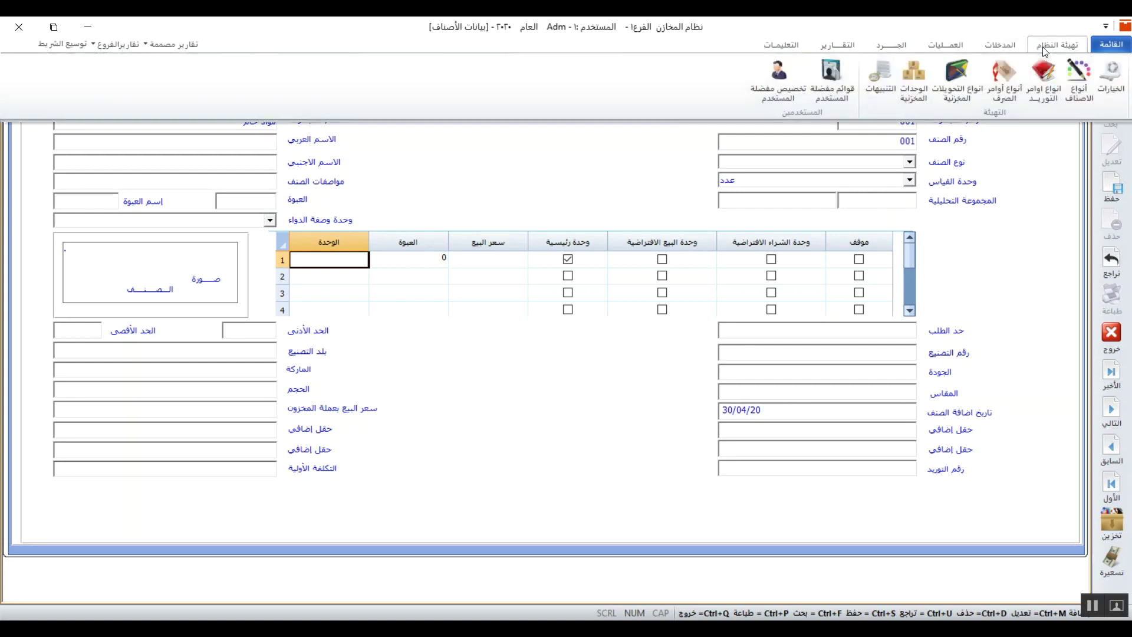
pyautogui.click(1009, 42)
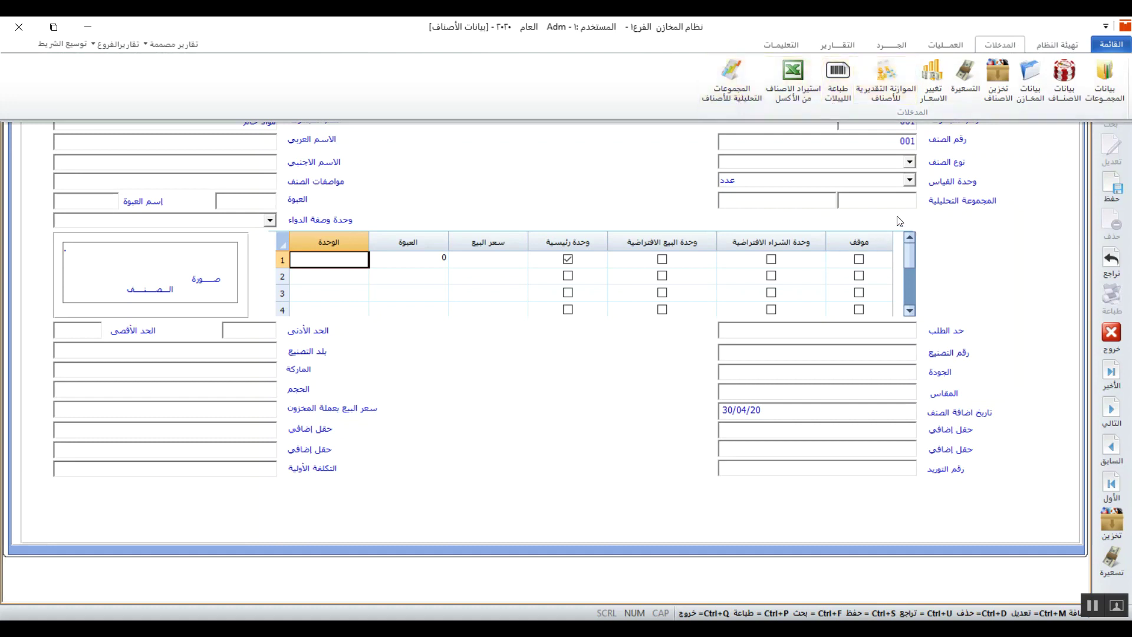
pyautogui.click(880, 202)
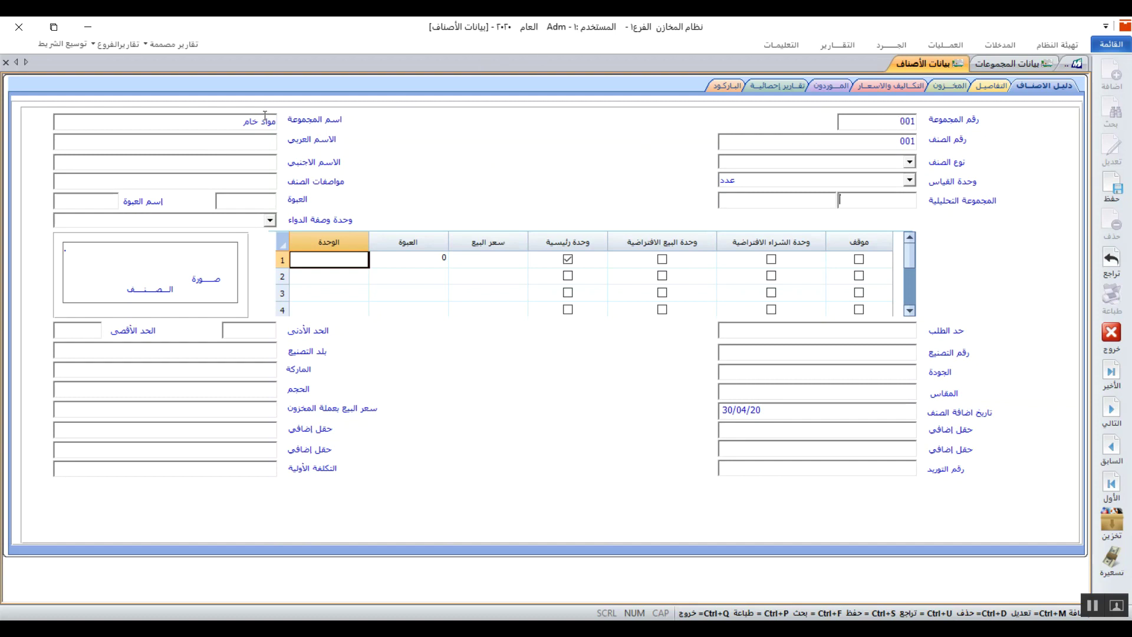
# Step: Give the item the Arabic name صنف رقم ١ and set its pack size to 1
pyautogui.click(260, 144)
pyautogui.write('صنف رقم')
pyautogui.write('1')
pyautogui.press('Return')
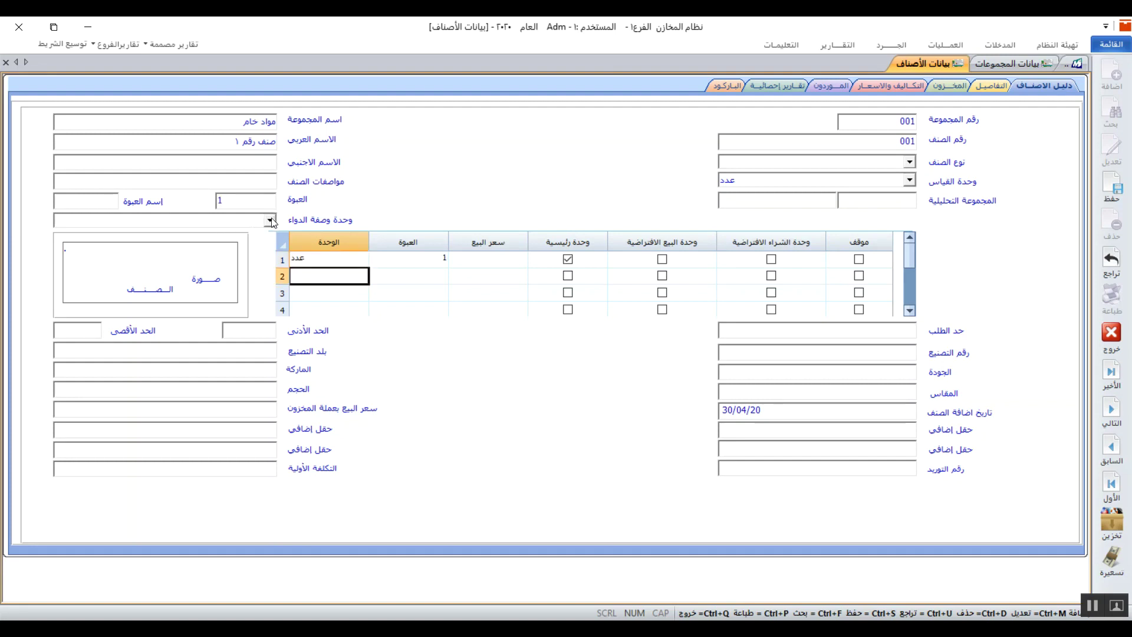
# Step: Check the choices for the item's drug prescription unit (وحدة وصفة الدواء)
pyautogui.click(270, 221)
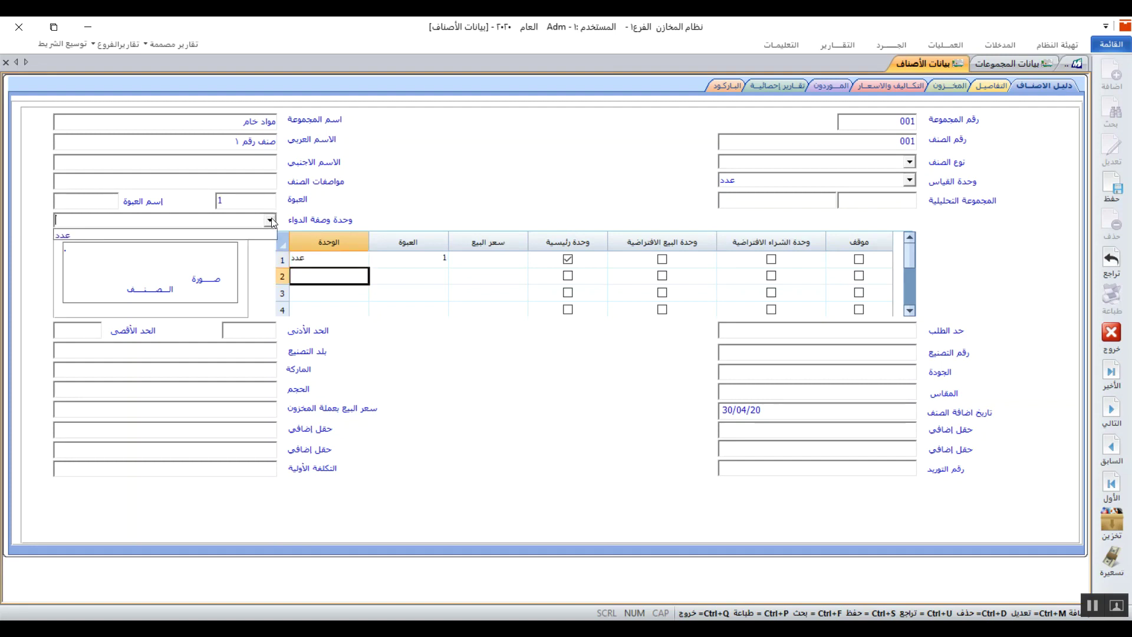
pyautogui.click(270, 221)
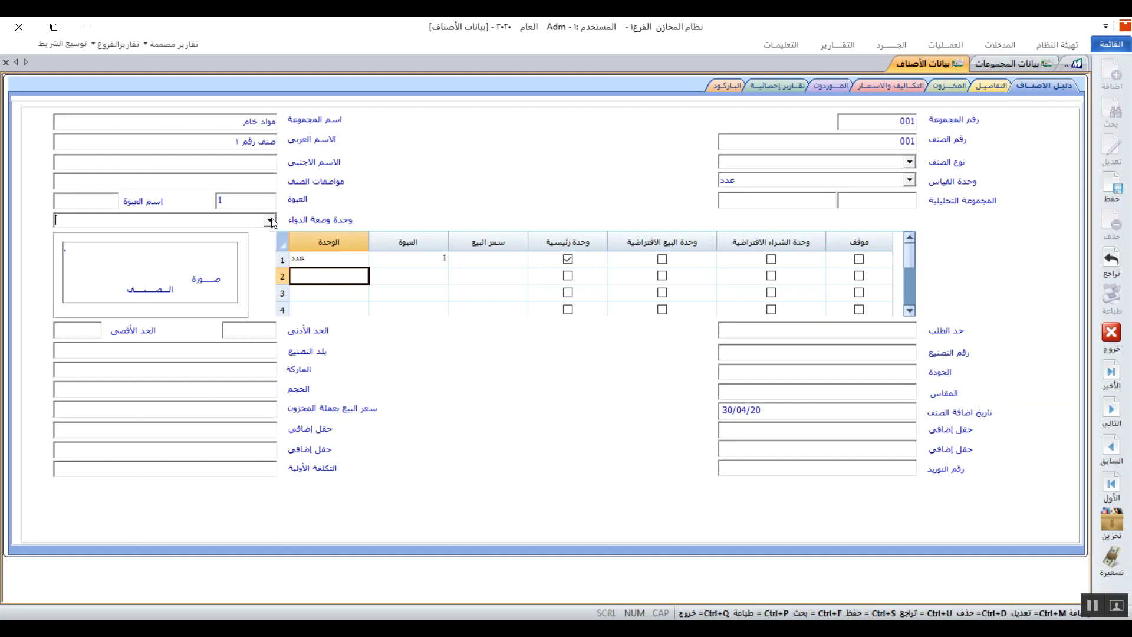
pyautogui.click(270, 222)
pyautogui.click(270, 221)
pyautogui.click(271, 221)
pyautogui.click(270, 221)
# Step: Enter 0, 100 and 500 in the remaining numeric fields of the item guide and open the item's details page
pyautogui.write('0')
pyautogui.write('100')
pyautogui.write('500')
pyautogui.click(987, 88)
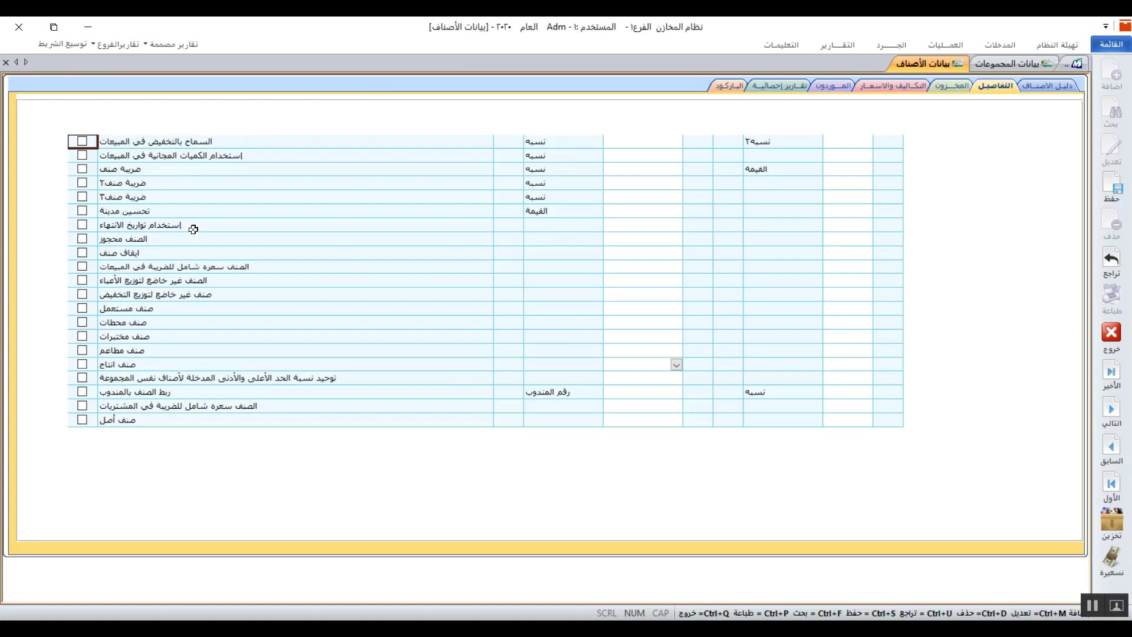
# Step: Try the item's sales discount and free sales quantity options, look at their rate cells, and clear both options
pyautogui.click(83, 141)
pyautogui.click(664, 145)
pyautogui.click(664, 146)
pyautogui.click(838, 143)
pyautogui.click(660, 144)
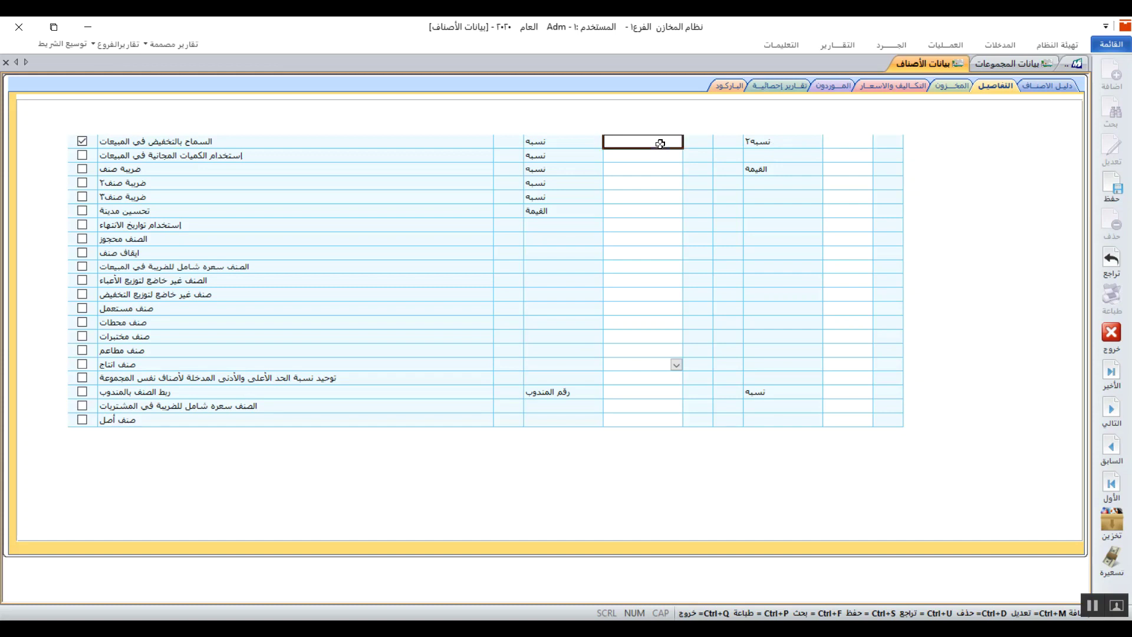
pyautogui.click(836, 144)
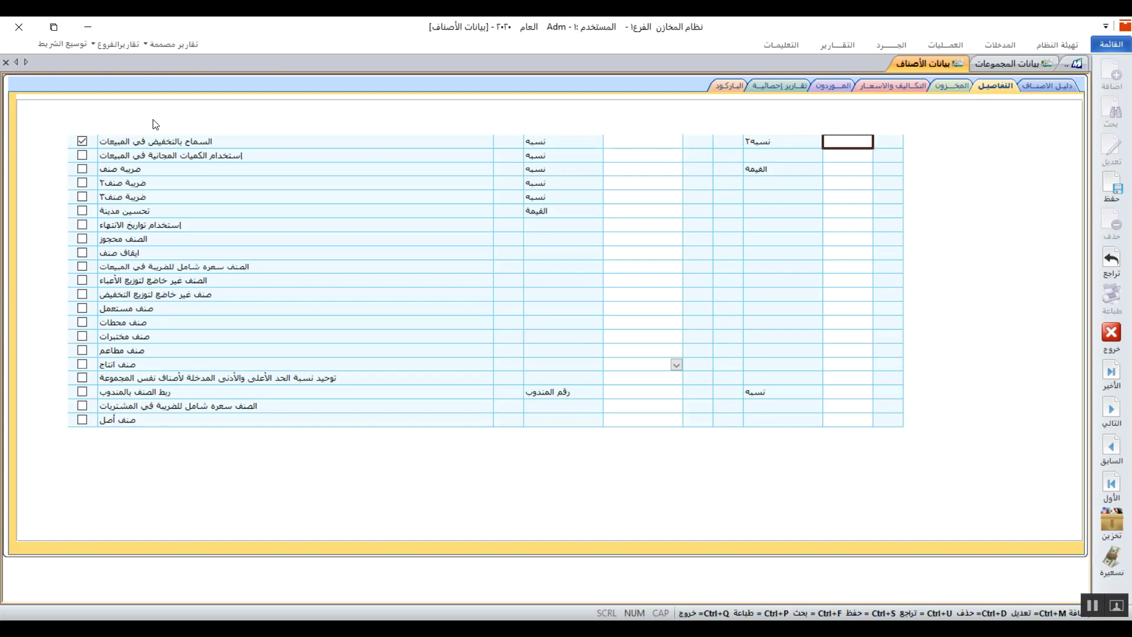
pyautogui.click(83, 141)
pyautogui.click(86, 157)
pyautogui.click(622, 153)
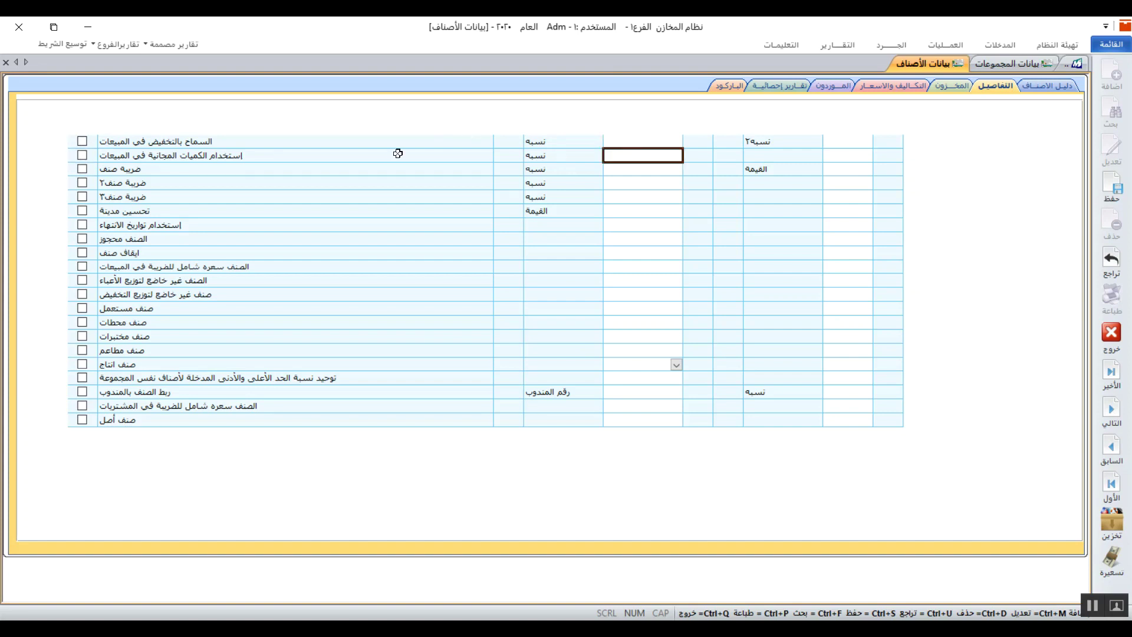
# Step: Try the item tax option (ضريبة صنف), clear it, and try the option linking the item to a sales representative (ربط الصنف بالمندوب)
pyautogui.click(81, 169)
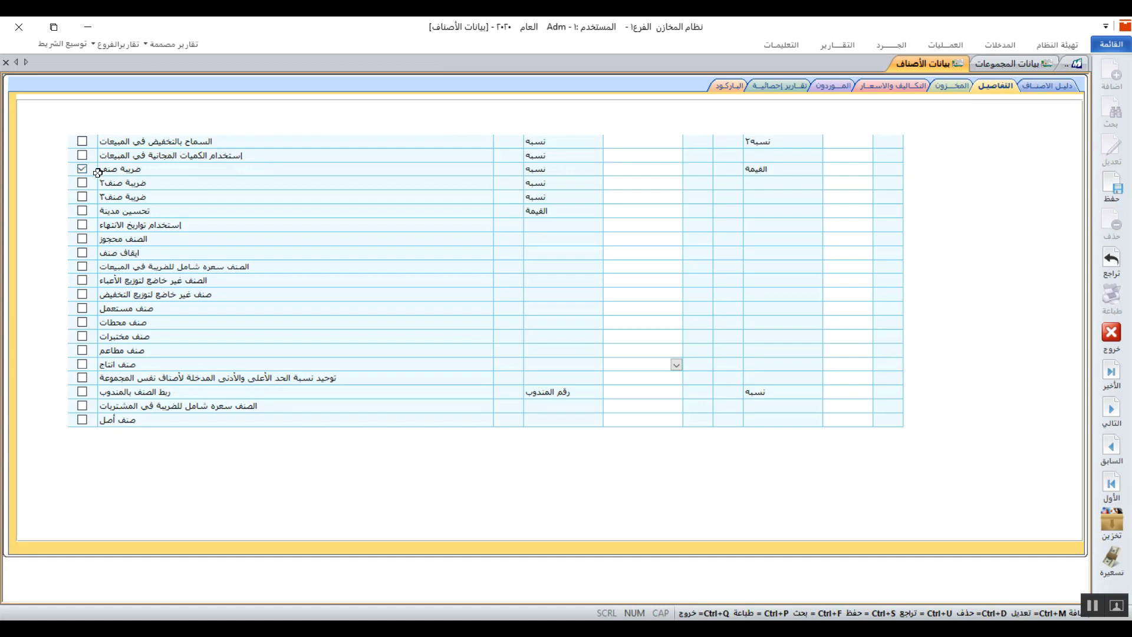
pyautogui.click(82, 168)
pyautogui.click(83, 391)
# Step: Examine the item's stock page and the movement report choices for all warehouses (كل المخازن) and the specified warehouse (المخزن المحدد)
pyautogui.click(947, 85)
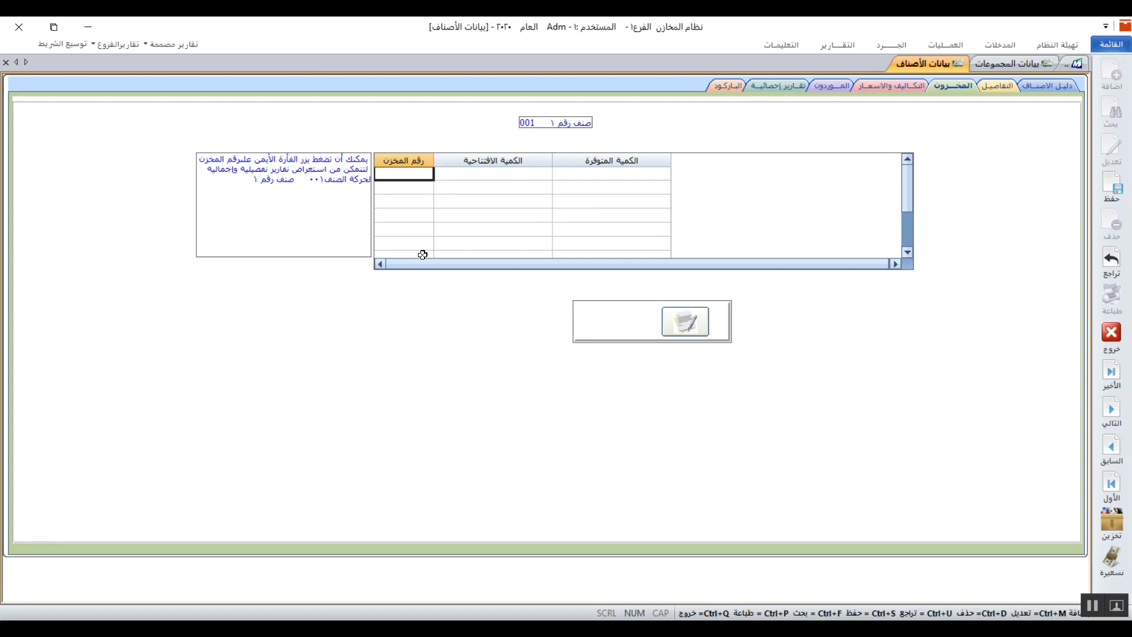
pyautogui.rightClick(397, 177)
pyautogui.moveTo(438, 186)
pyautogui.rightClick(389, 171)
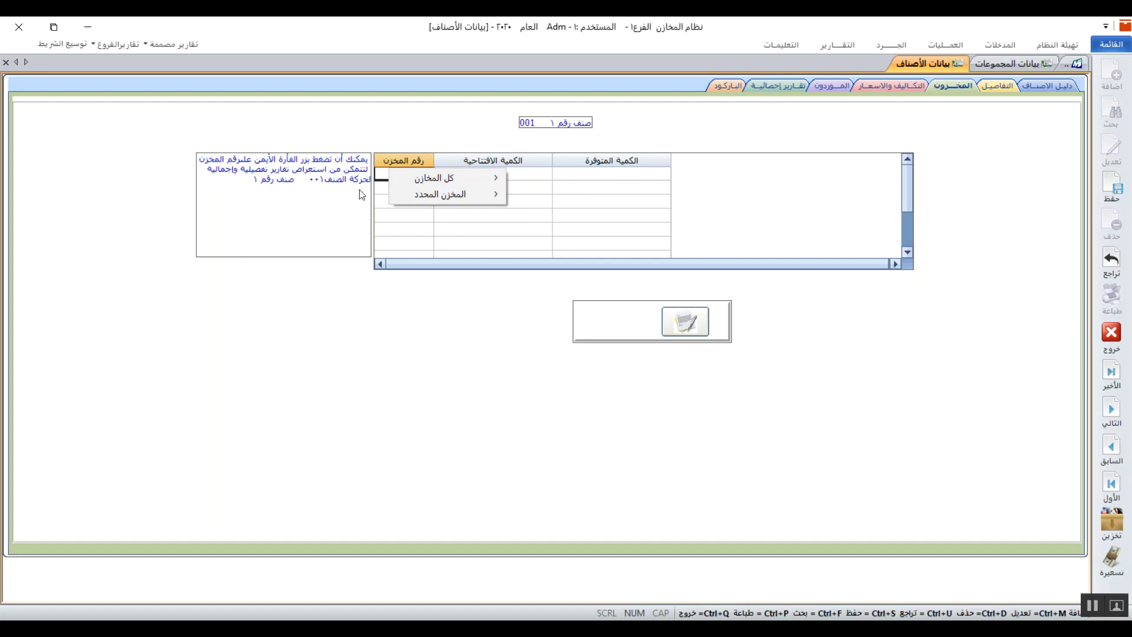
pyautogui.click(372, 208)
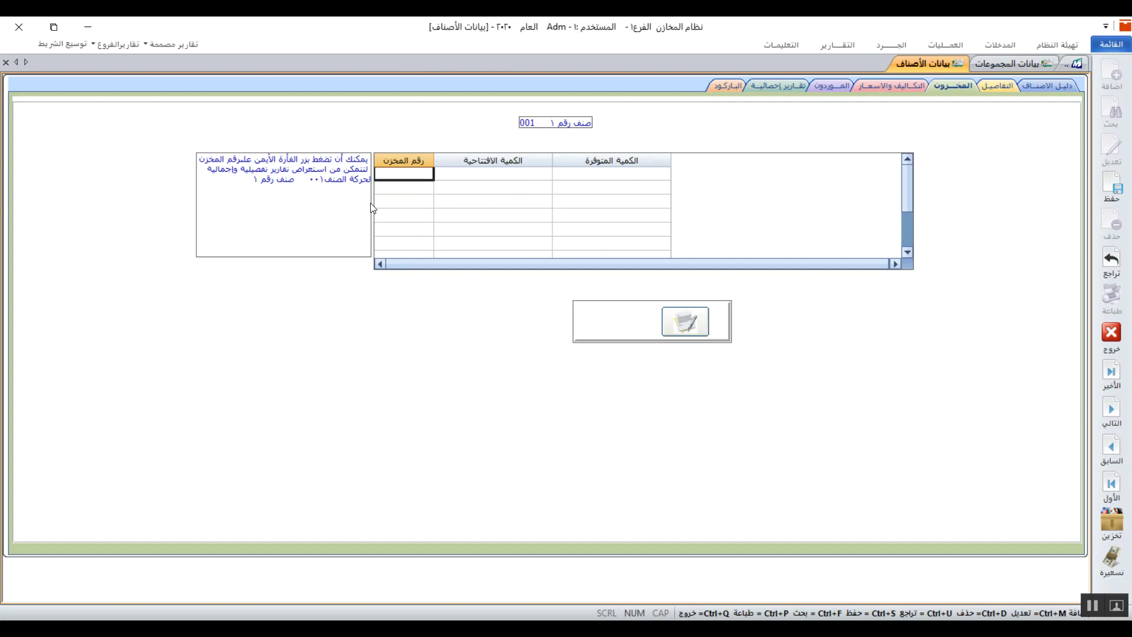
pyautogui.rightClick(404, 180)
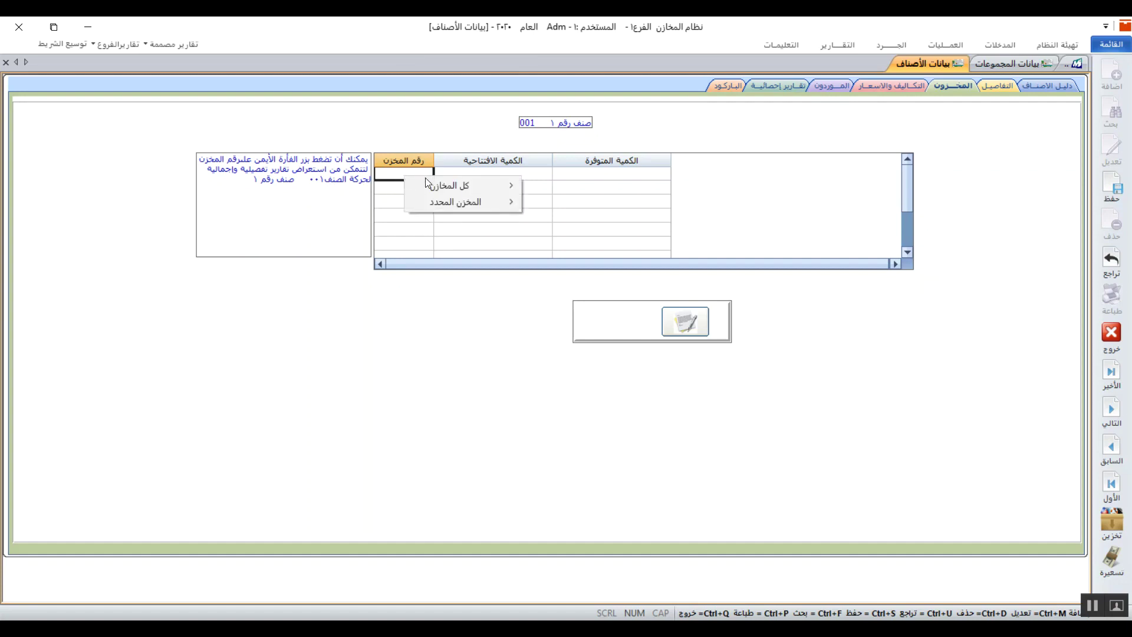
pyautogui.moveTo(442, 186)
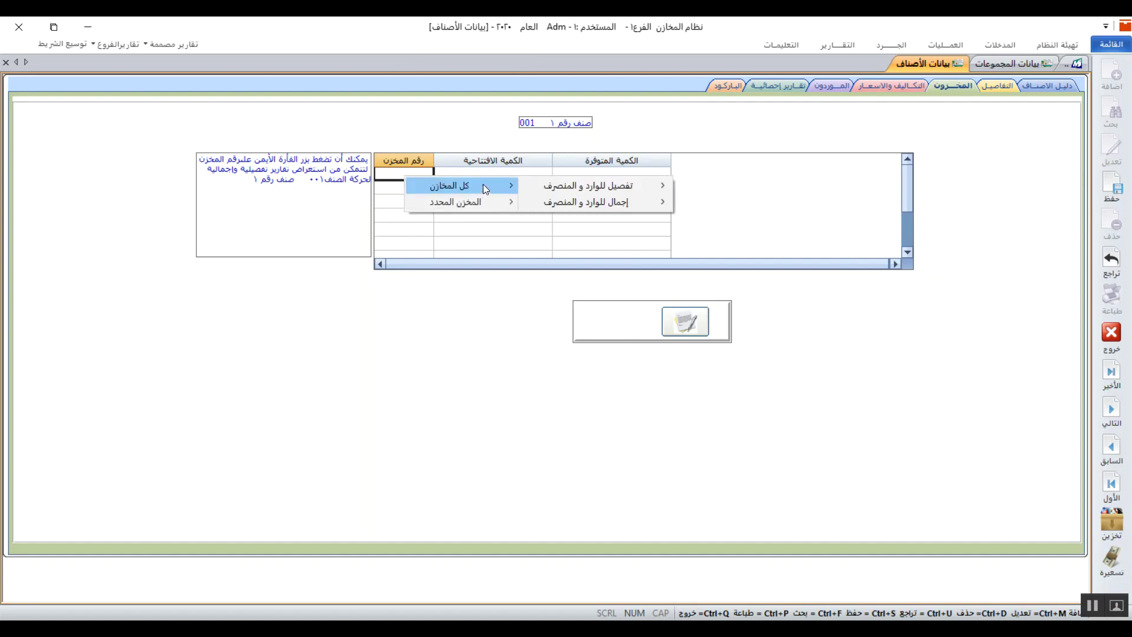
pyautogui.moveTo(560, 186)
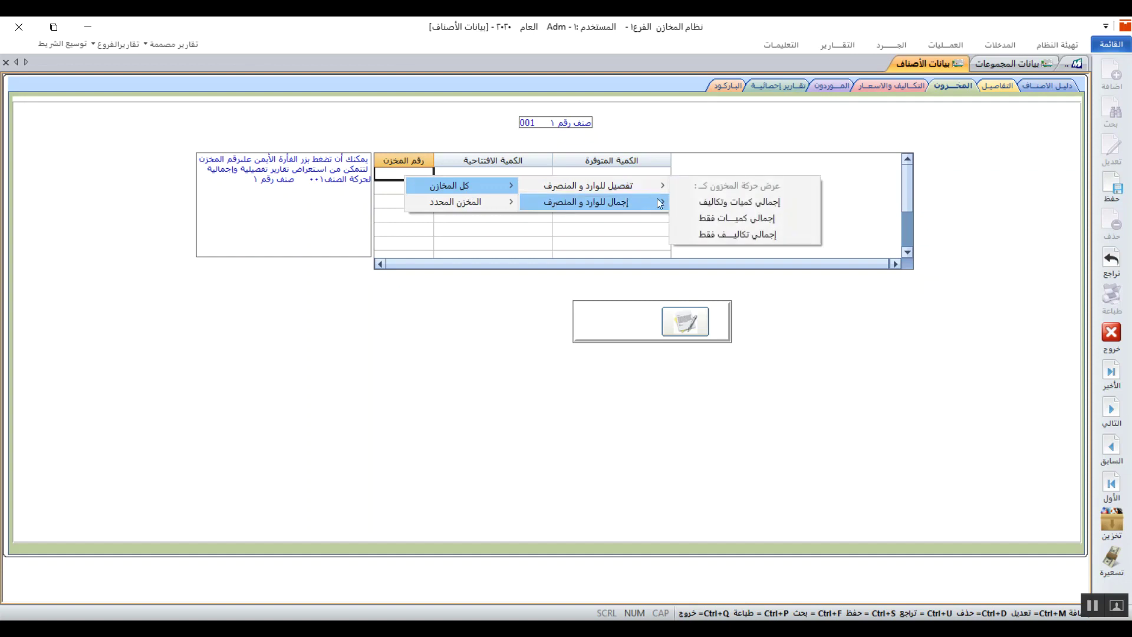
pyautogui.moveTo(513, 187)
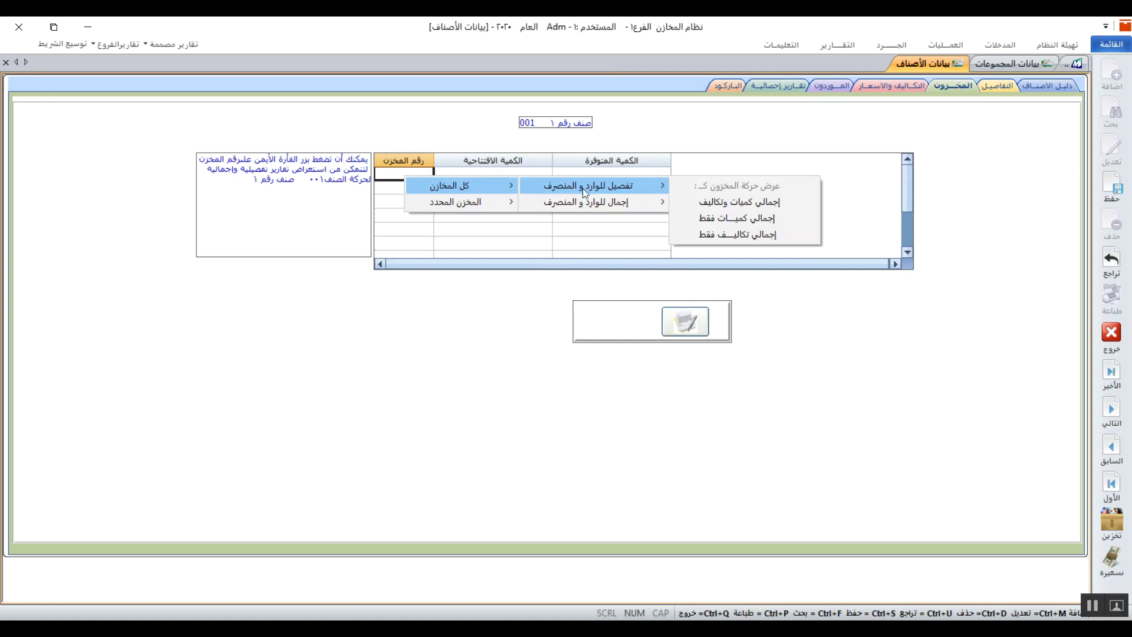
pyautogui.moveTo(628, 199)
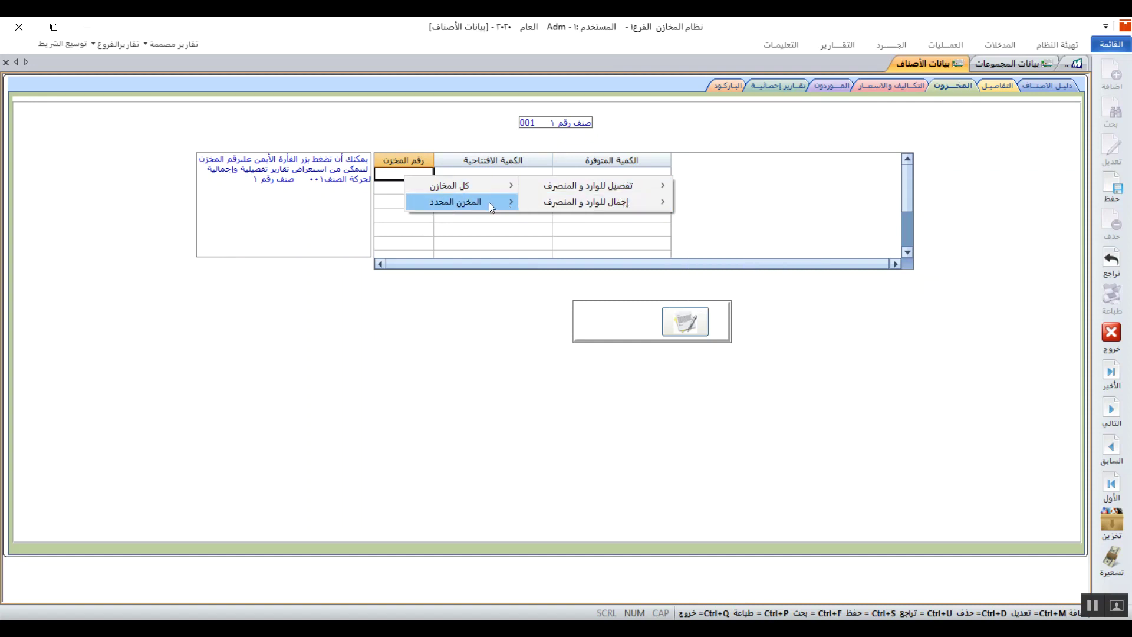
pyautogui.moveTo(485, 202)
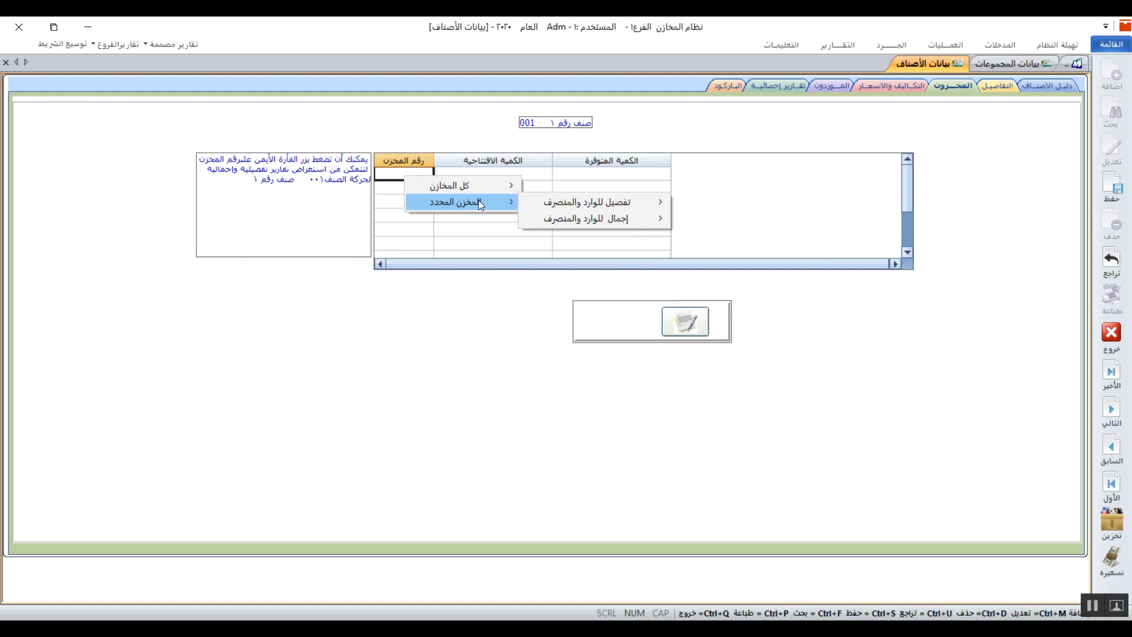
pyautogui.click(505, 337)
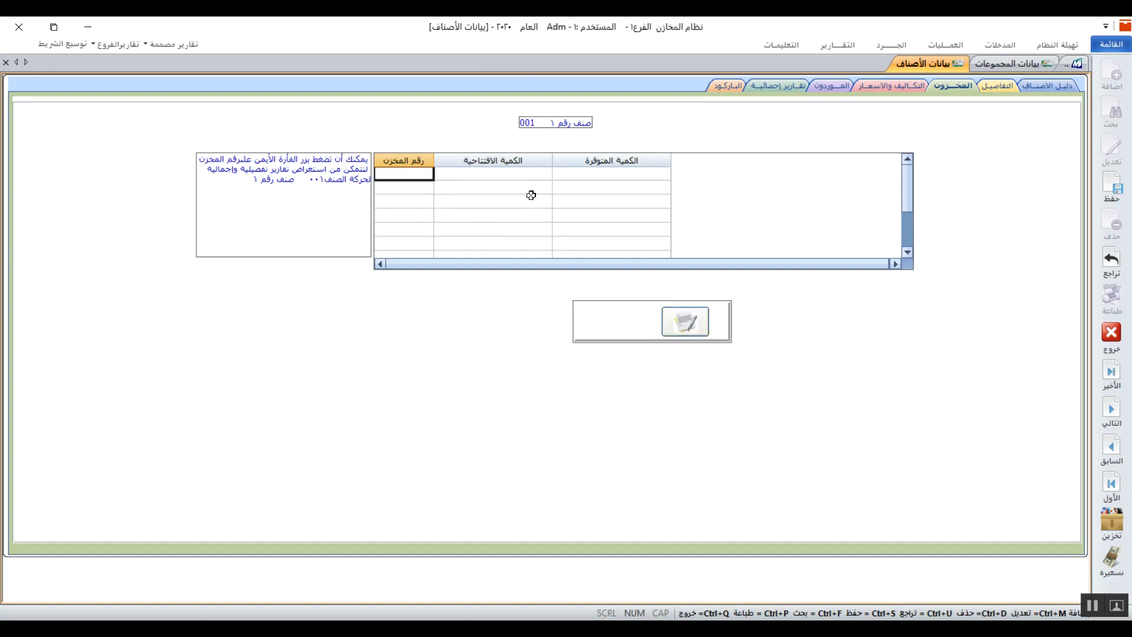
# Step: Look through the item's cost and selling price columns on the costs and prices page (التكاليف والاسعار)
pyautogui.click(866, 86)
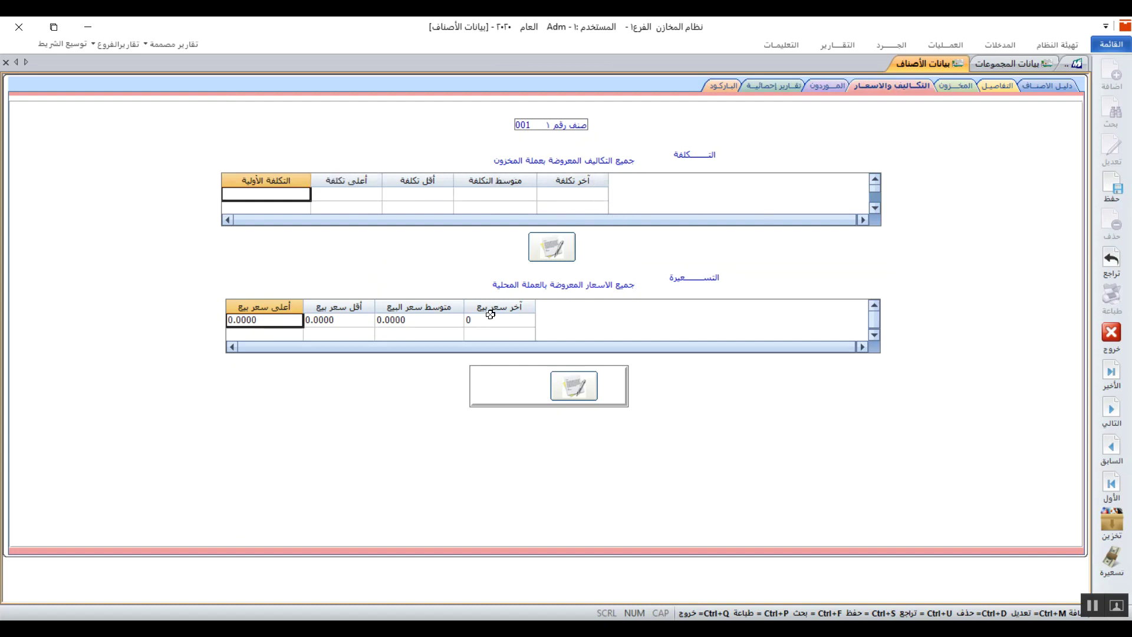
pyautogui.click(555, 194)
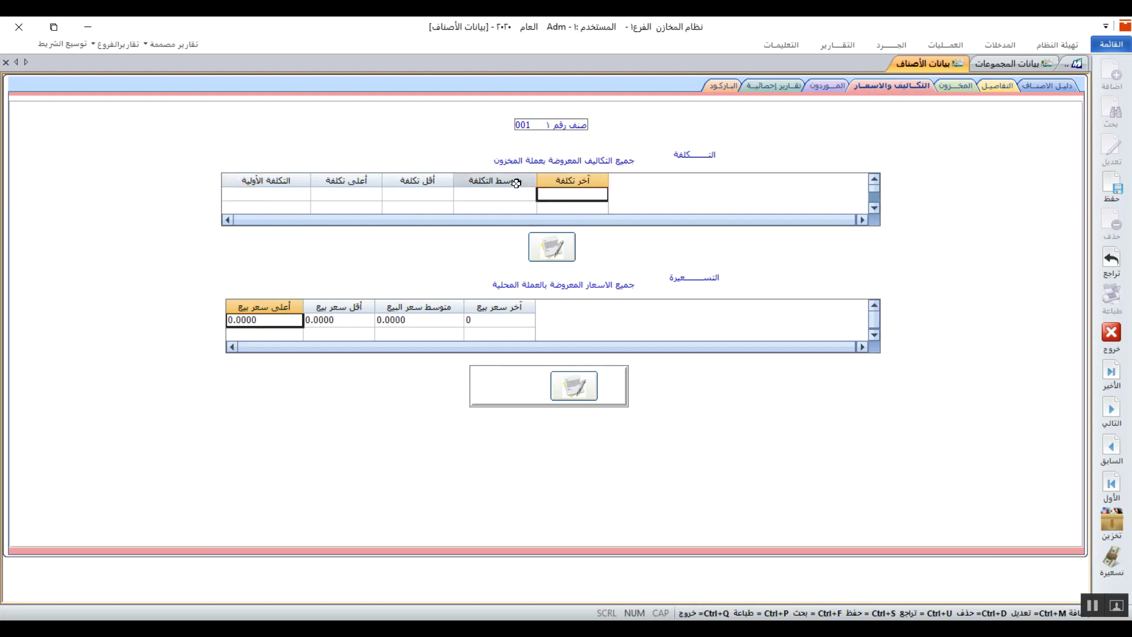
pyautogui.click(492, 193)
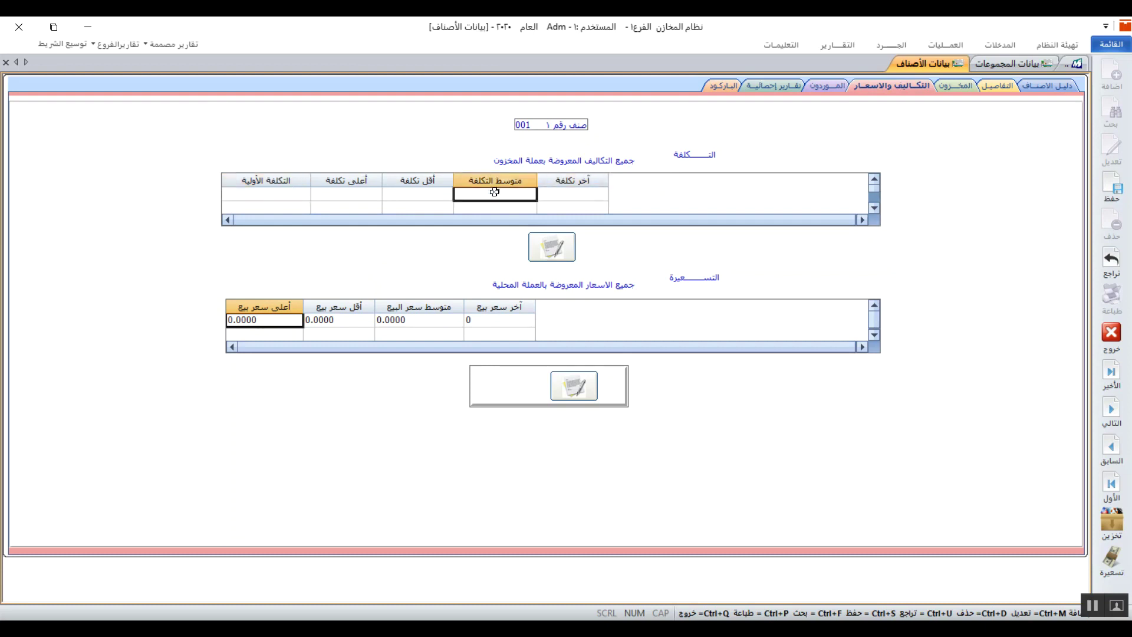
pyautogui.click(421, 193)
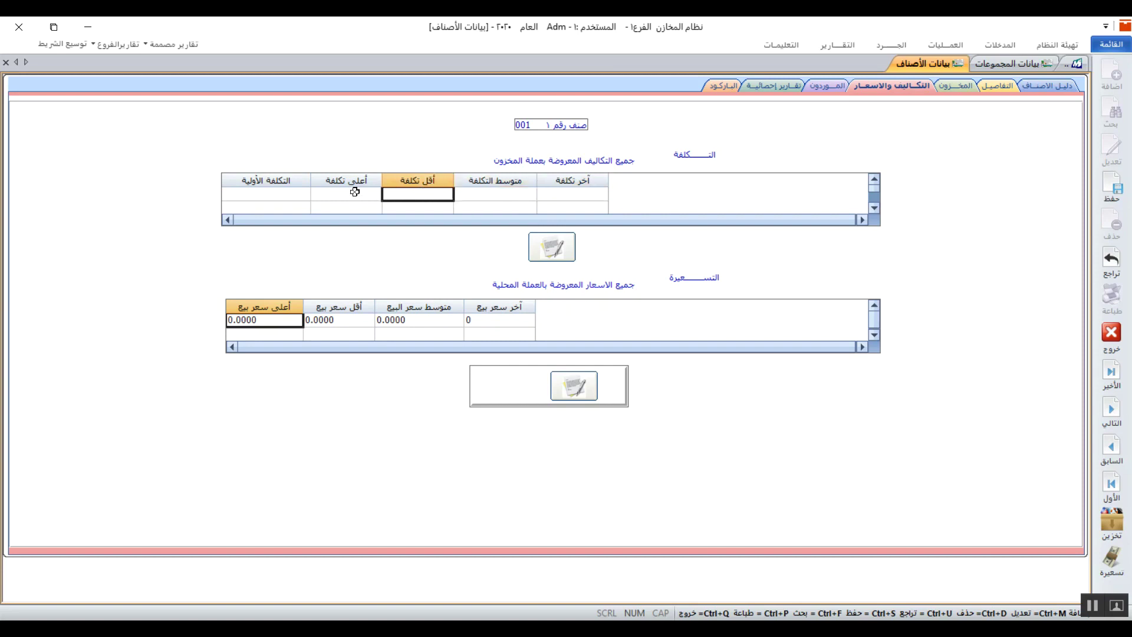
pyautogui.click(281, 196)
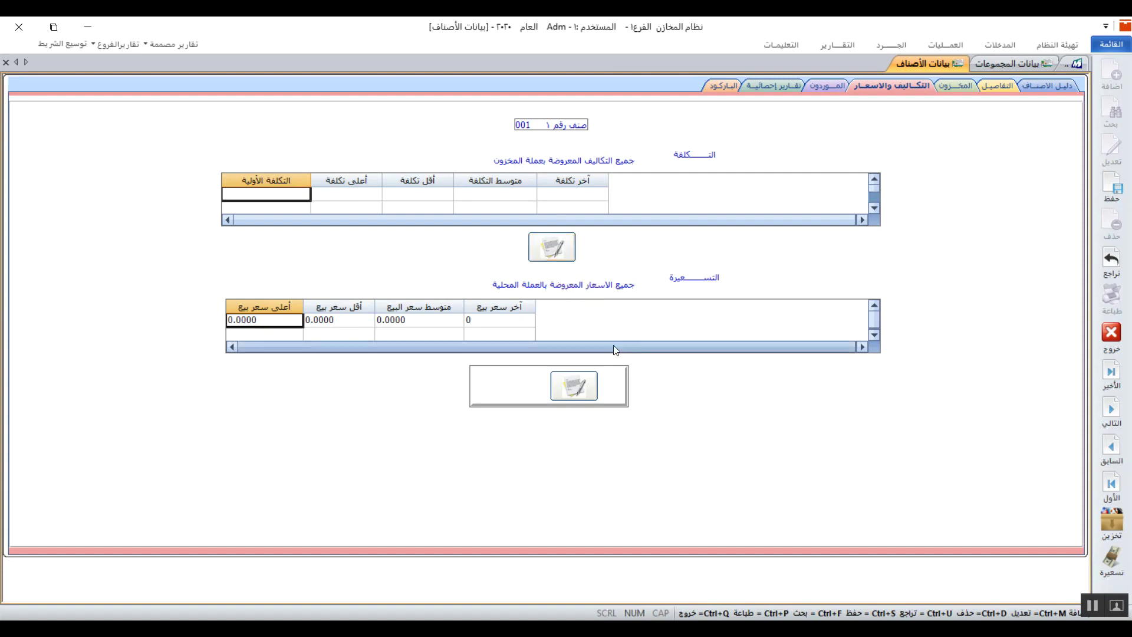
pyautogui.click(488, 324)
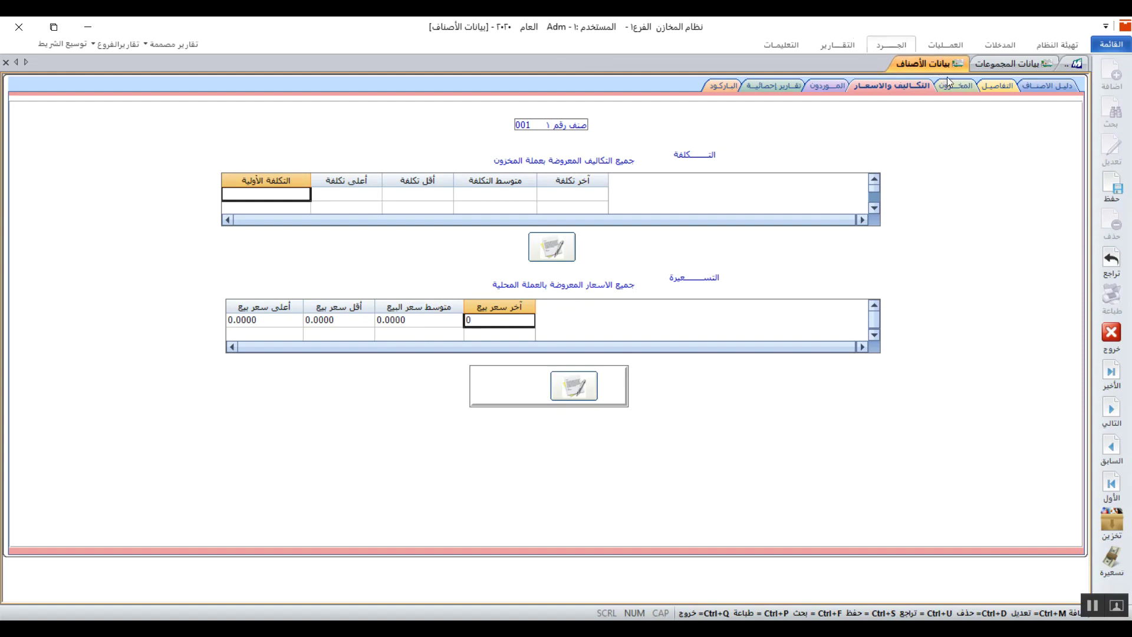
# Step: Look at the item's suppliers table and the statistical reports available for it
pyautogui.click(833, 84)
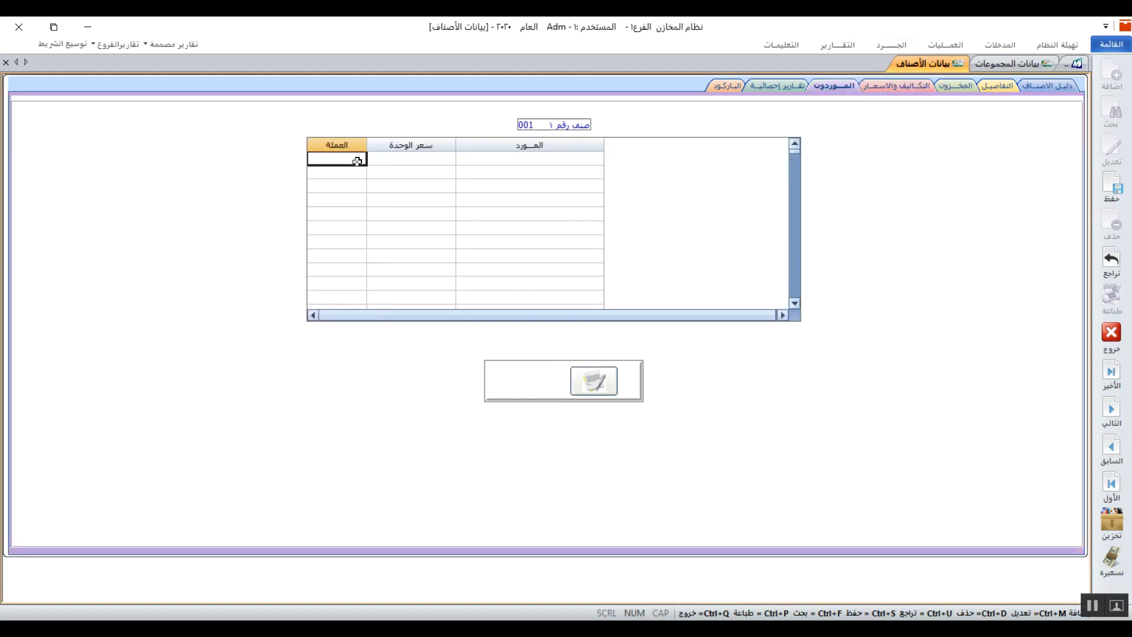
pyautogui.click(481, 162)
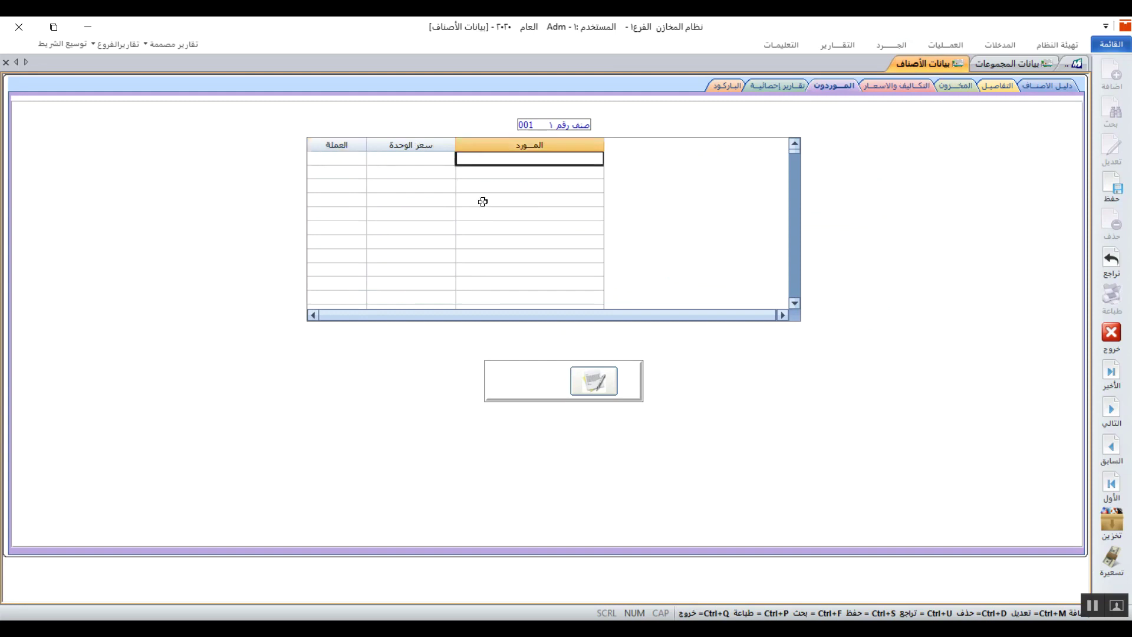
pyautogui.click(781, 90)
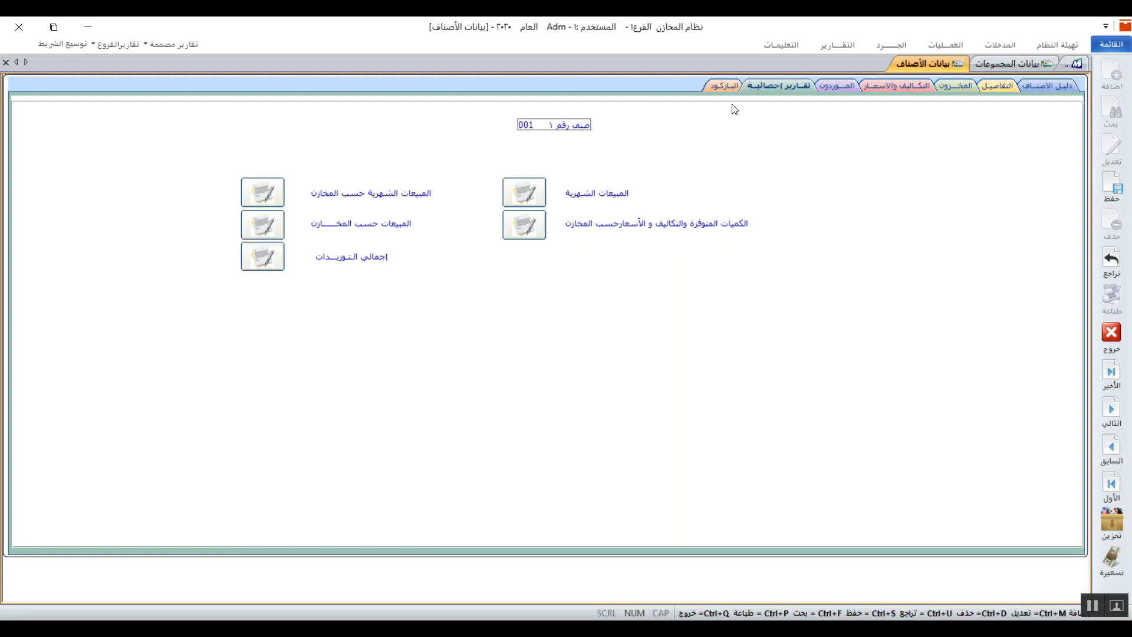
# Step: Open the item's barcode page and choose the unit عدد for the first barcode row
pyautogui.click(730, 85)
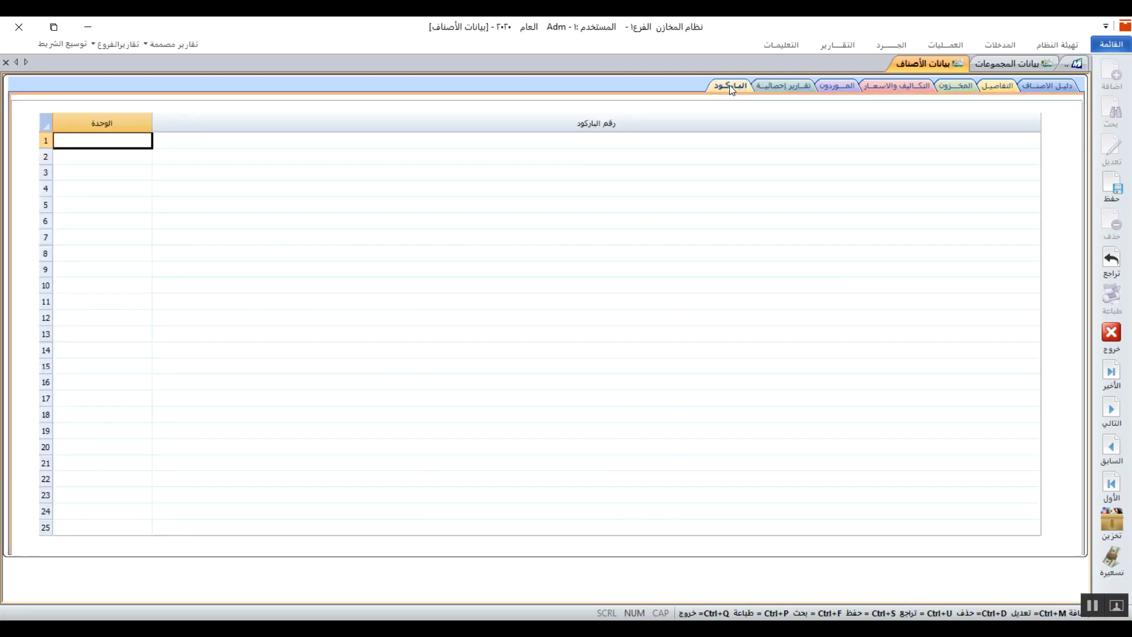
pyautogui.click(359, 166)
pyautogui.click(112, 142)
pyautogui.doubleClick(113, 142)
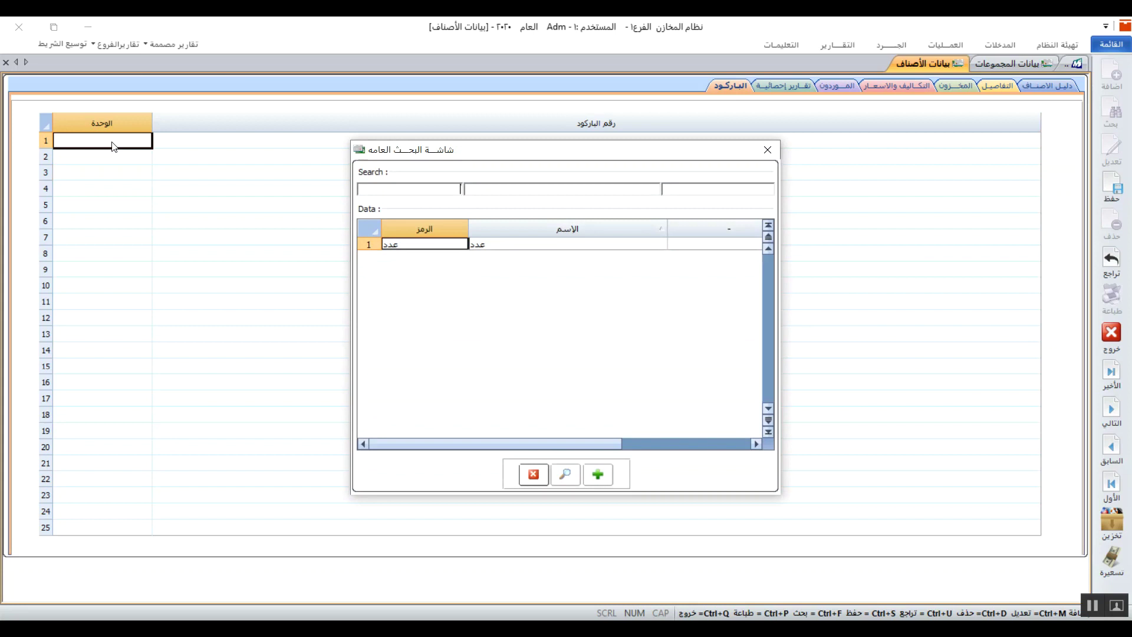
pyautogui.doubleClick(423, 248)
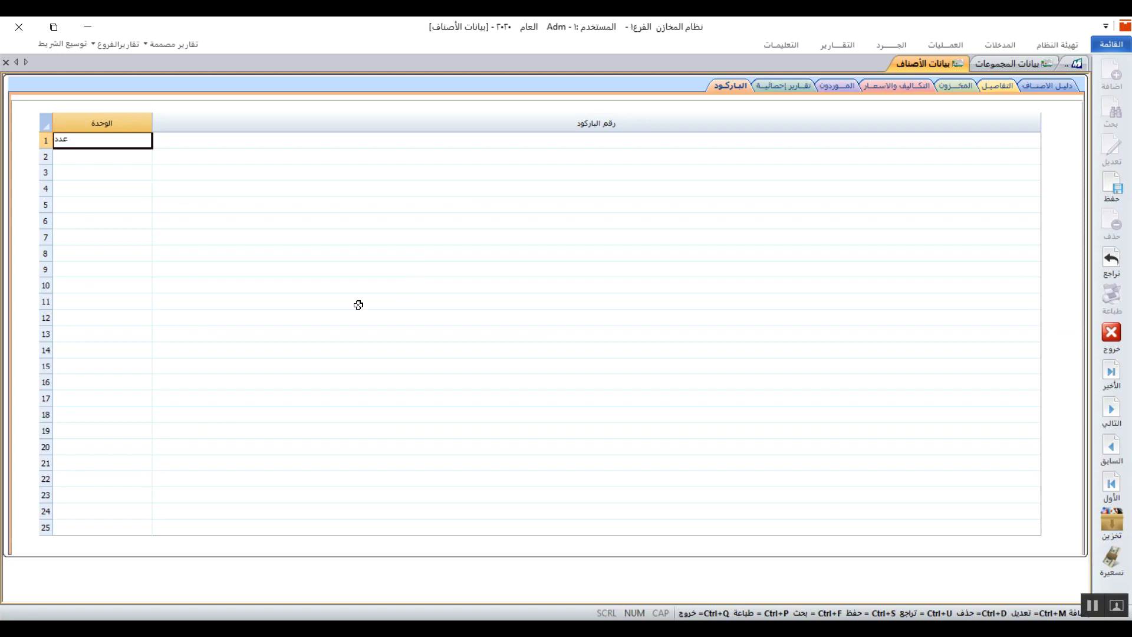
# Step: Try the barcode number rghr235efs in the first row, and clear both the number and its unit
pyautogui.click(356, 138)
pyautogui.write('rghr2')
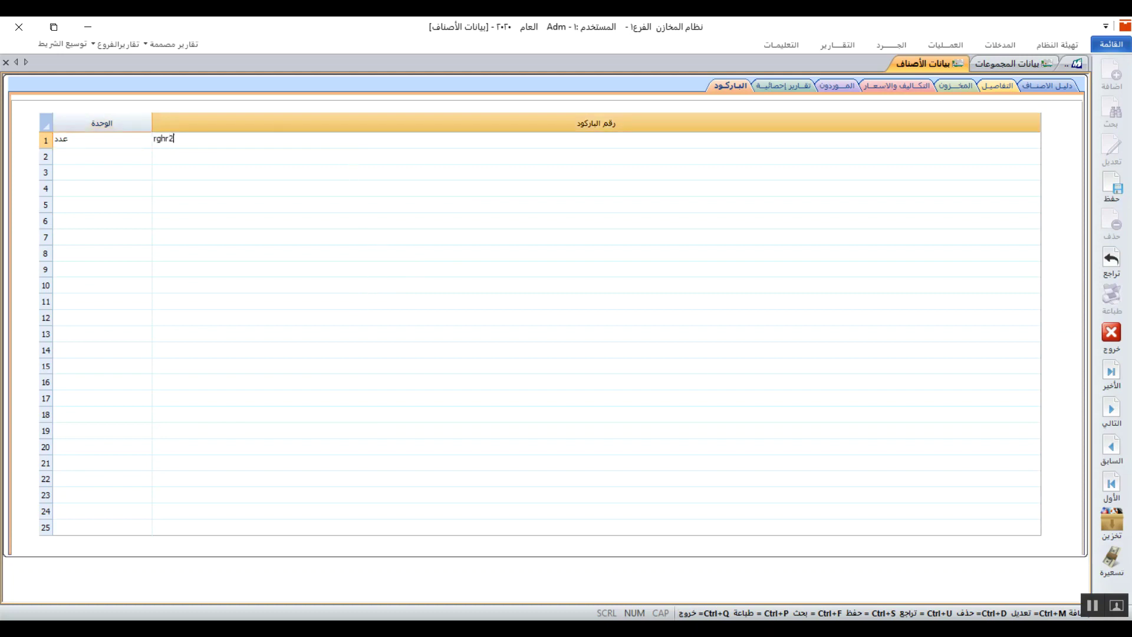
pyautogui.write('35efs')
pyautogui.press('BackSpace')
pyautogui.press('BackSpace')
pyautogui.press('BackSpace')
pyautogui.press('BackSpace')
pyautogui.press('BackSpace')
pyautogui.press('BackSpace')
pyautogui.press('BackSpace')
pyautogui.press('BackSpace')
pyautogui.press('BackSpace')
pyautogui.click(105, 143)
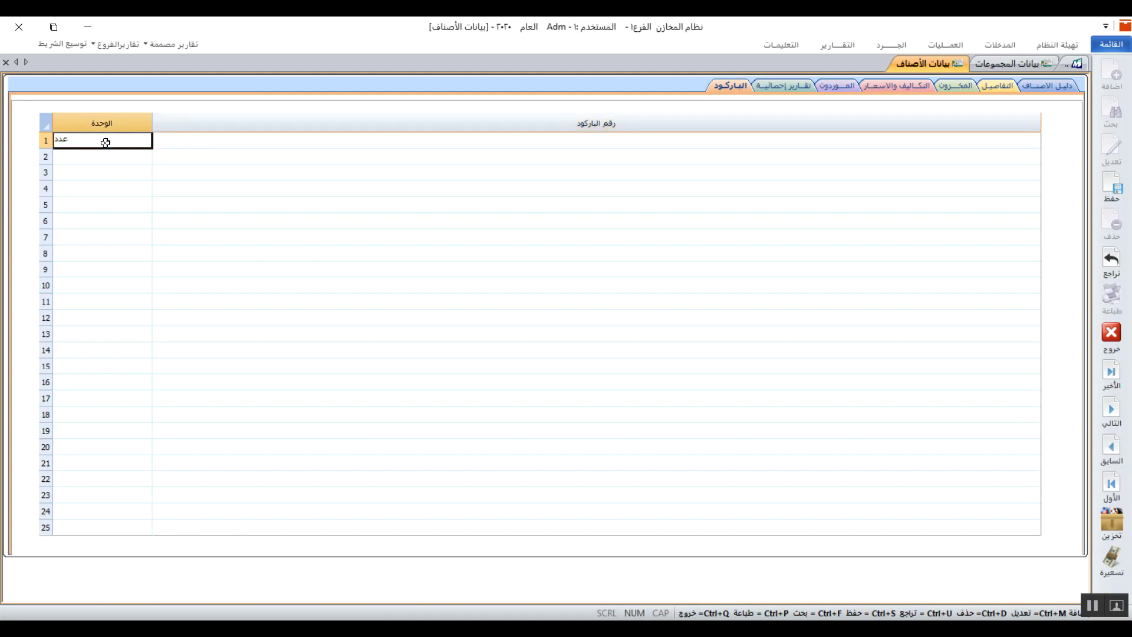
pyautogui.click(106, 143)
pyautogui.press('BackSpace')
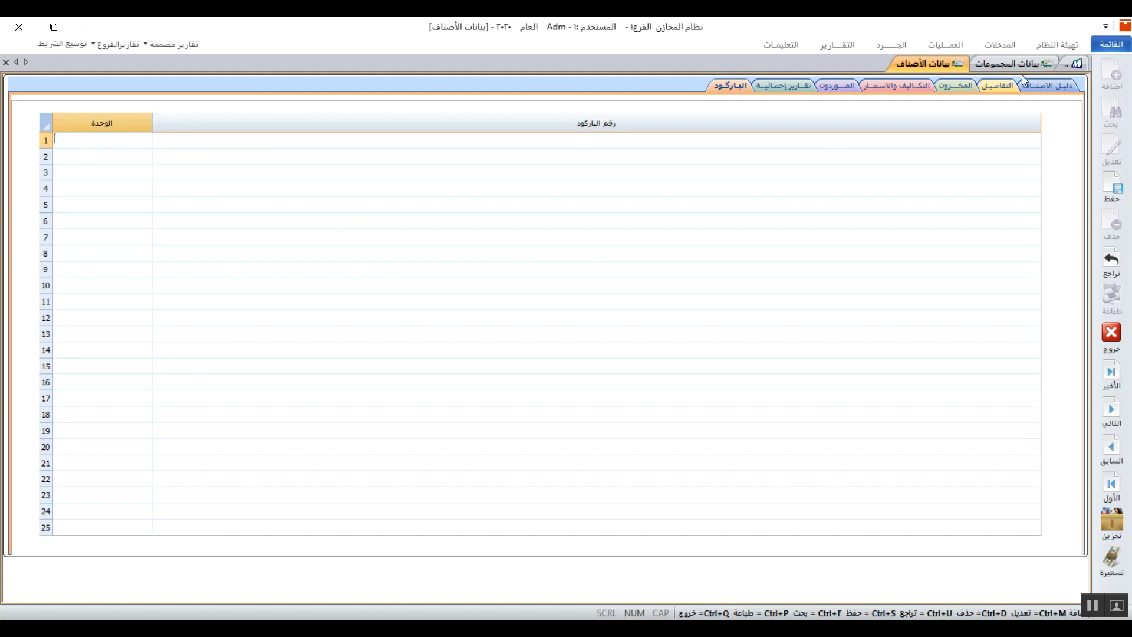
# Step: Return to the item guide page and try to save the item
pyautogui.click(1036, 86)
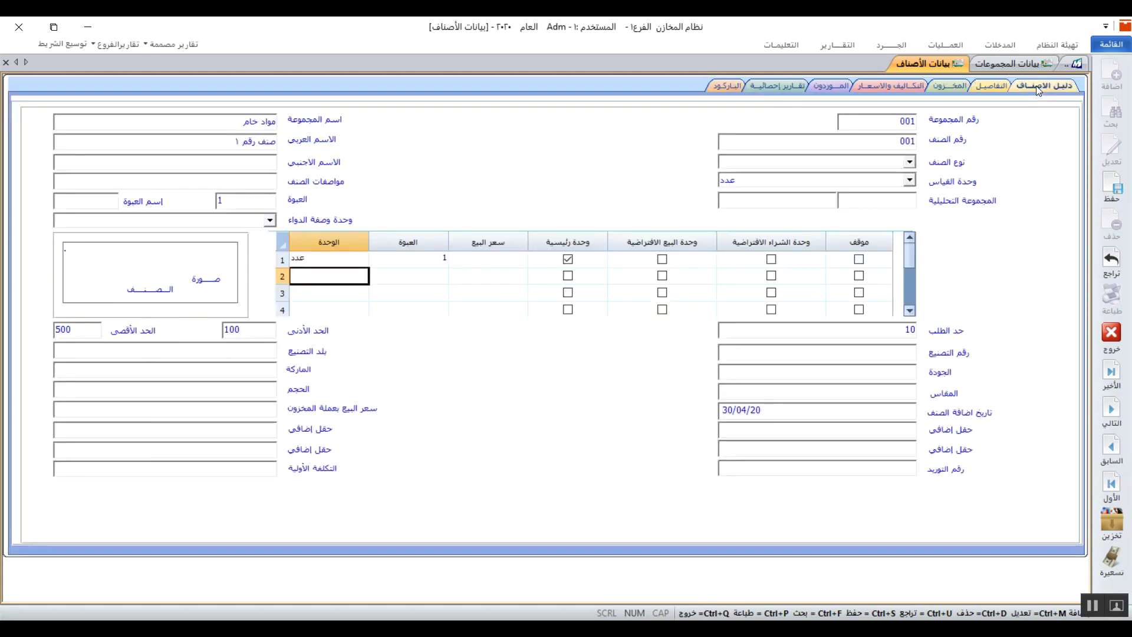
pyautogui.click(1116, 187)
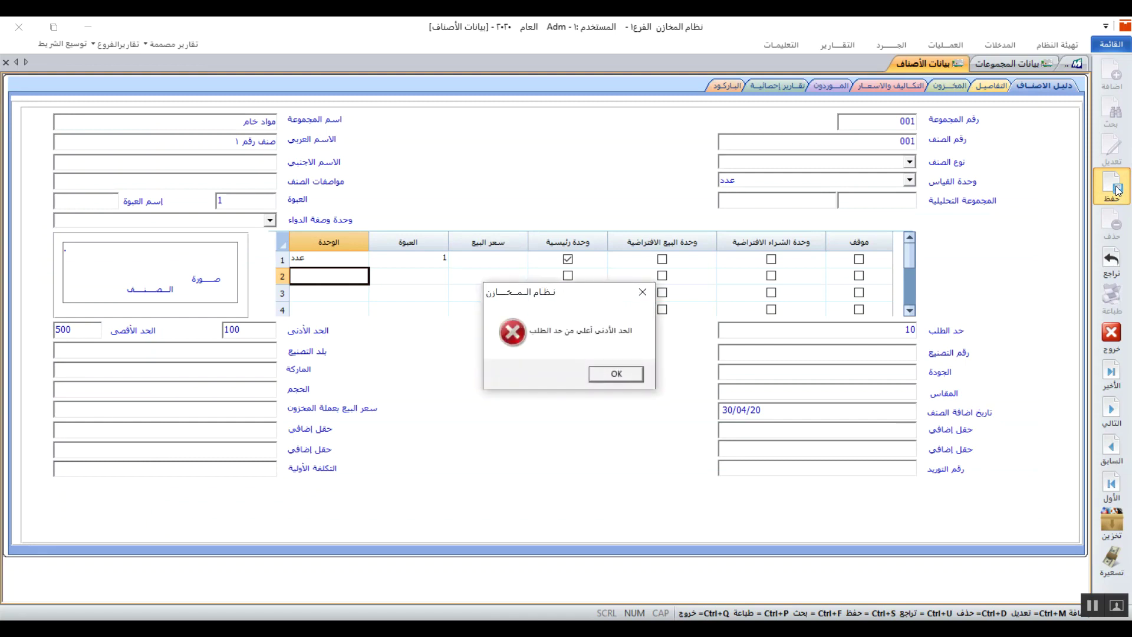
pyautogui.click(598, 375)
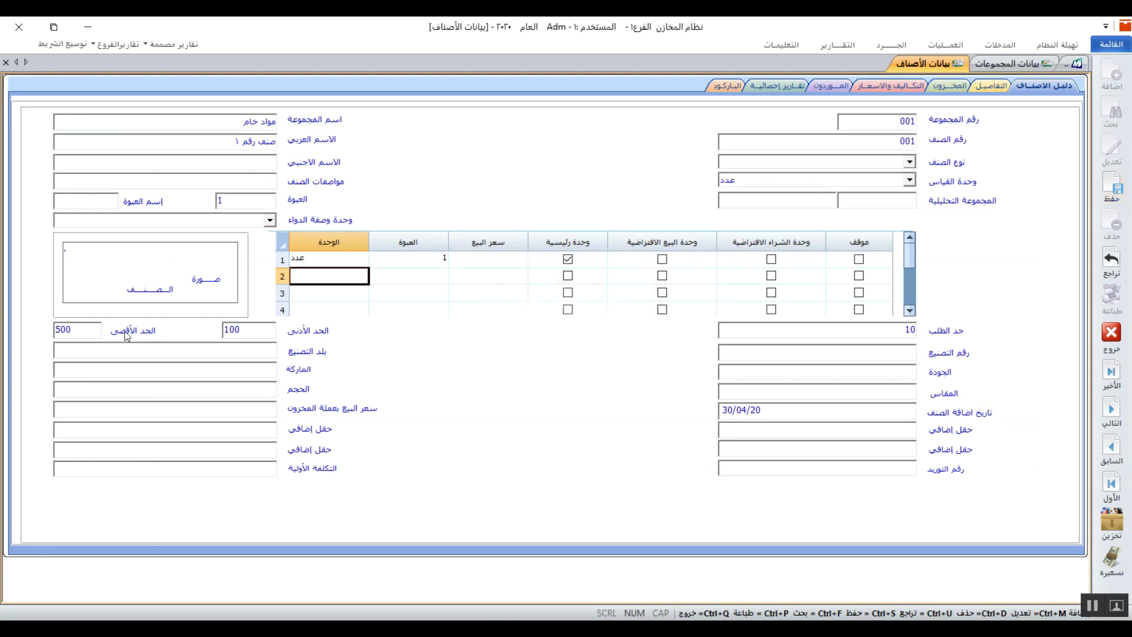
# Step: Clear the item's maximum limit (الحد الأقصى) and minimum limit (الحد الأدنى) and save the item
pyautogui.doubleClick(90, 330)
pyautogui.press('BackSpace')
pyautogui.doubleClick(252, 332)
pyautogui.press('BackSpace')
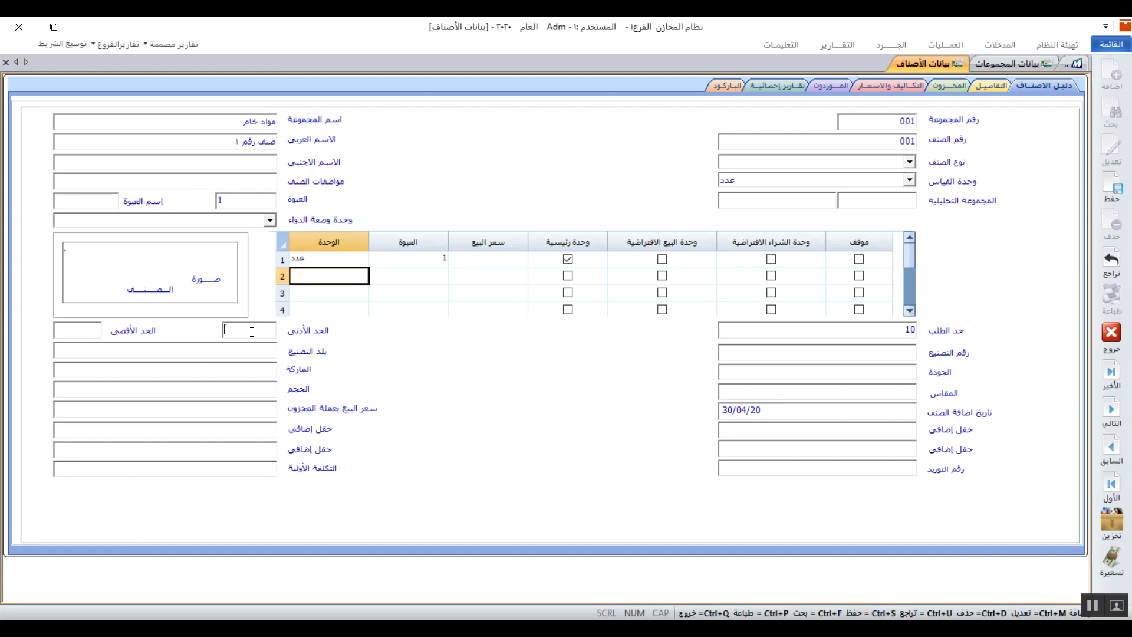
pyautogui.click(1111, 190)
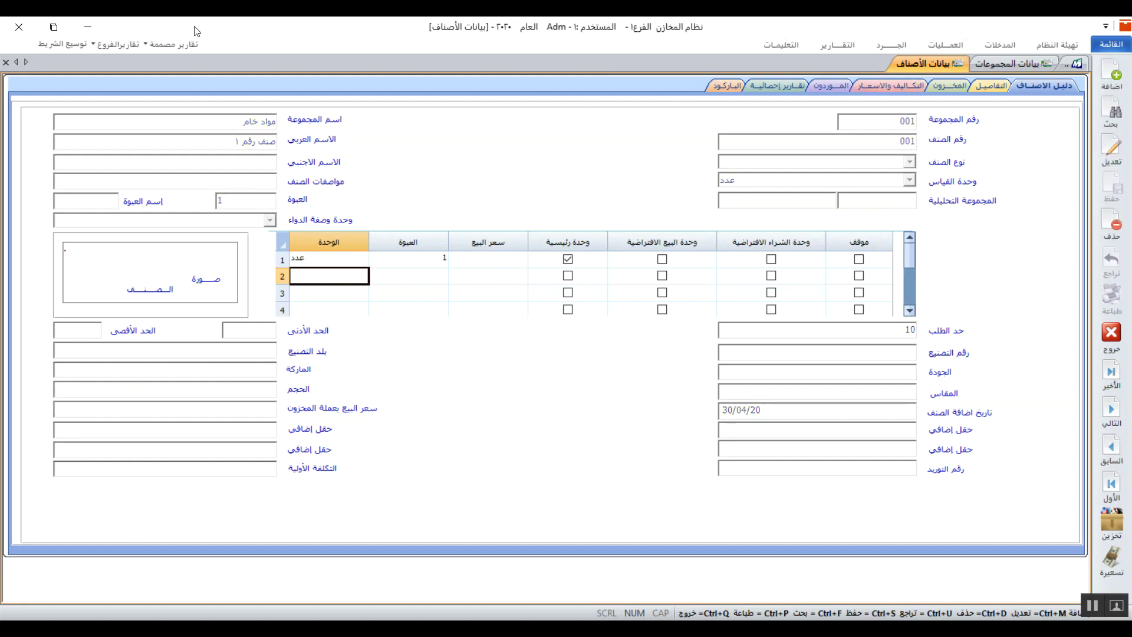
# Step: Close the item data and item groups screens and exit the inventory system to the main menu
pyautogui.click(6, 63)
pyautogui.click(6, 62)
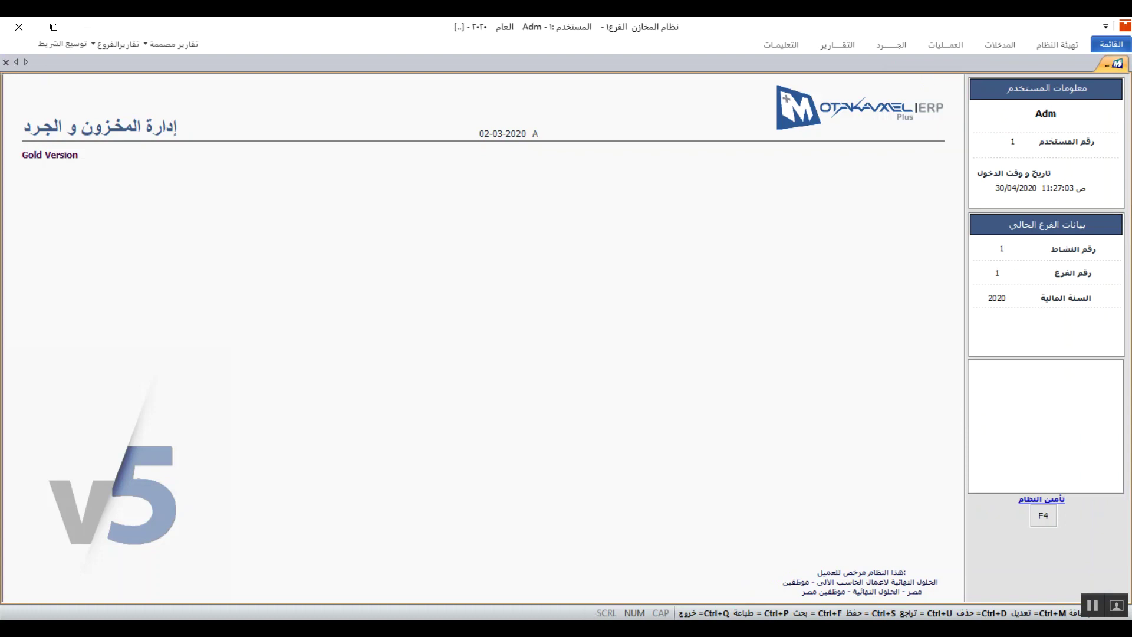
pyautogui.hotkey('ctrl', 'q')
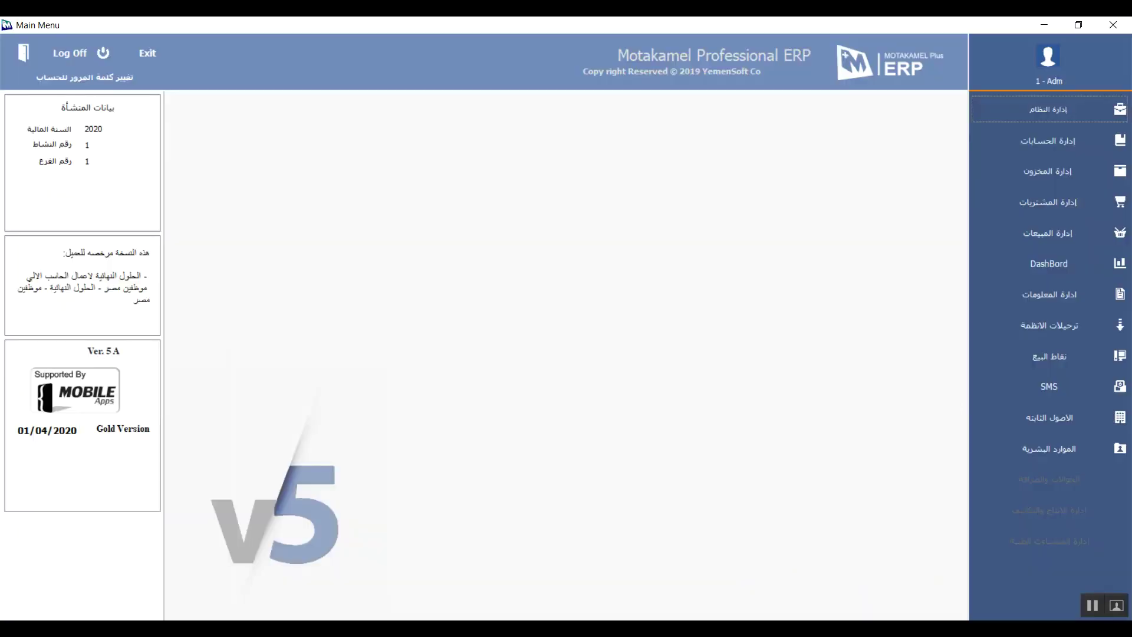